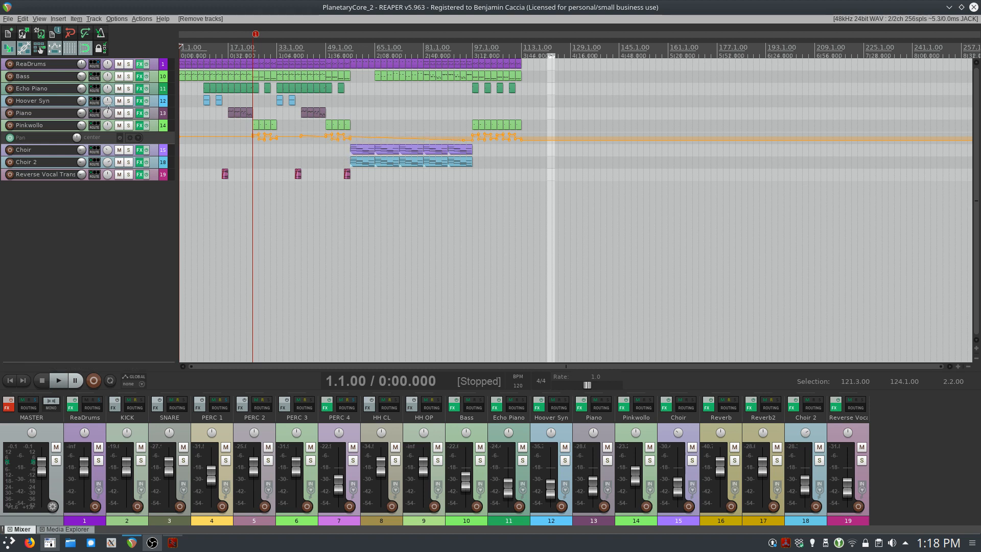
Inspect the effects chains of the ReaDrums and Bass tracks, closing each one after viewing.
left_click(139, 64)
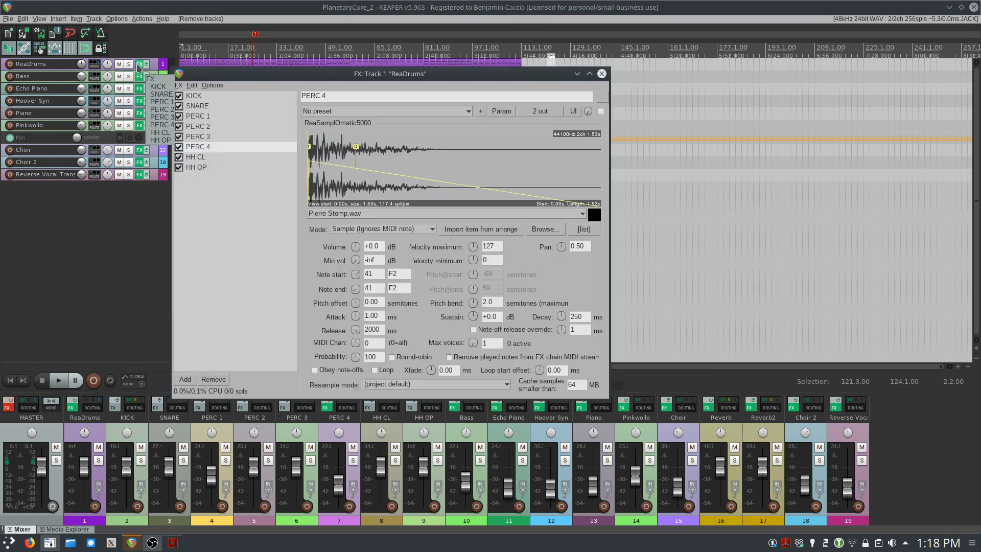
left_click_drag(284, 78, 398, 109)
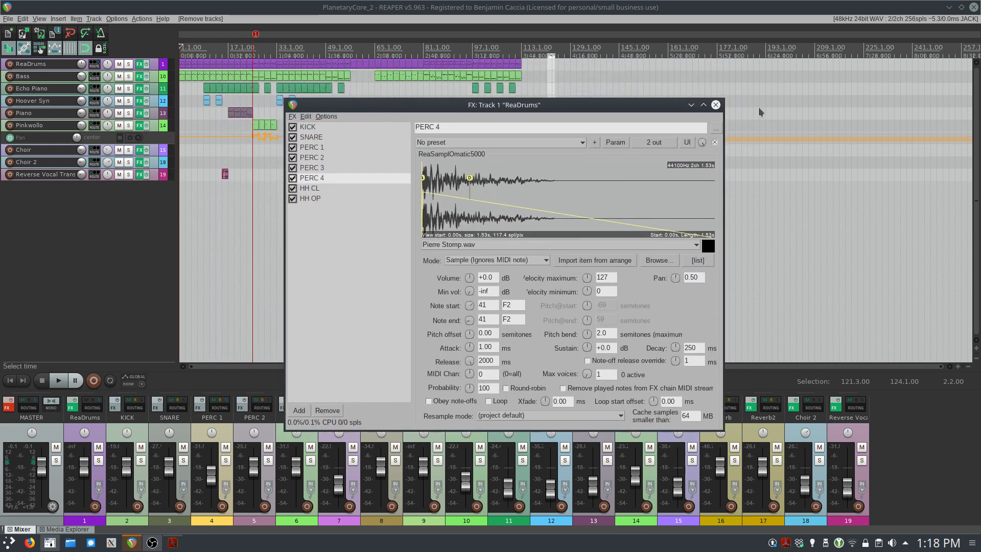
left_click(716, 105)
left_click(27, 78)
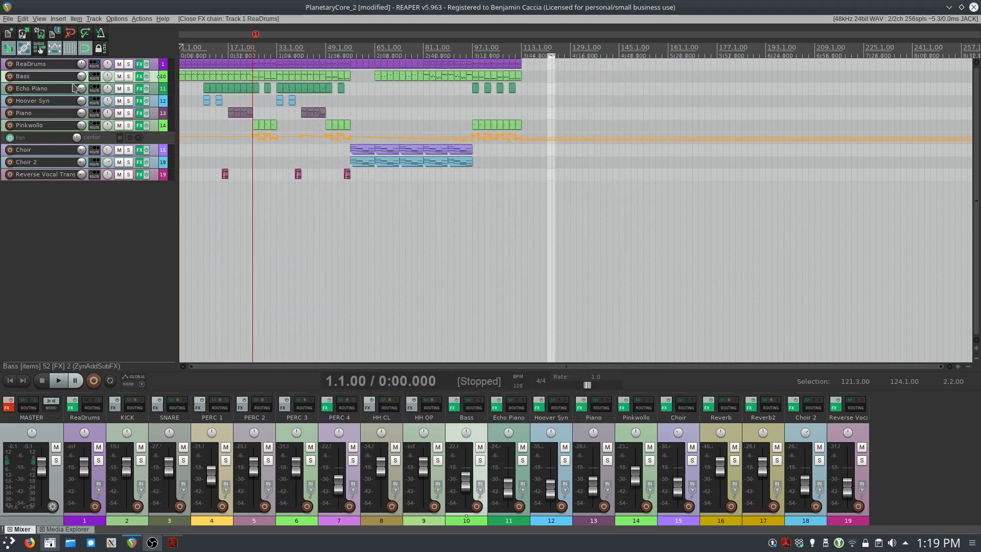
left_click(140, 76)
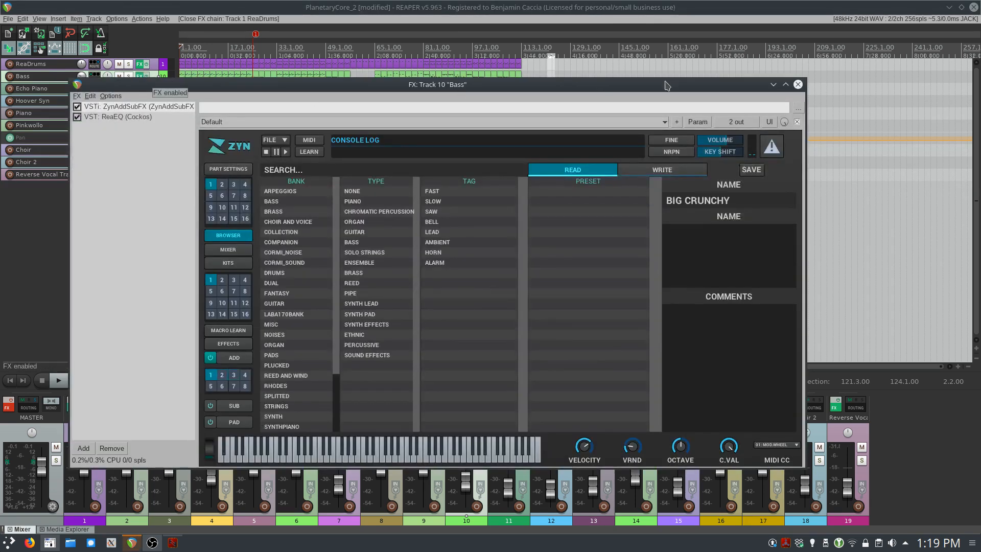
left_click_drag(665, 81, 677, 56)
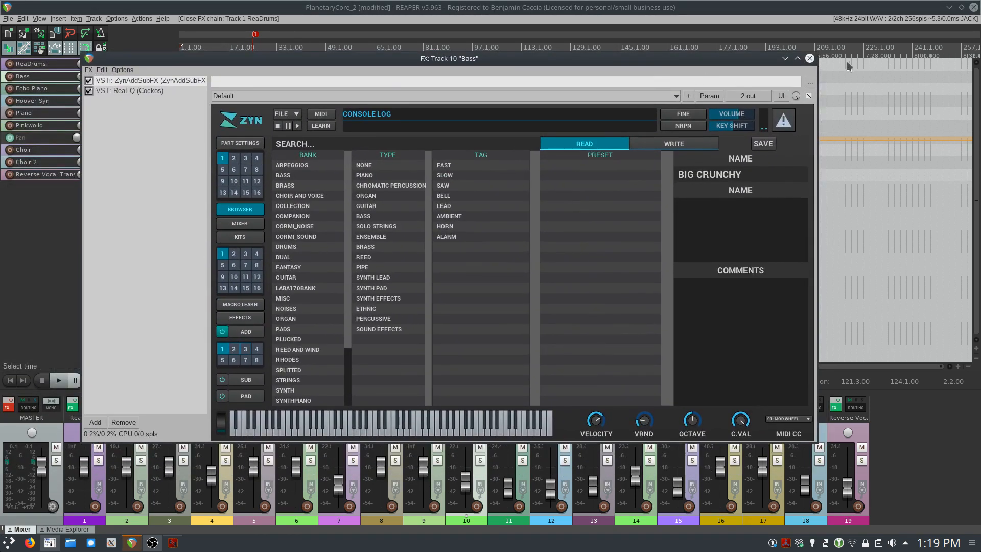
left_click(810, 59)
Inspect the synth instruments on the Echo Piano and Hoover Syn tracks, closing each one after viewing.
left_click(61, 89)
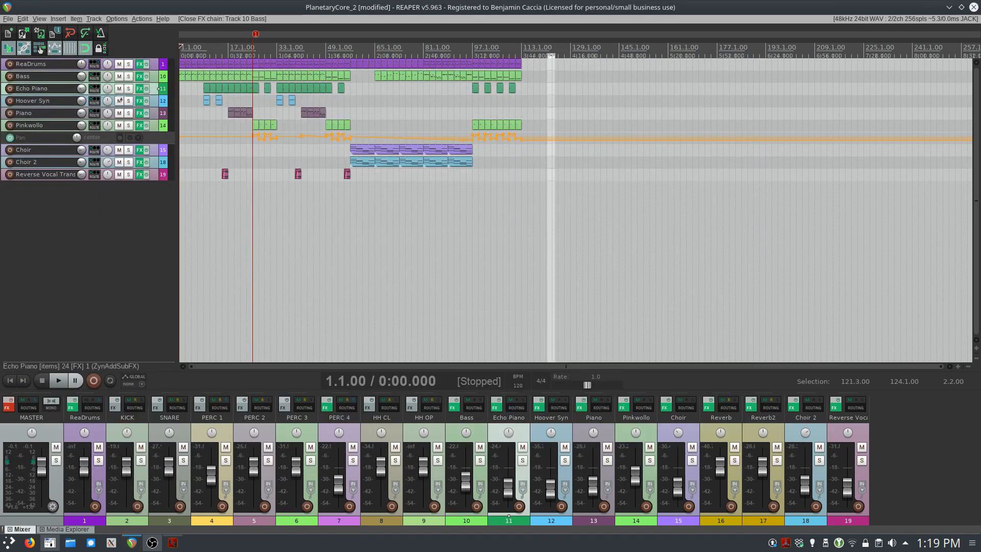
left_click(139, 89)
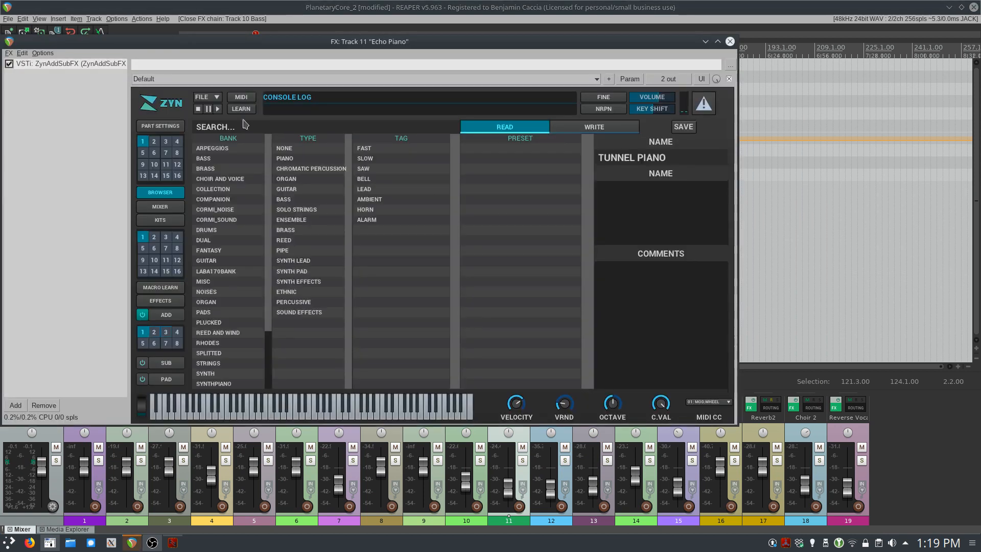
left_click(730, 40)
left_click(149, 101)
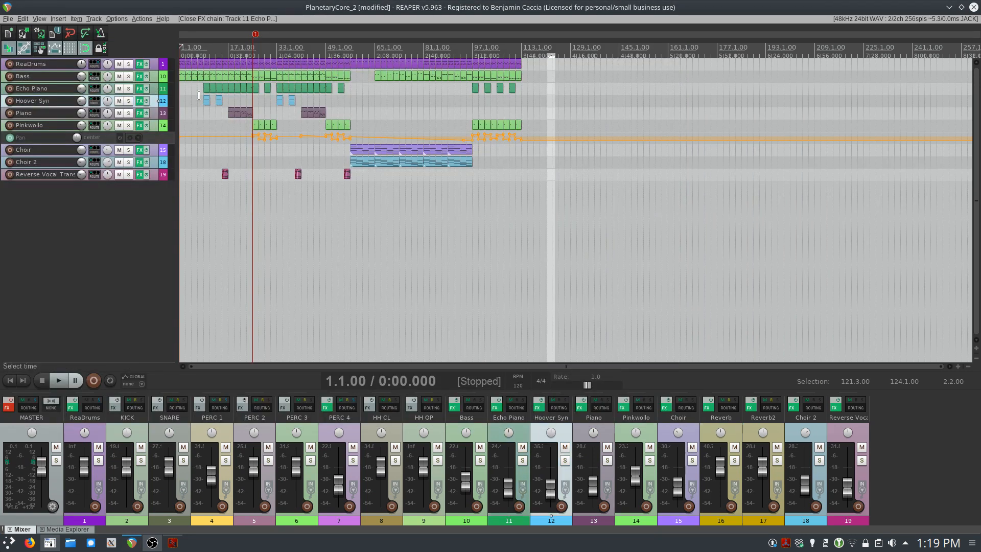
left_click(141, 101)
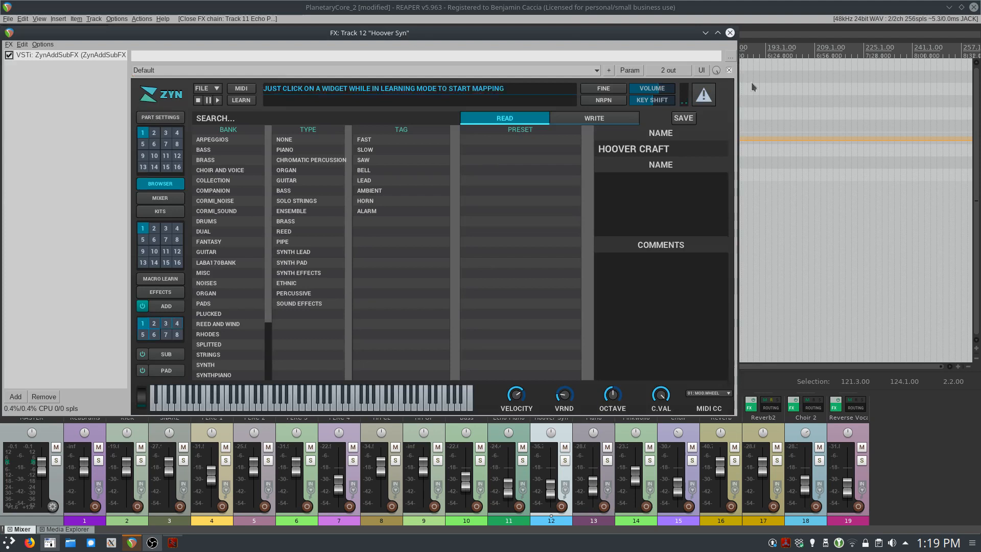
left_click(735, 35)
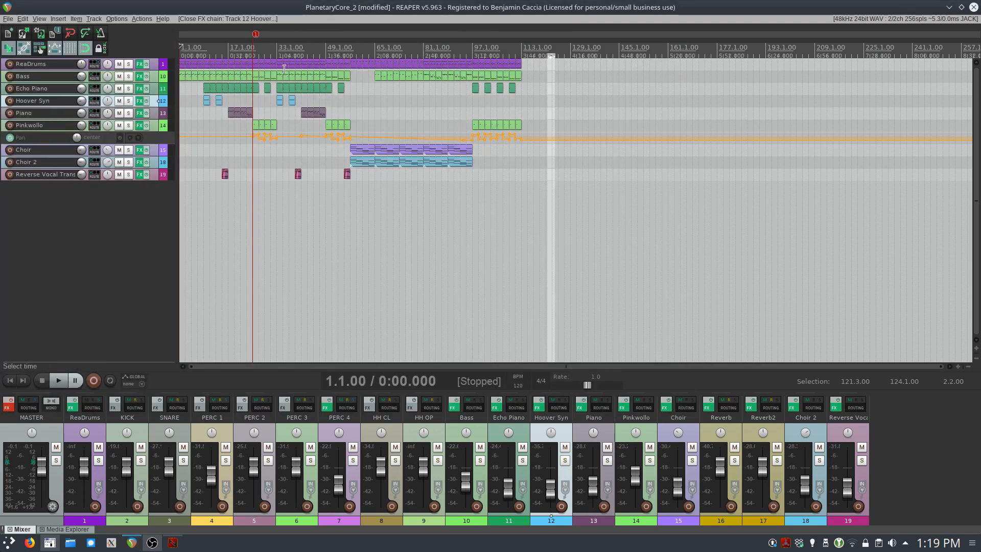
Play the arrangement from measure 41 into the start of the choir section, and stop playback.
left_click(302, 52)
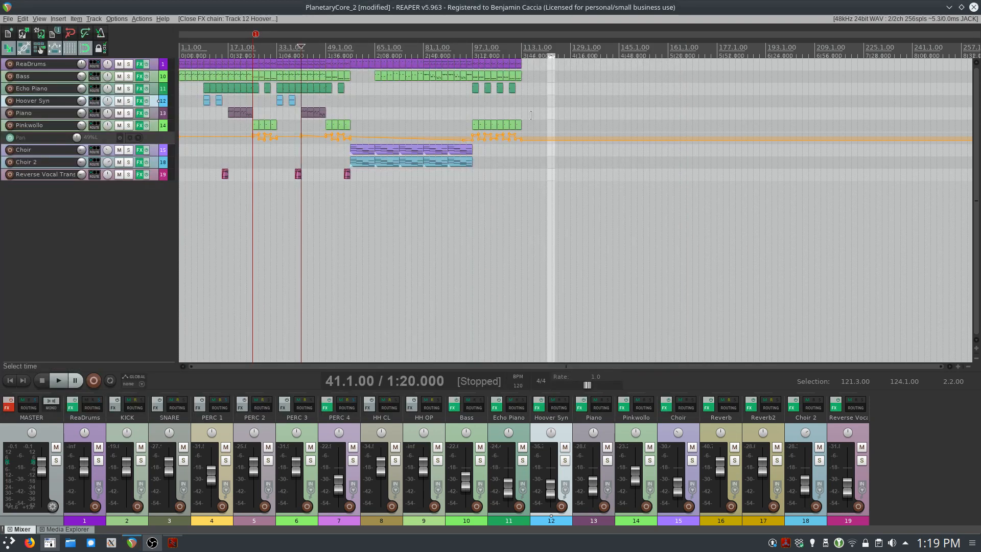
key("space")
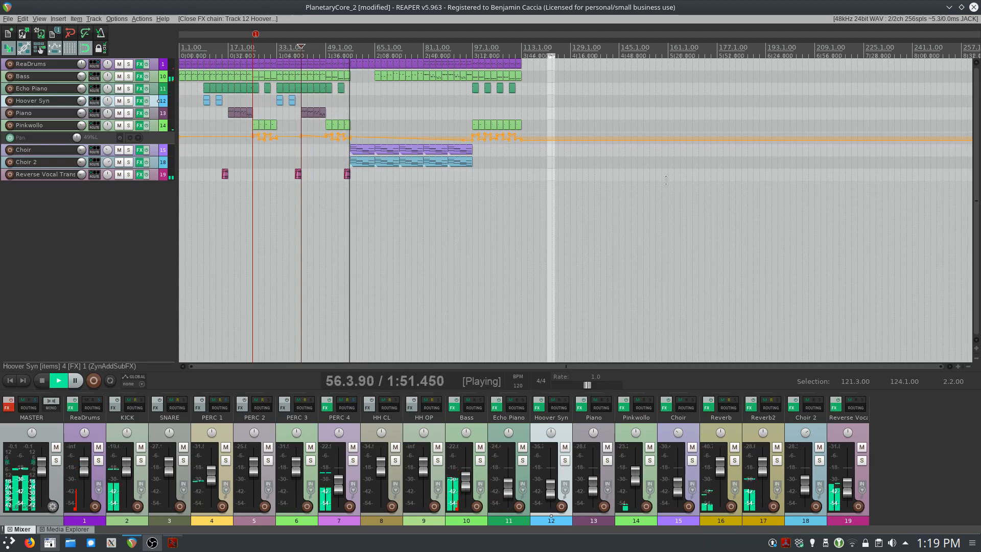
key("space")
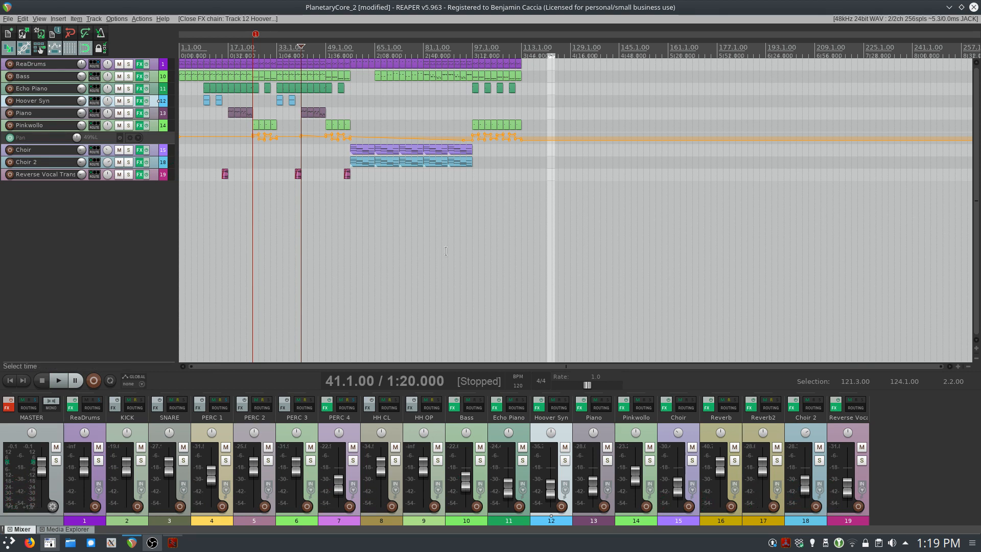
Import CacciaBeatTag.wav onto a new track below the existing ones and move its clip to the project start.
double_click(81, 242)
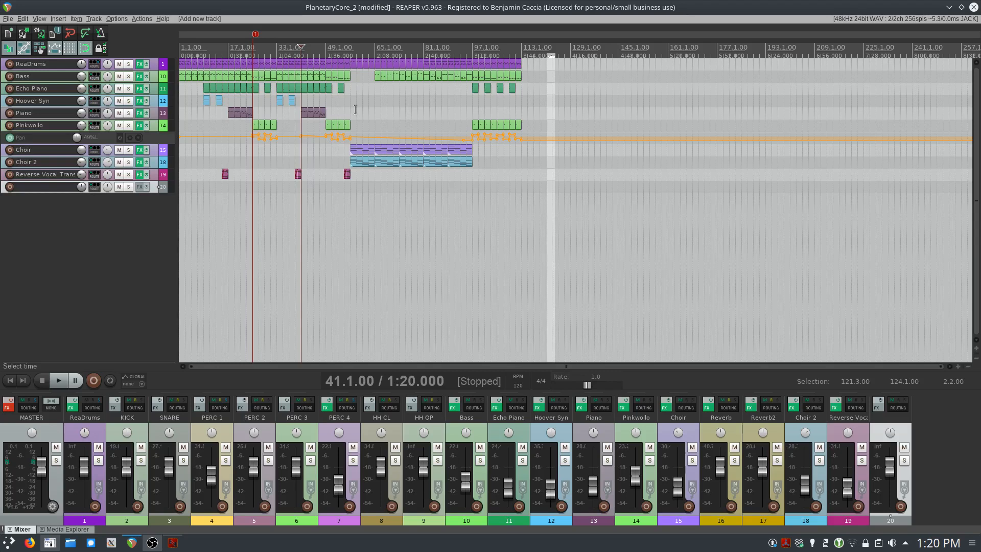
key("Insert")
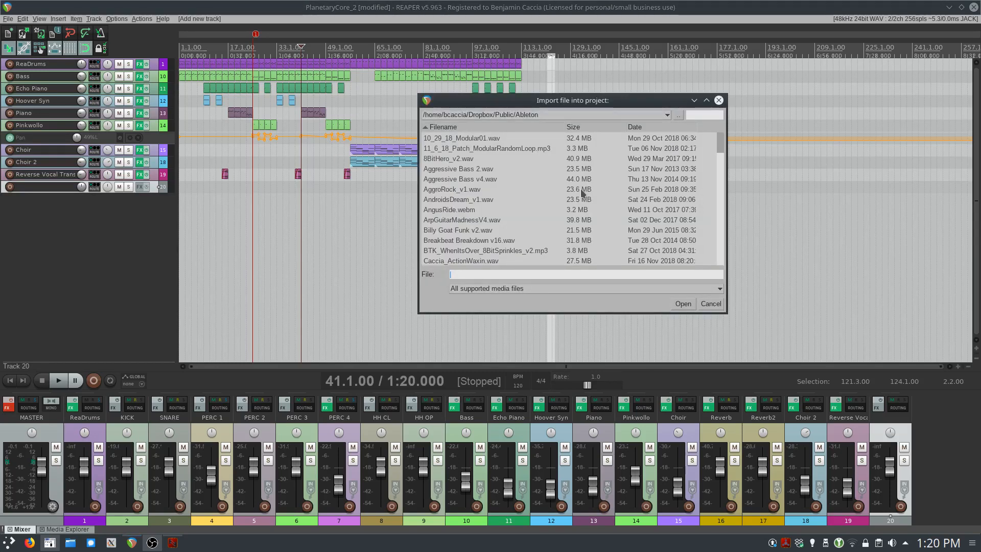
scroll(581, 193, "down", 5)
scroll(559, 200, "up", 1)
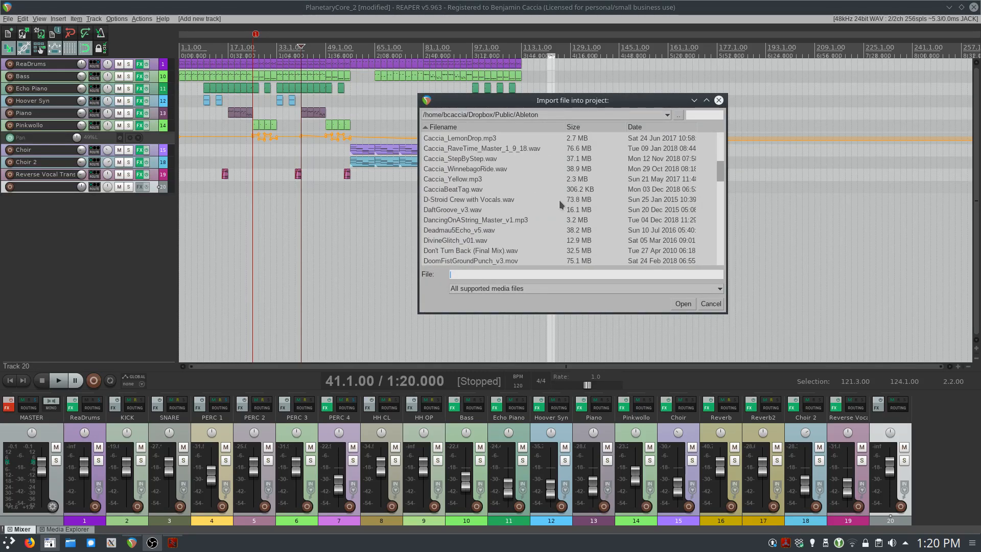
left_click(435, 190)
double_click(435, 190)
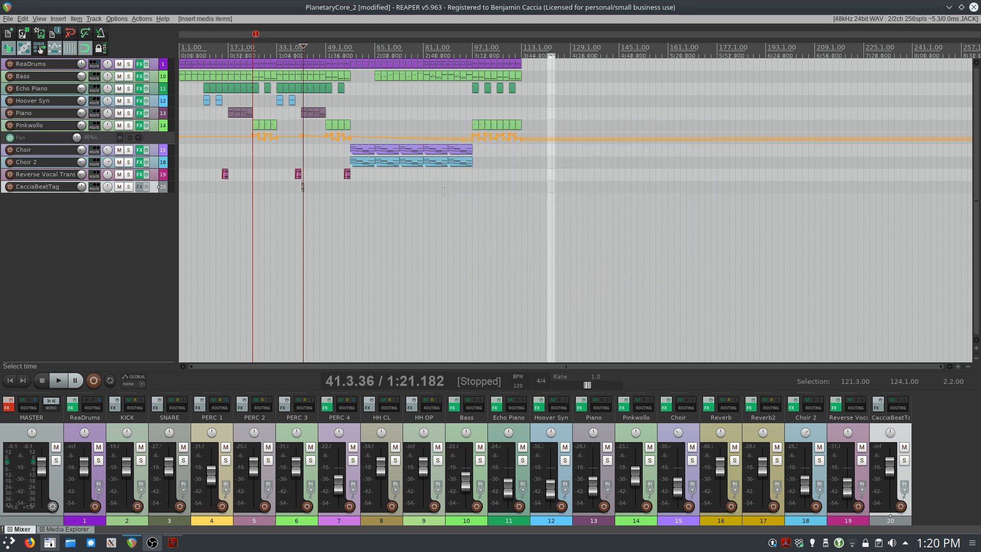
scroll(518, 186, "up", 5)
left_click_drag(572, 186, 109, 191)
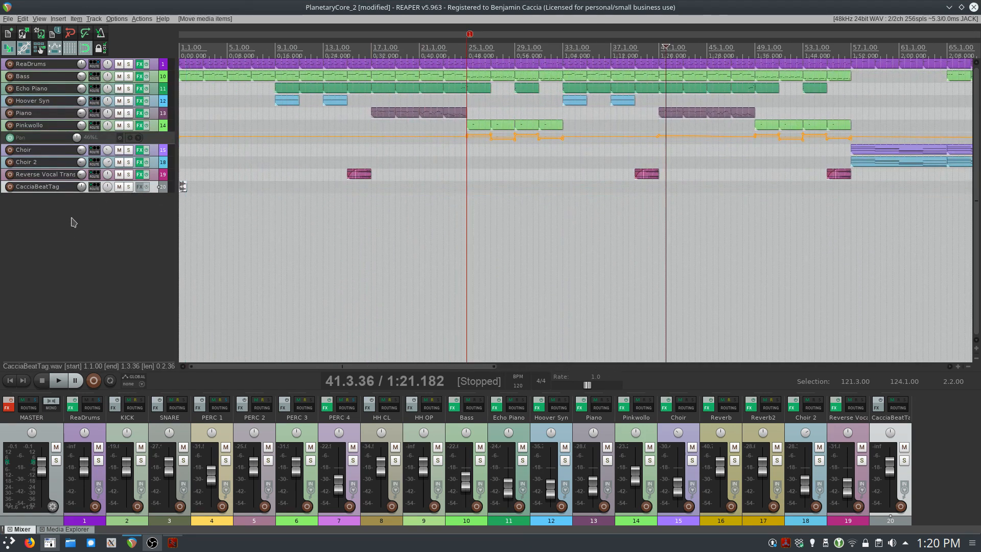
Give the CacciaBeatTag track one random color and lower its volume to about -22 dB.
right_click(902, 438)
mouse_move(772, 457)
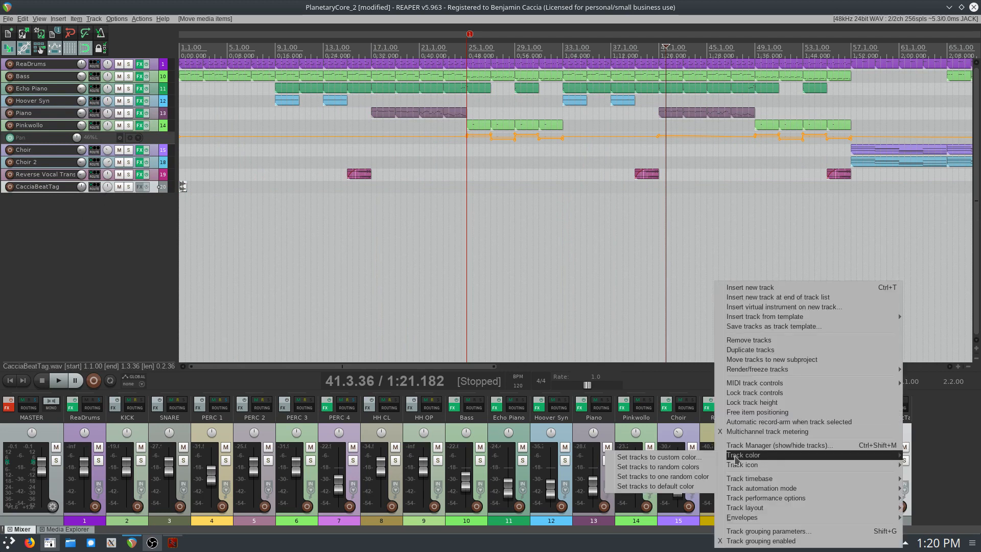
left_click(663, 476)
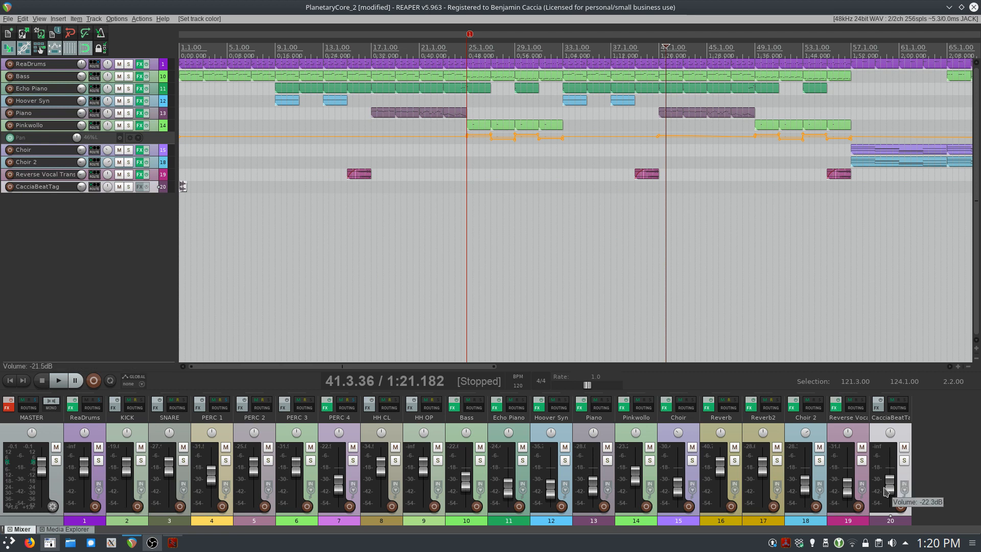
Audition the CacciaBeatTag track in solo from the project start, and turn its solo off again.
left_click(129, 187)
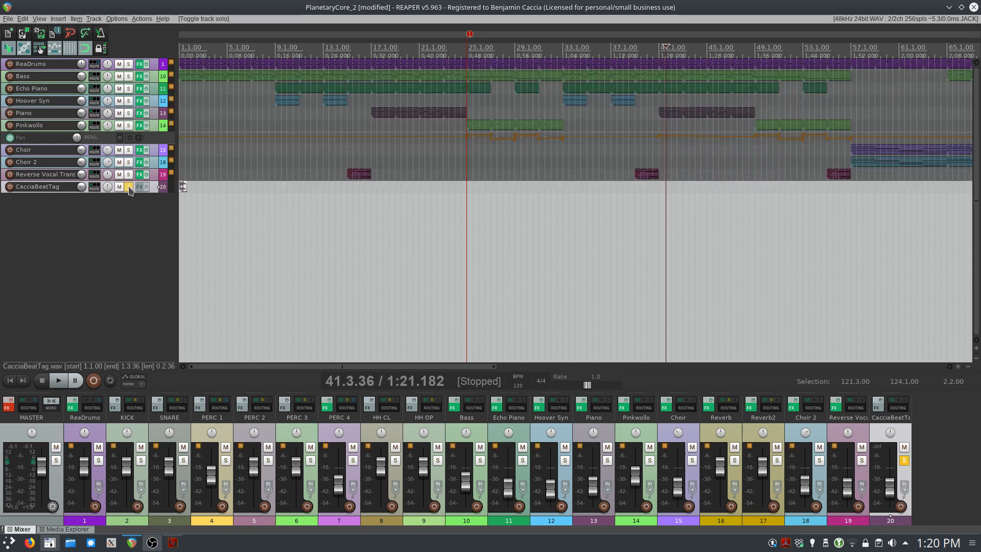
key("space")
key("space")
key("Home")
key("space")
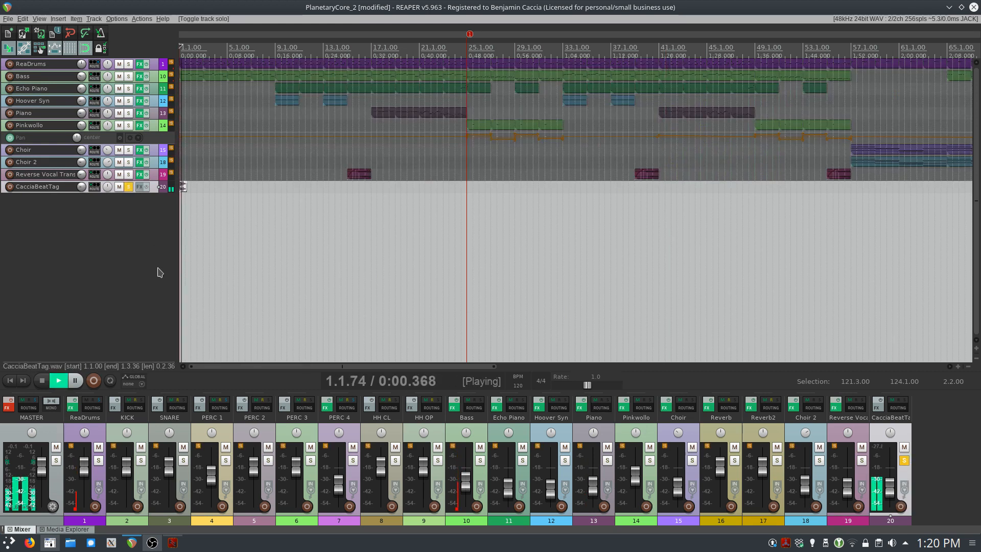
key("space")
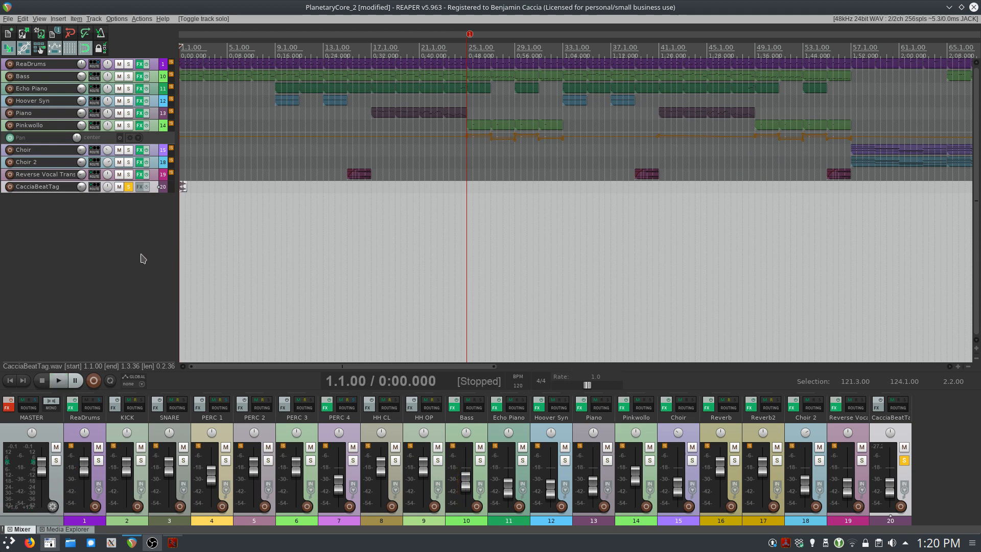
scroll(208, 235, "down", 2)
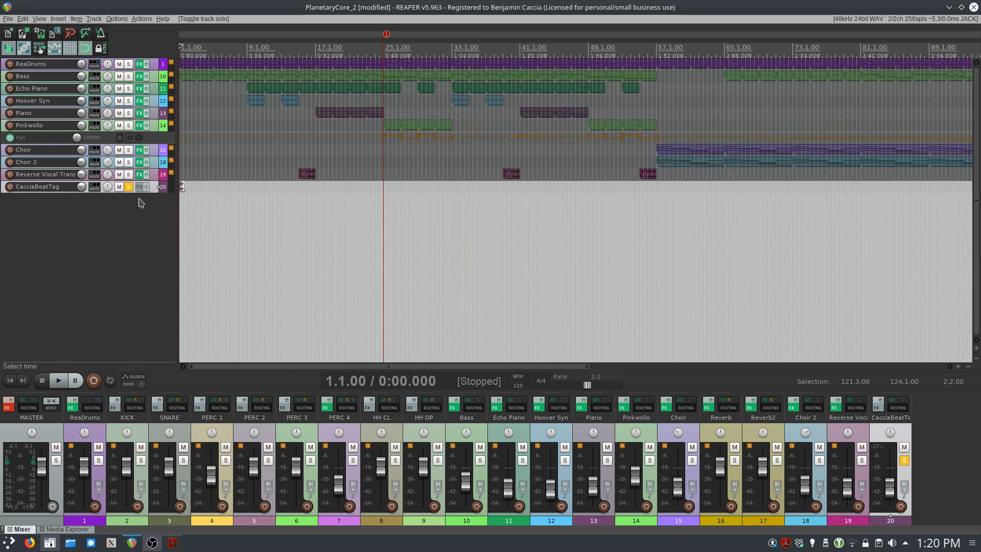
left_click(128, 186)
Copy the beat tag clip along its track so it repeats every two measures from measure 1 through measure 31.
left_click(183, 187)
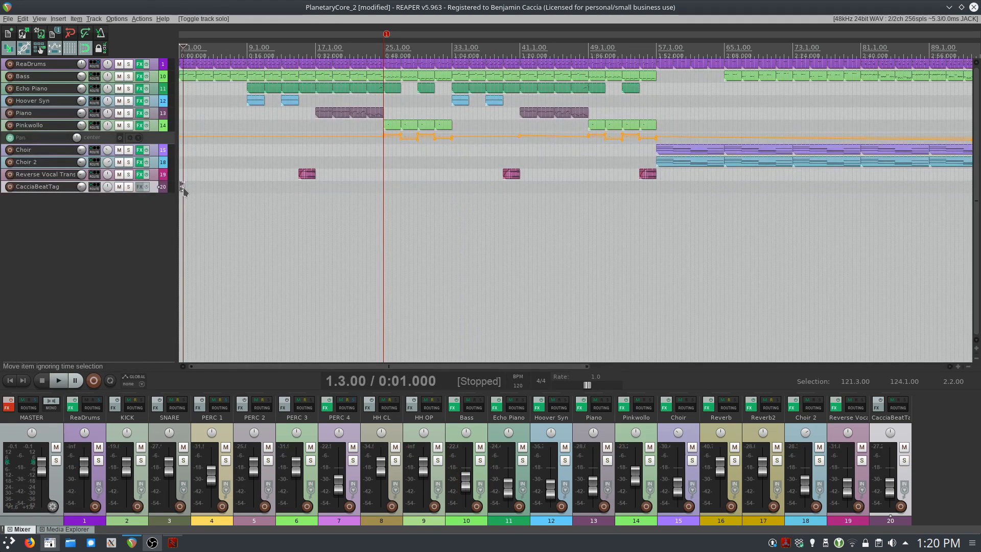
left_click_drag(183, 188, 202, 190)
left_click(182, 188)
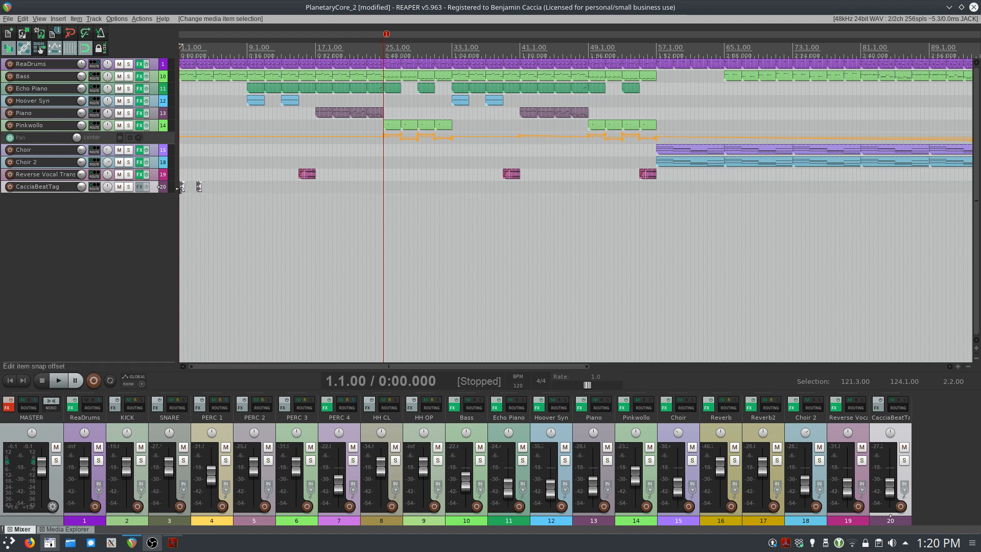
left_click_drag(199, 191, 224, 192)
scroll(227, 202, "up", 2)
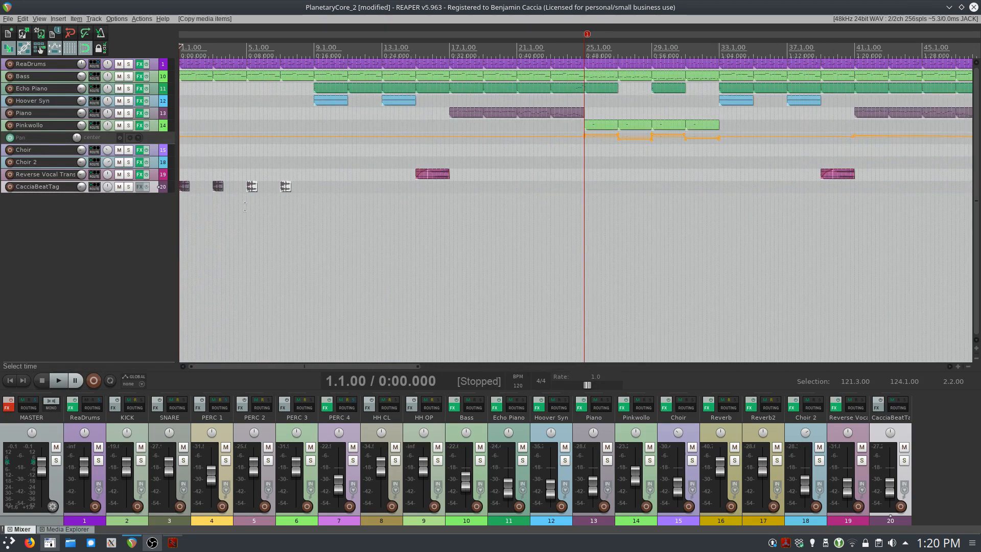
left_click(184, 188, "ctrl")
left_click_drag(189, 190, 587, 189)
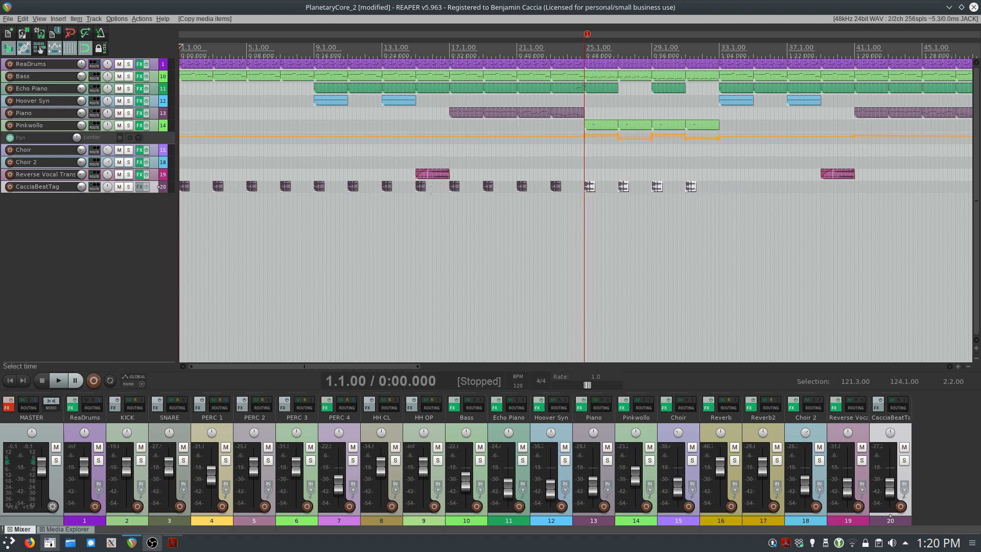
Copy the block of 16 beat tag clips to measures 33, 65 and 97.
left_click(188, 188, "shift")
scroll(245, 196, "down", 2)
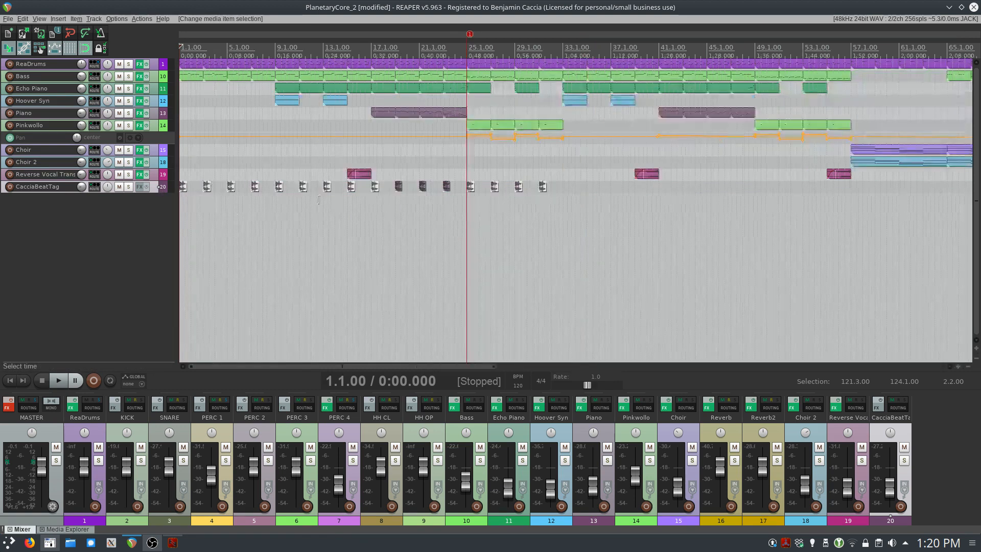
mouse_move(586, 190)
left_mouse_down()
mouse_move(151, 186)
mouse_move(596, 193)
mouse_move(585, 190)
left_mouse_up()
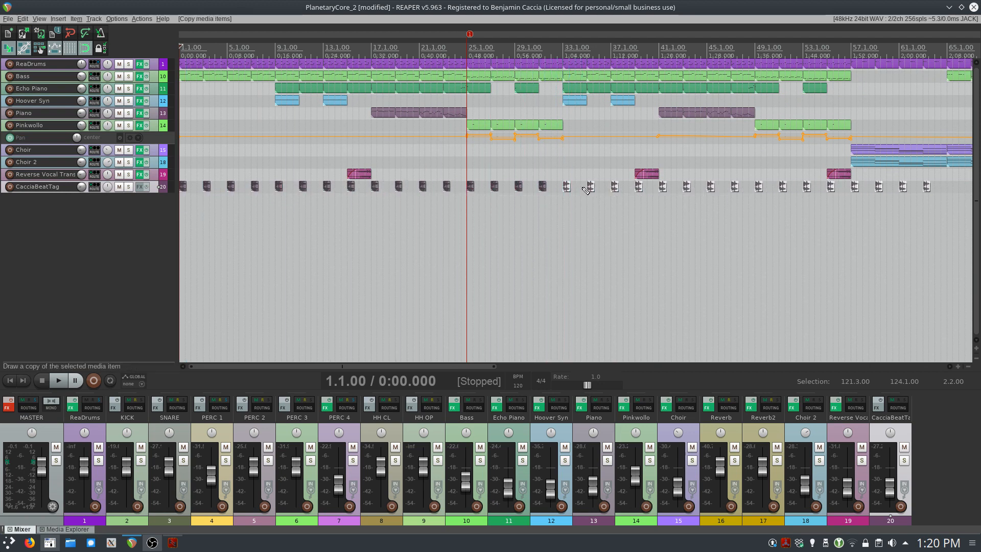
scroll(546, 213, "down", 1)
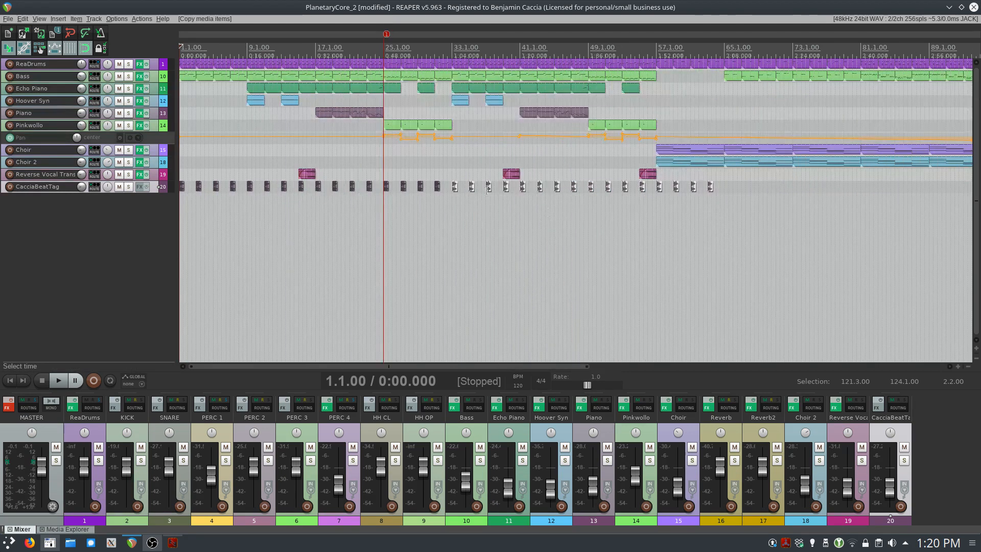
left_click_drag(456, 189, 734, 195)
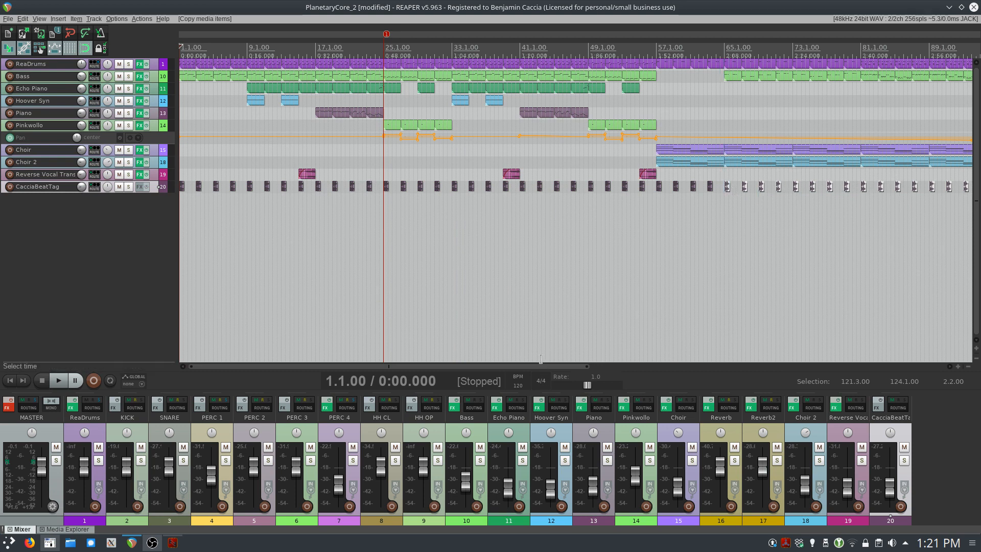
left_click_drag(543, 366, 707, 367)
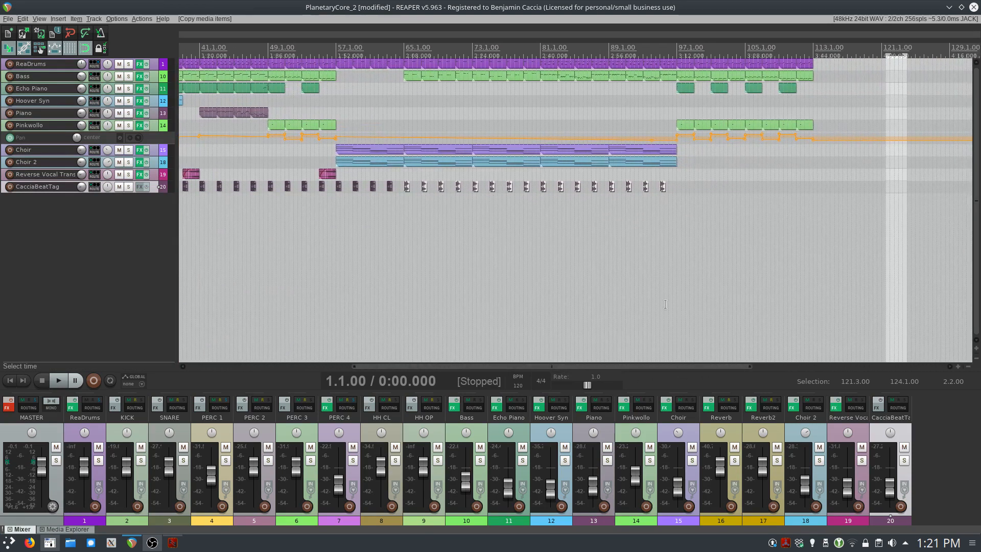
left_click_drag(407, 187, 681, 189)
Delete the beat tag clips that extend past the end of the song at measure 113.
left_click(848, 210)
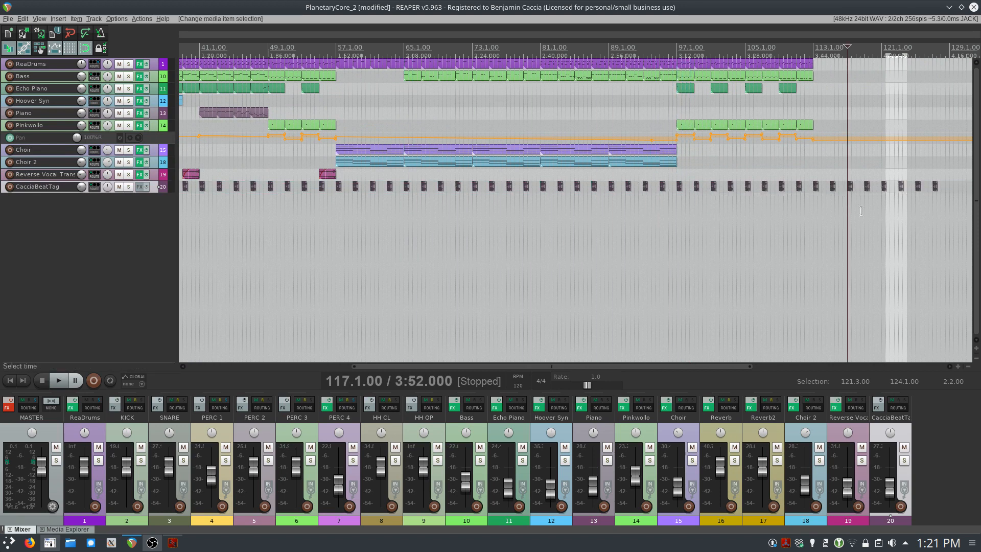
left_click_drag(879, 187, 815, 186)
key("Delete")
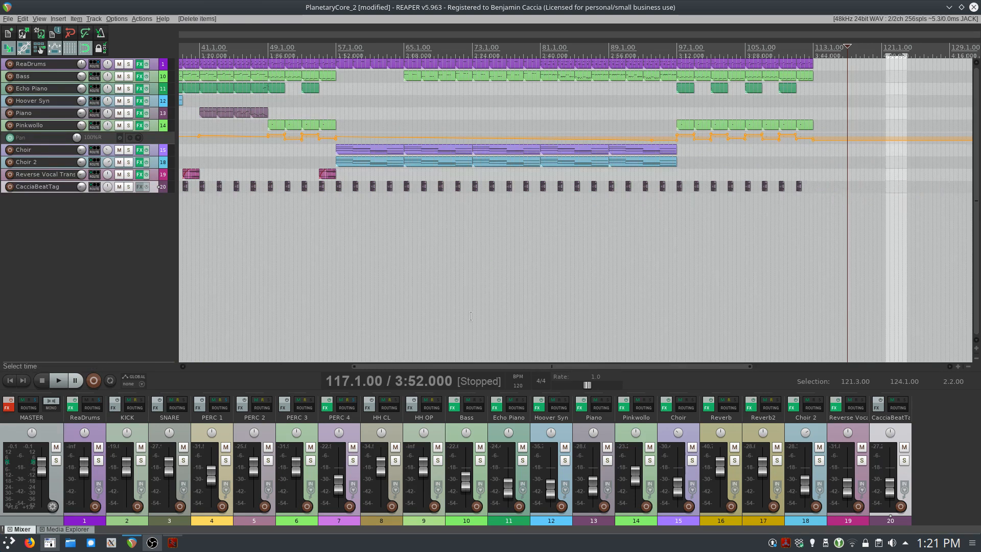
Save the project, then add the JS: Delay w/Tempo Ping-Pong effect to the CacciaBeatTag track with Output Dry at -6.0 dB.
left_click(114, 256)
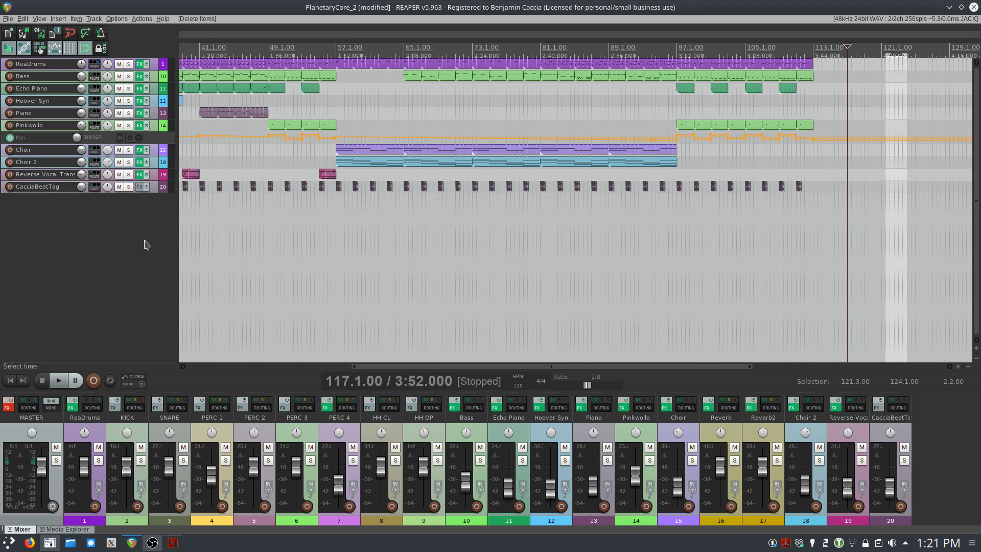
key("ctrl+s")
left_click(139, 186)
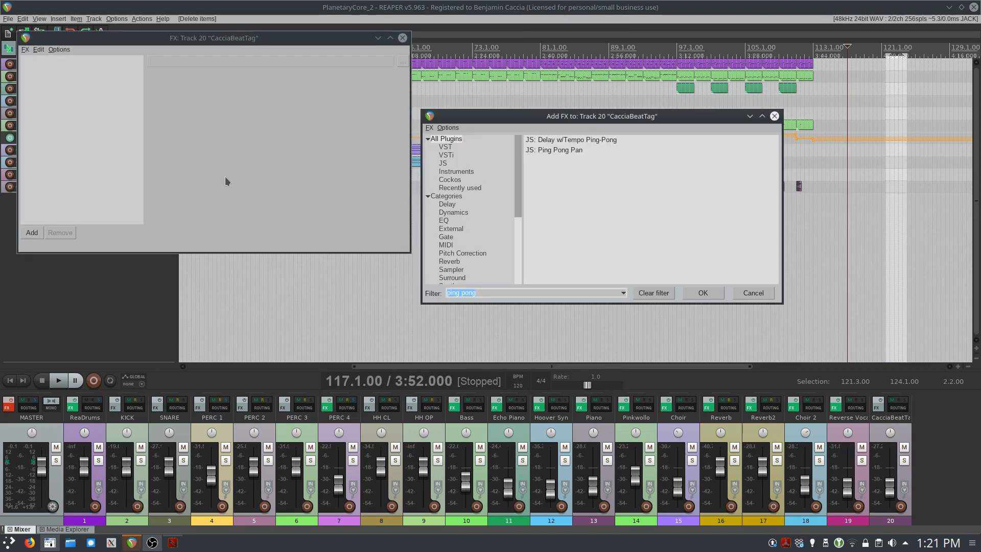
double_click(567, 140)
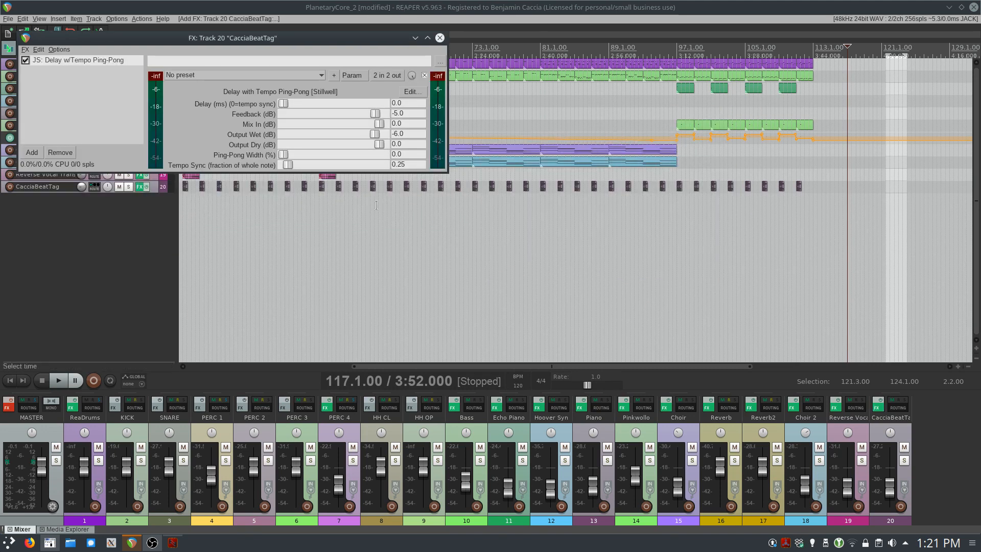
left_click_drag(263, 29, 312, 168)
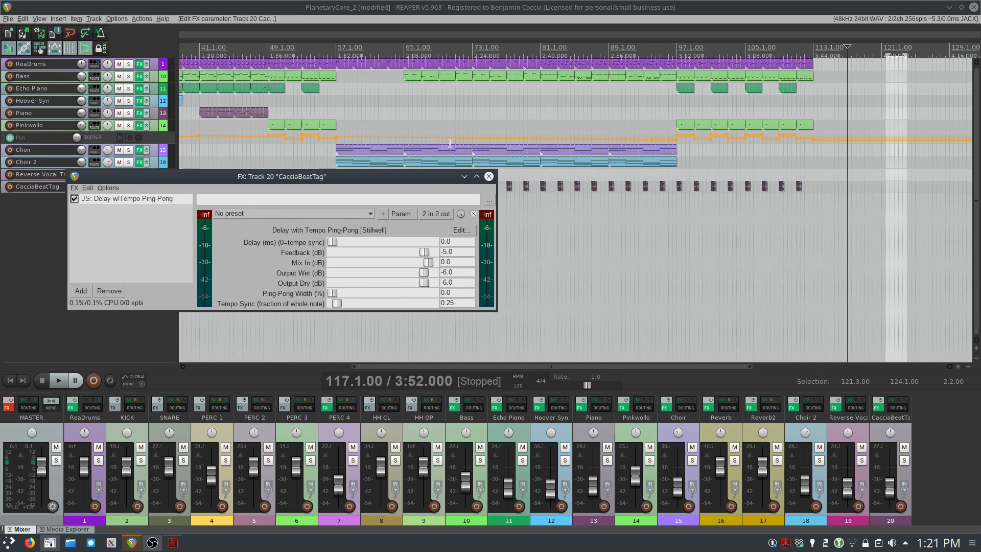
Play the full mix from the project start while adjusting the CacciaBeatTag track's volume, then close its effects window and save the project.
left_click(376, 76)
key("Home")
key("space")
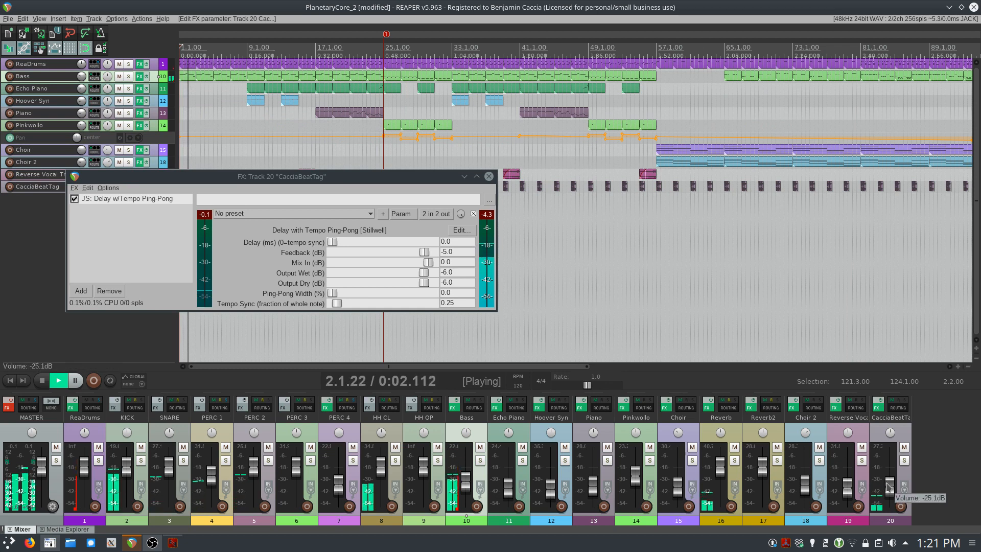
left_click_drag(889, 487, 889, 488)
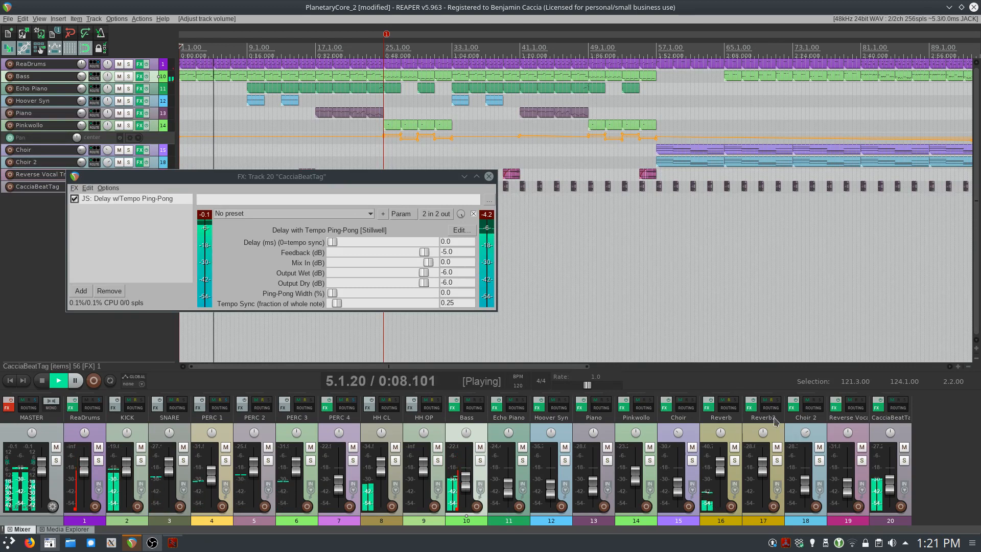
left_click(489, 176)
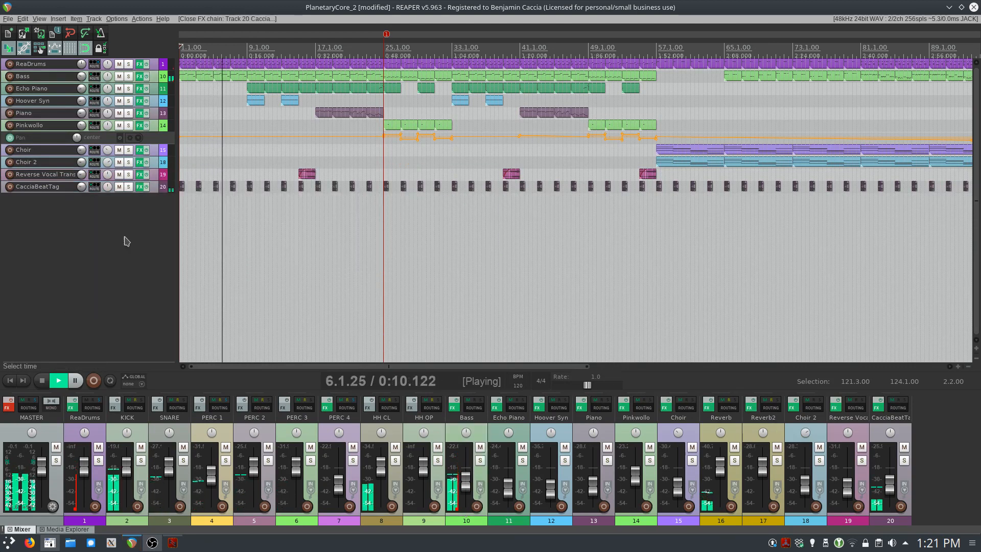
key("space")
key("ctrl+s")
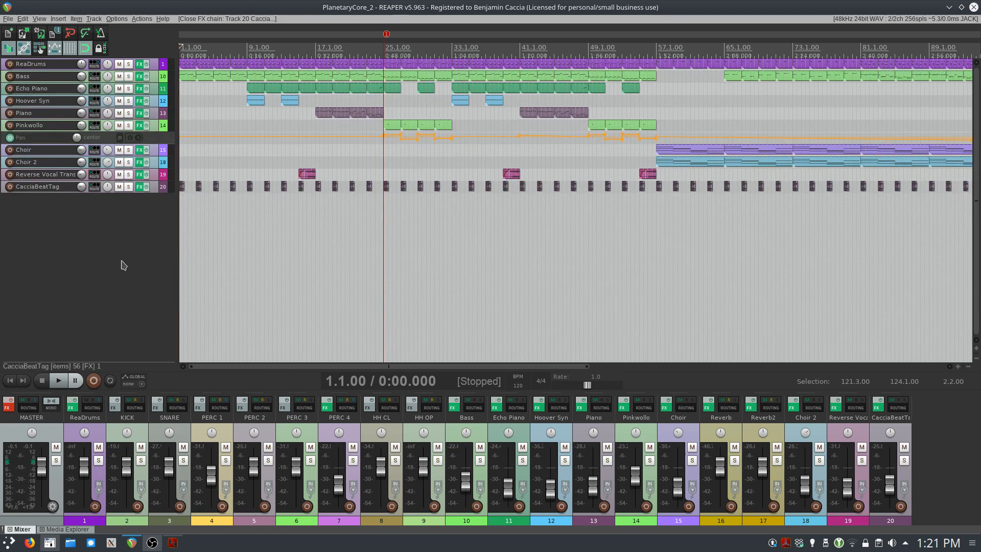
Mute the CacciaBeatTag track and save the project.
left_click(119, 187)
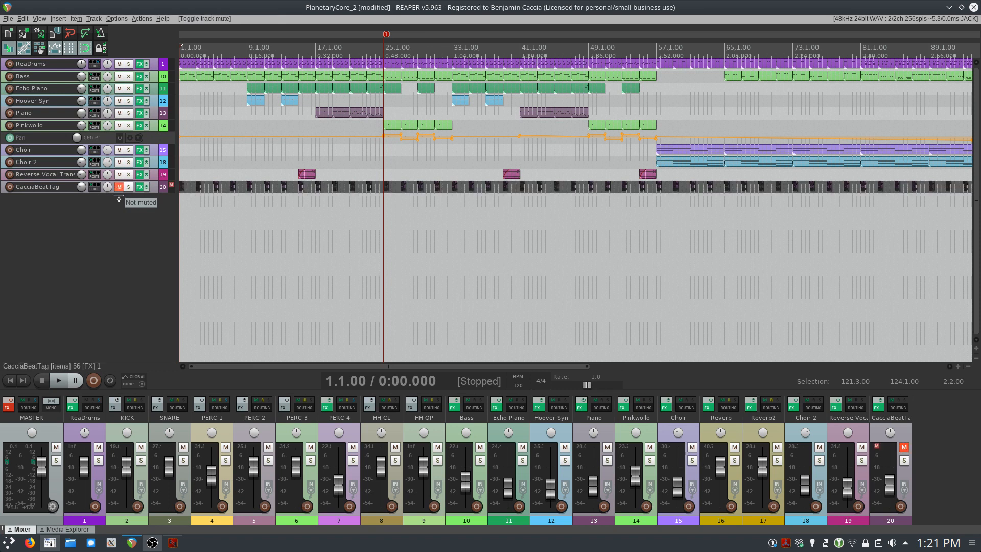
key("ctrl+s")
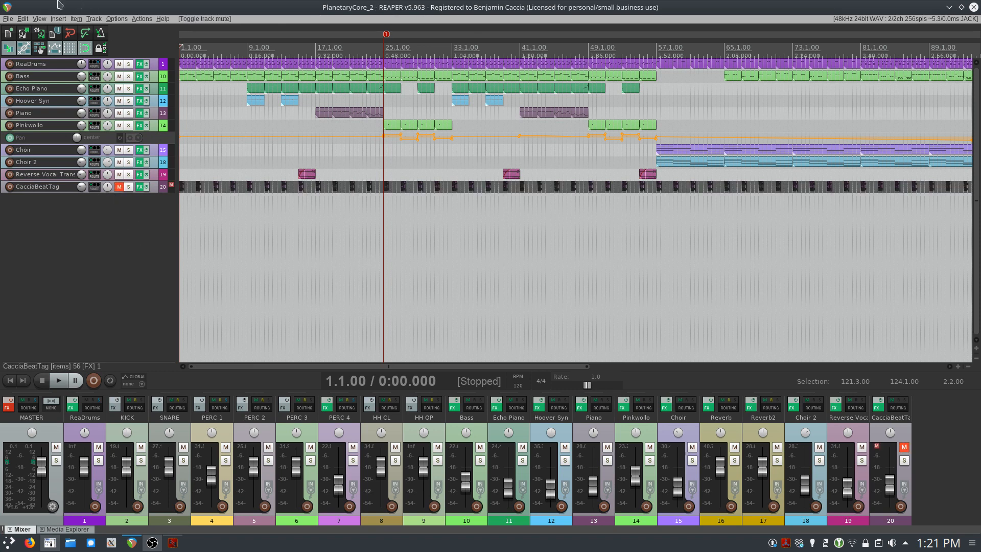
left_click(8, 19)
left_click(35, 152)
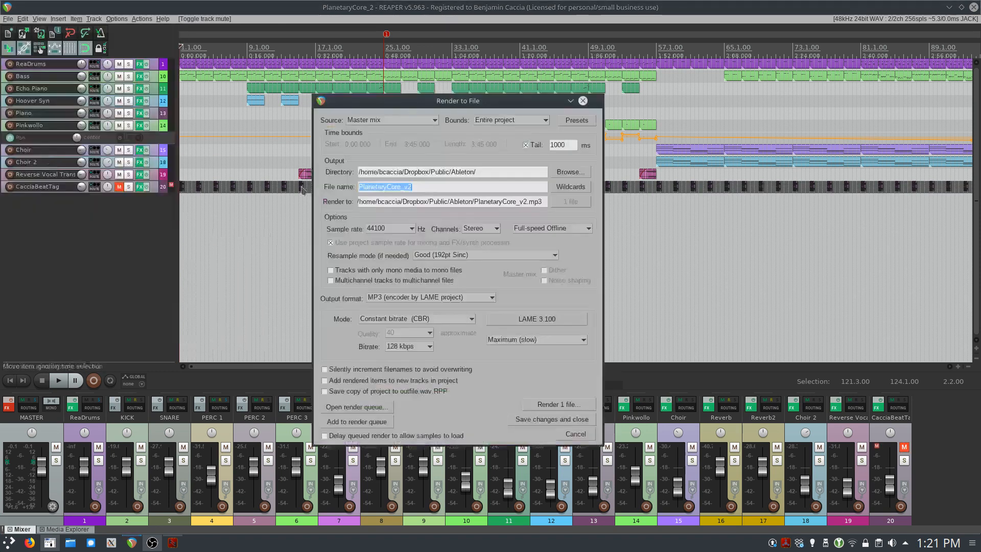
left_click(574, 434)
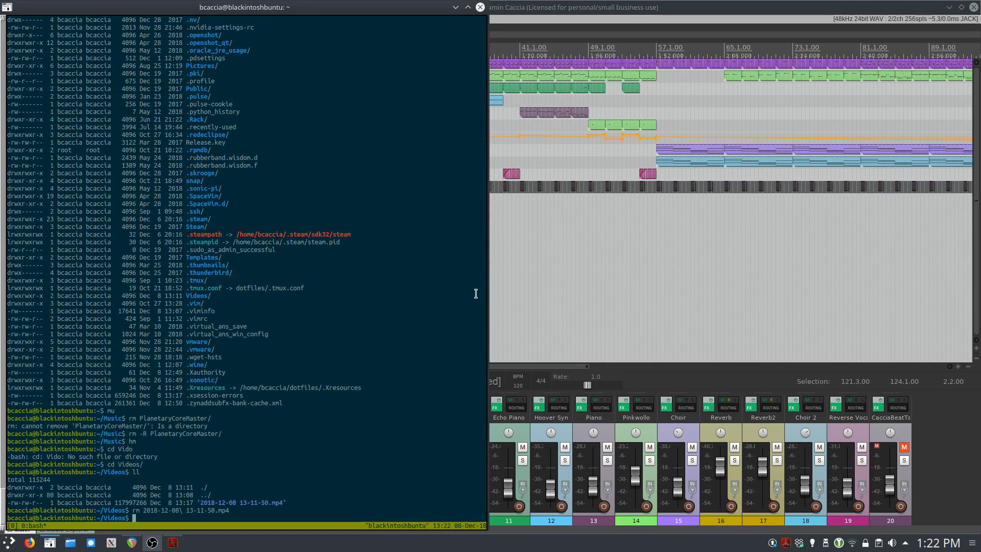
Switch to the terminal, list the contents of the Music folder with ll, and change into the Caccia Masters directory.
key("Return")
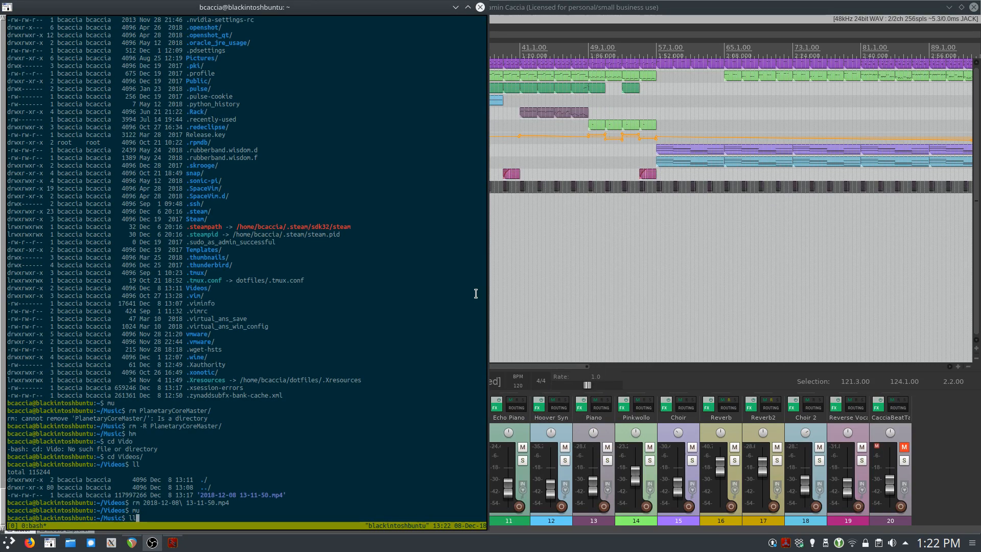
type("ll")
key("Return")
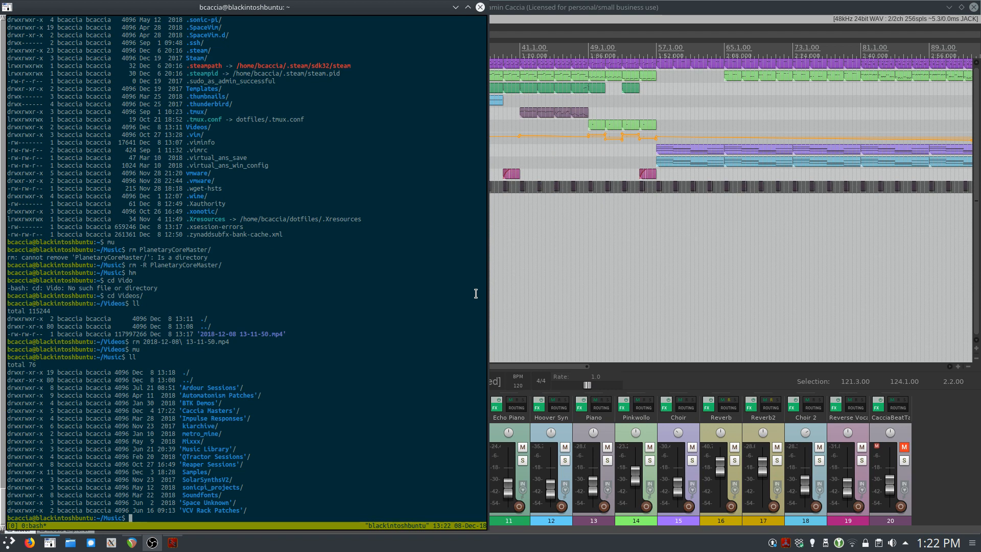
type("cd Cacc")
key("Tab")
key("Return")
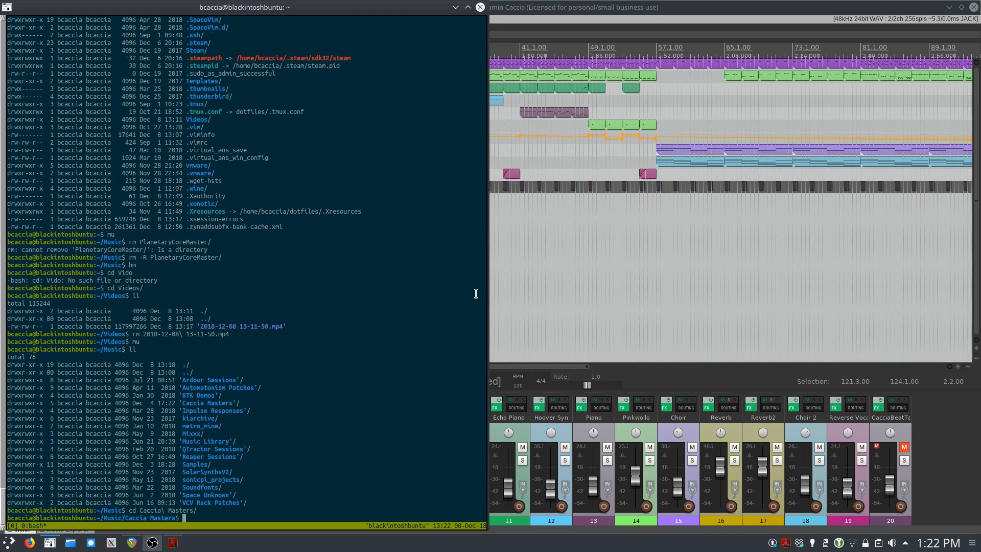
key("alt+Tab")
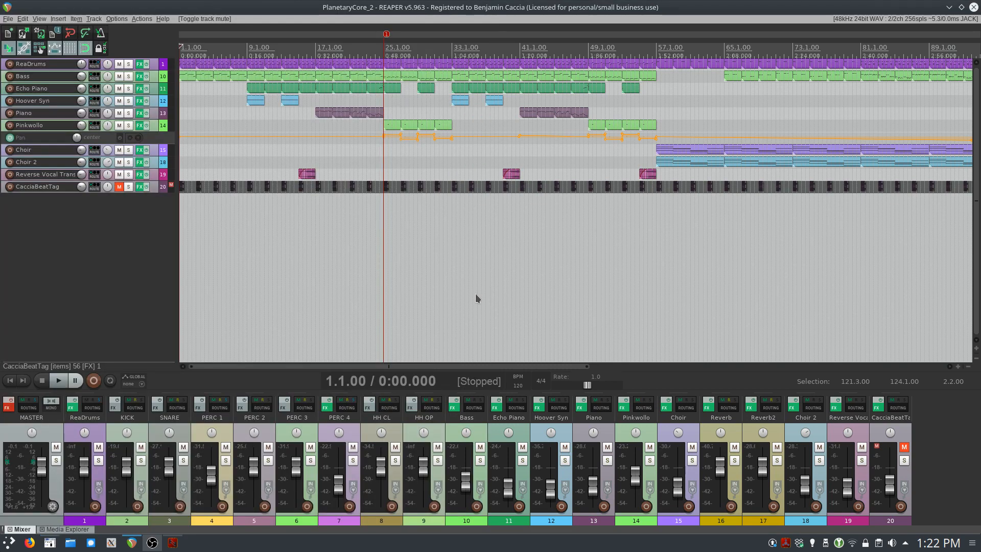
key("alt+Tab")
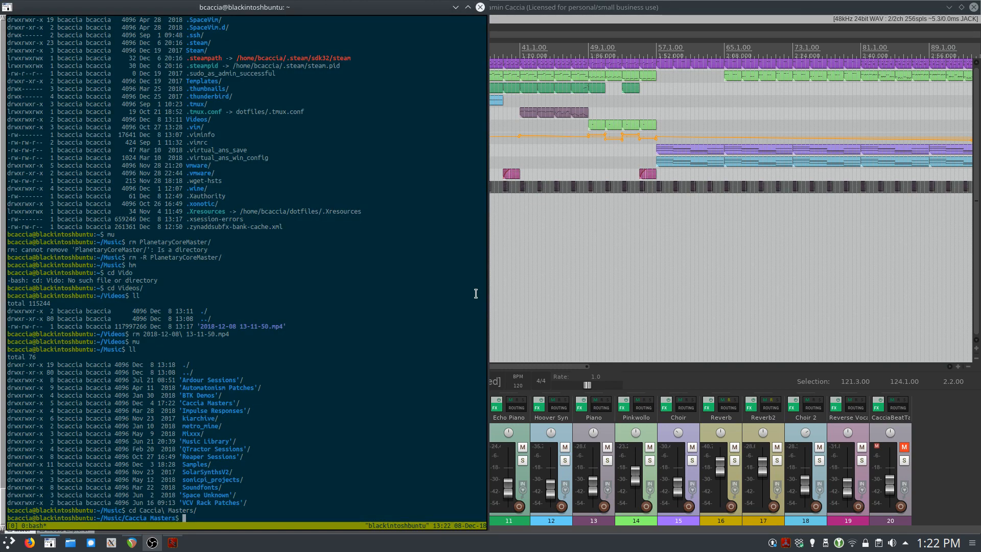
Create a directory named PlanetaryCoreMaster inside Caccia Masters and change into it.
type("mkdir PlanetaryCoreMaster")
key("Return")
type("cd Pl")
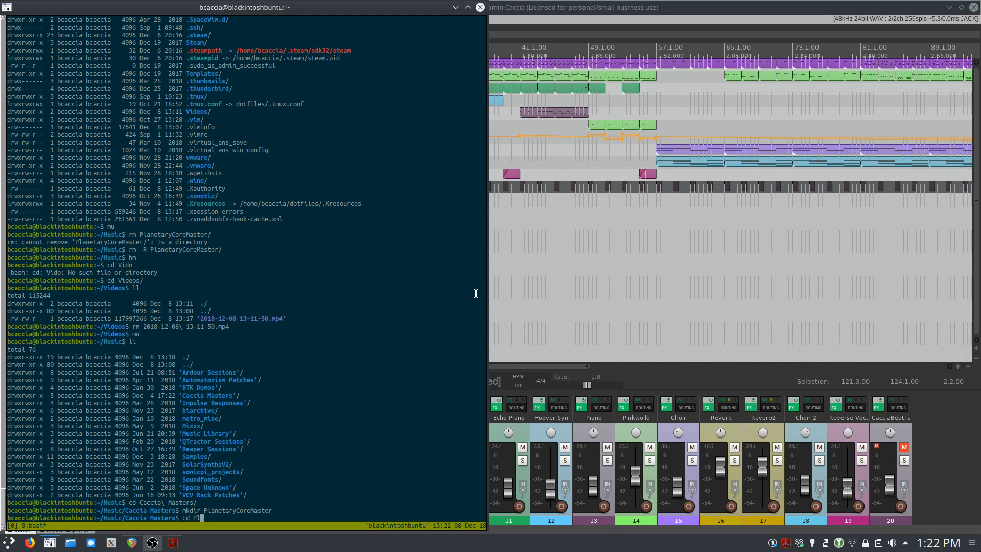
type("an")
key("Tab")
key("Return")
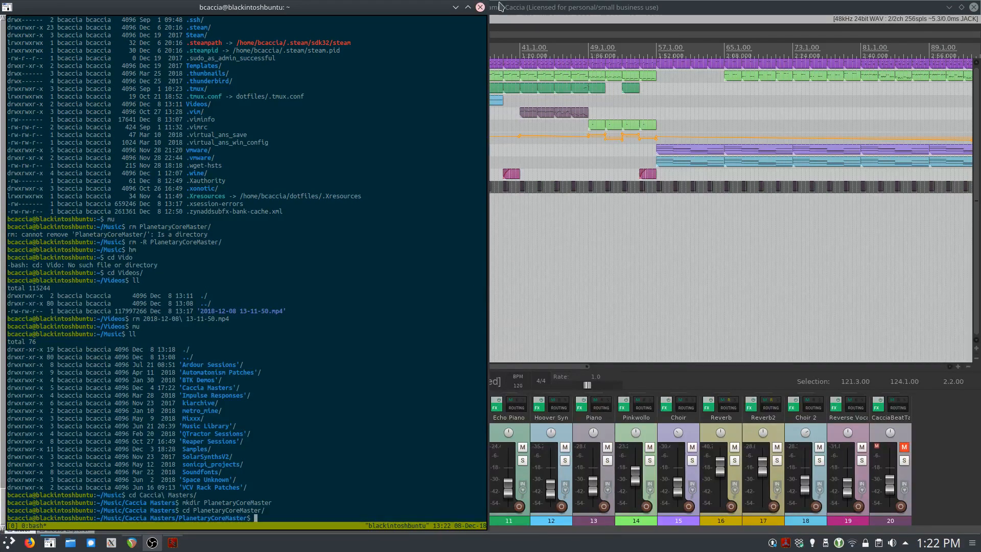
Return to REAPER and set the render output directory to Music/Caccia Masters/PlanetaryCoreMaster in the home folder.
left_click(455, 7)
left_click(10, 21)
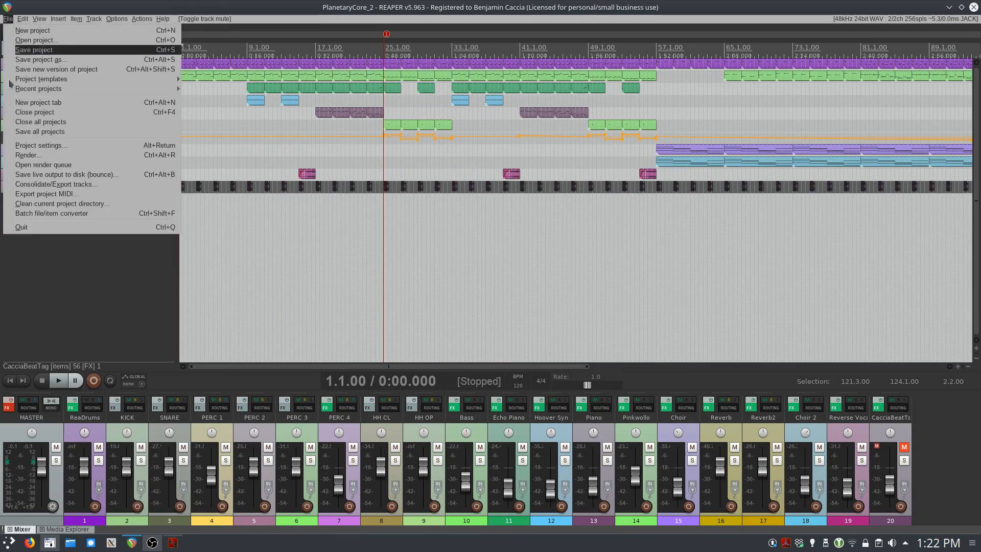
left_click(31, 153)
left_click(568, 173)
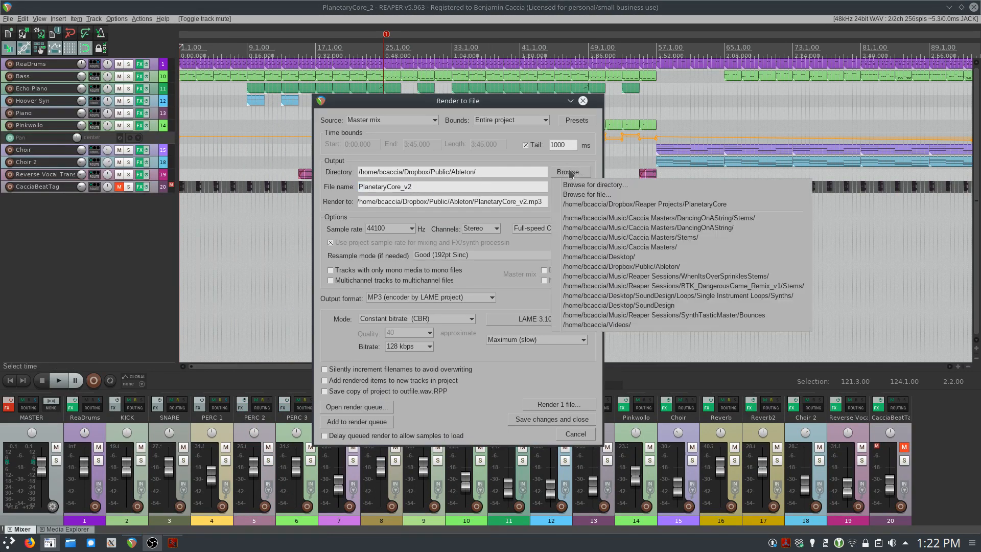
left_click(618, 190)
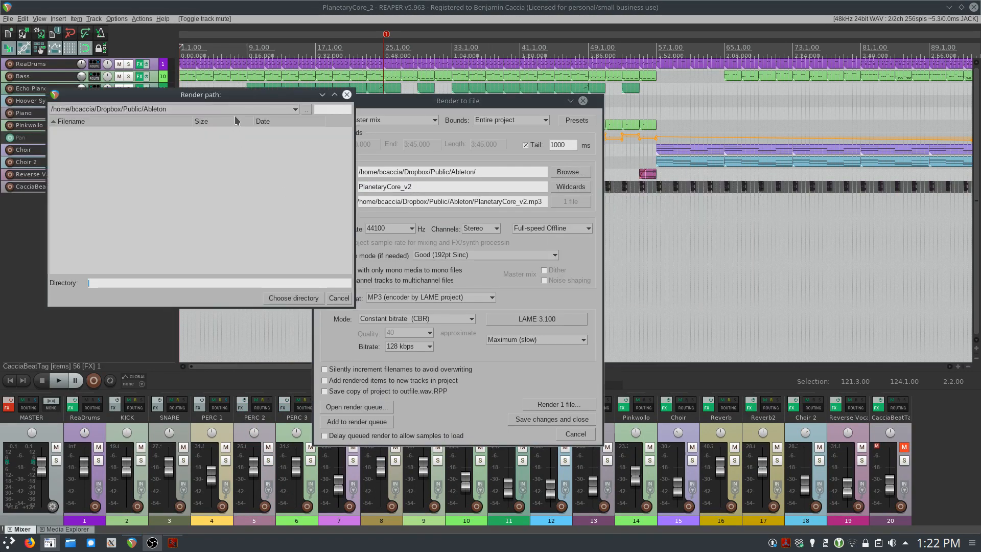
left_click(307, 110)
left_click(306, 110)
left_click(307, 110)
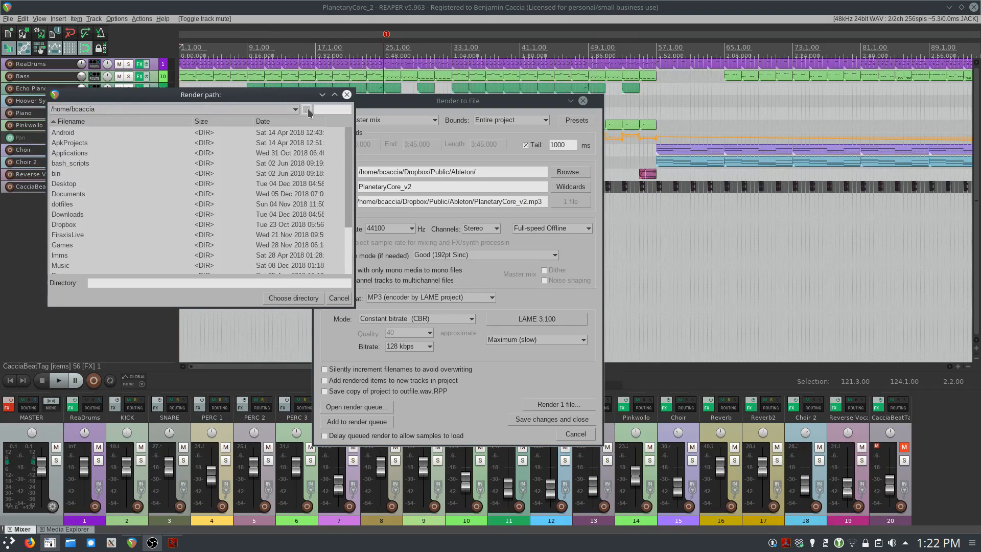
scroll(79, 227, "down", 2)
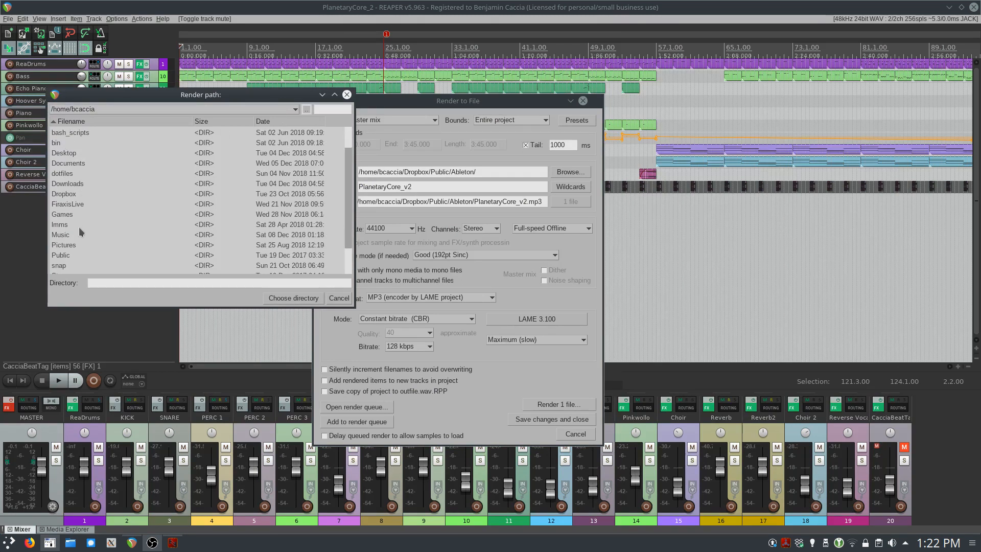
double_click(64, 206)
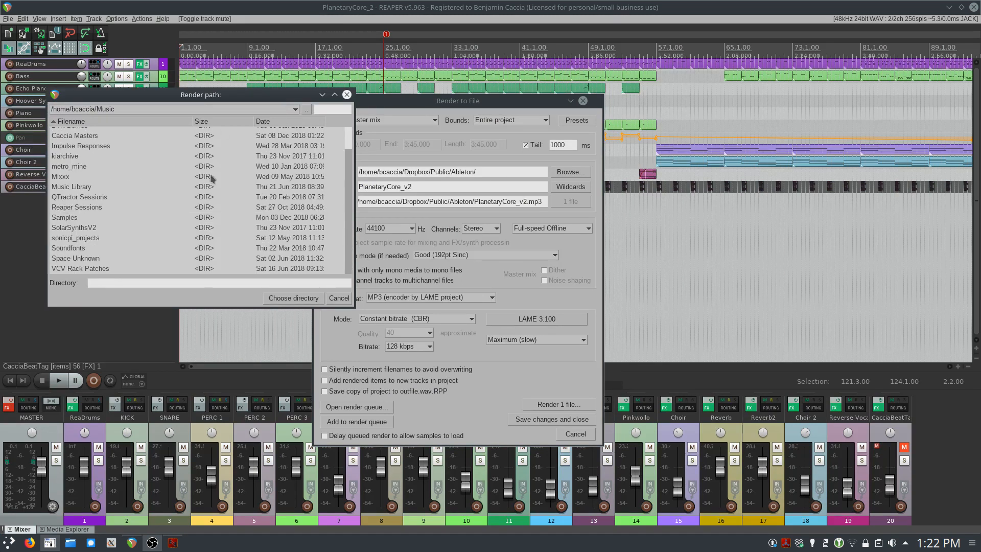
double_click(79, 157)
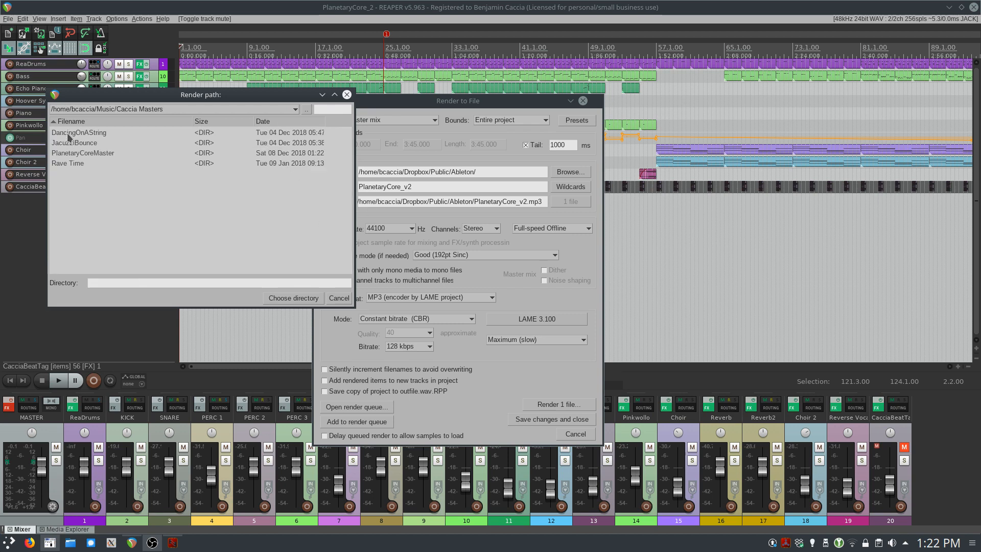
double_click(81, 152)
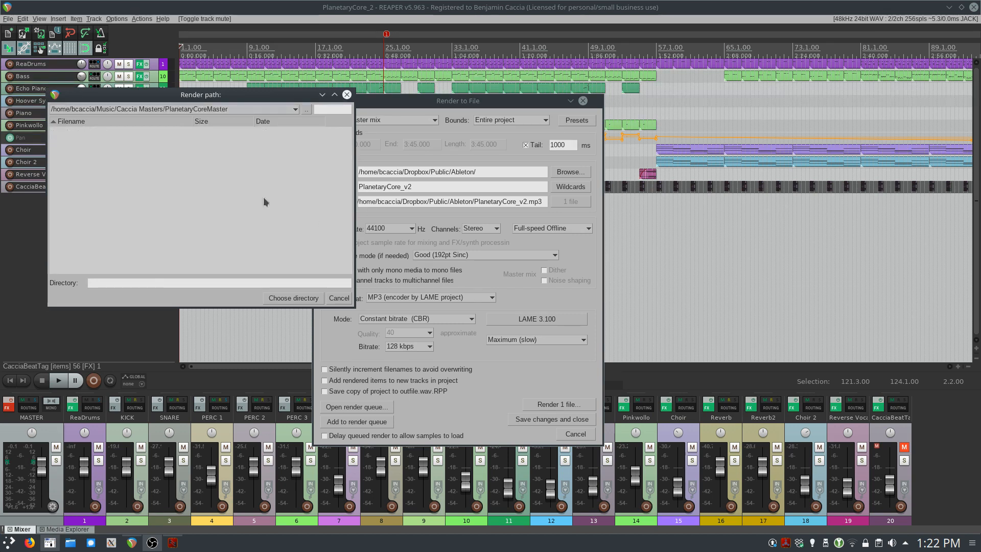
left_click(290, 299)
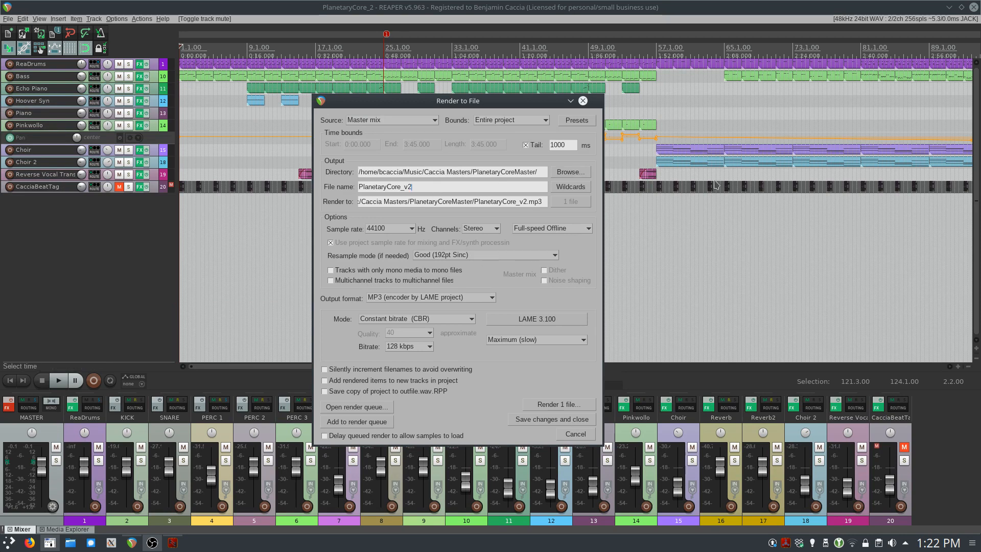
Name the render file Caccia_PlanetaryCore_PreMaster and set its sample rate to 48000 Hz.
key("BackSpace")
key("BackSpace")
key("BackSpace")
key("BackSpace")
key("BackSpace")
key("BackSpace")
key("BackSpace")
key("BackSpace")
key("BackSpace")
key("BackSpace")
key("BackSpace")
key("BackSpace")
key("BackSpace")
key("BackSpace")
key("BackSpace")
key("BackSpace")
type("Cac")
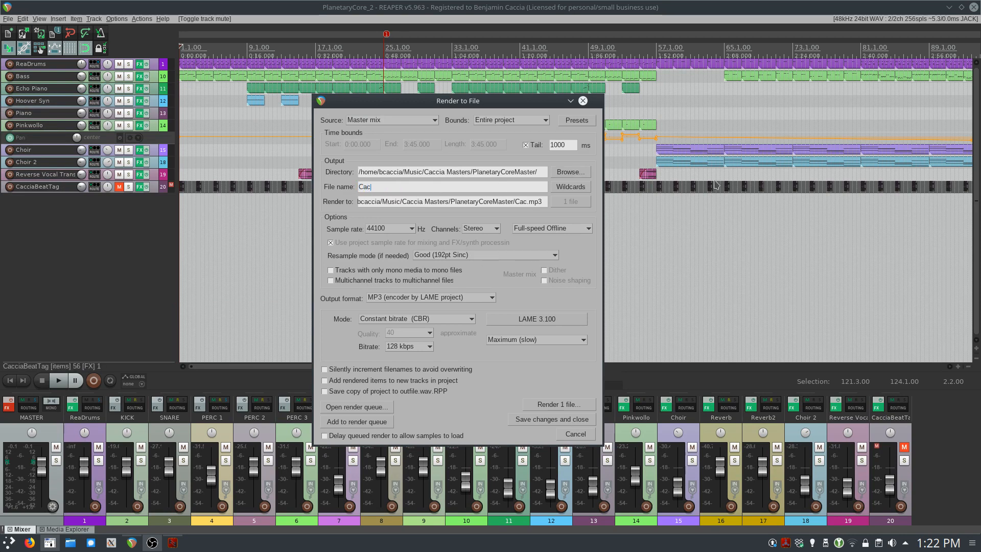
type("cia_")
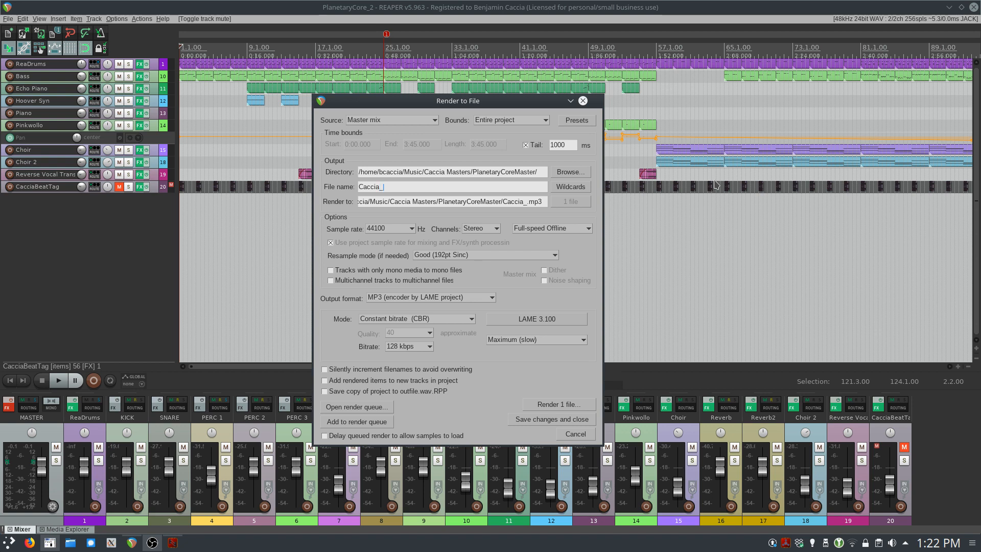
type("PlanetaryCo")
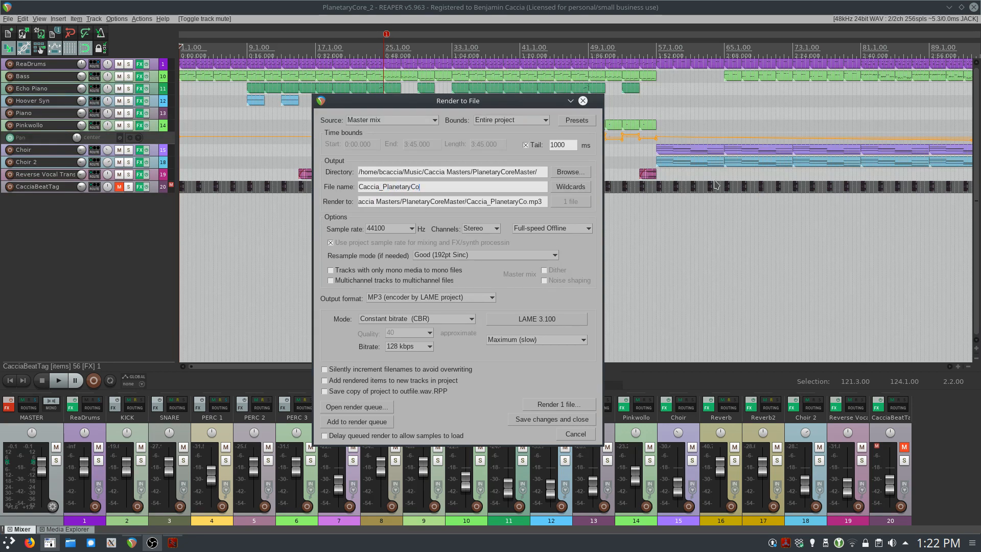
type("re_Pre")
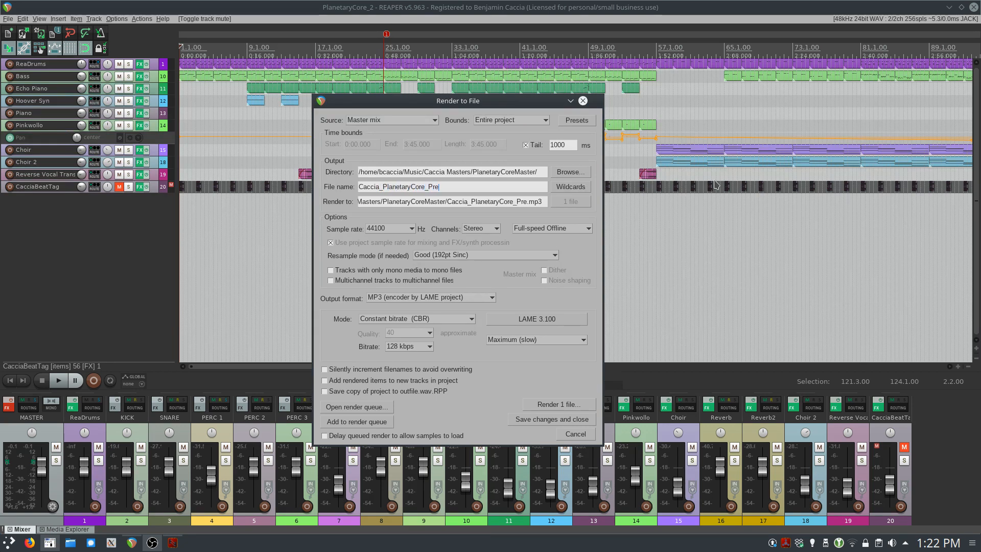
type("Master")
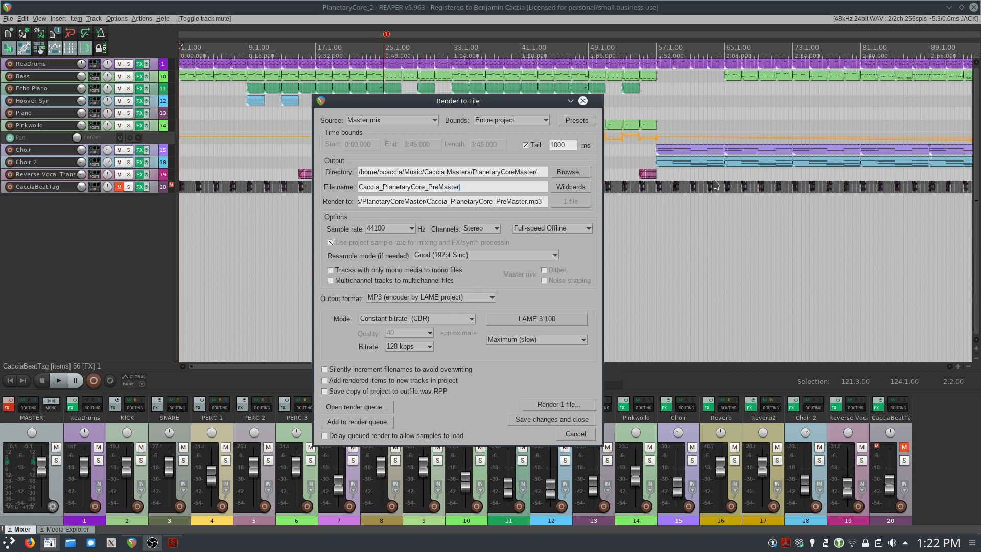
left_click(409, 228)
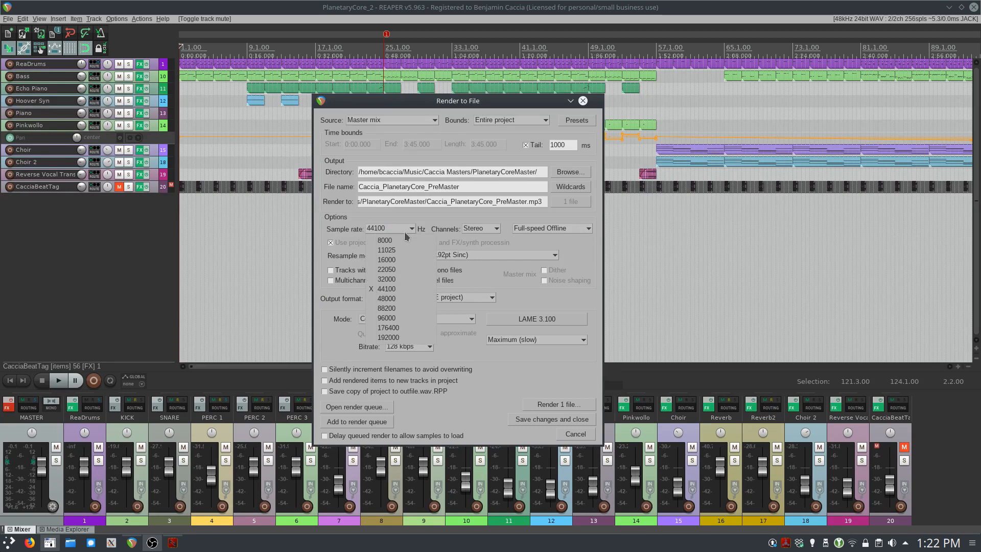
left_click(425, 296)
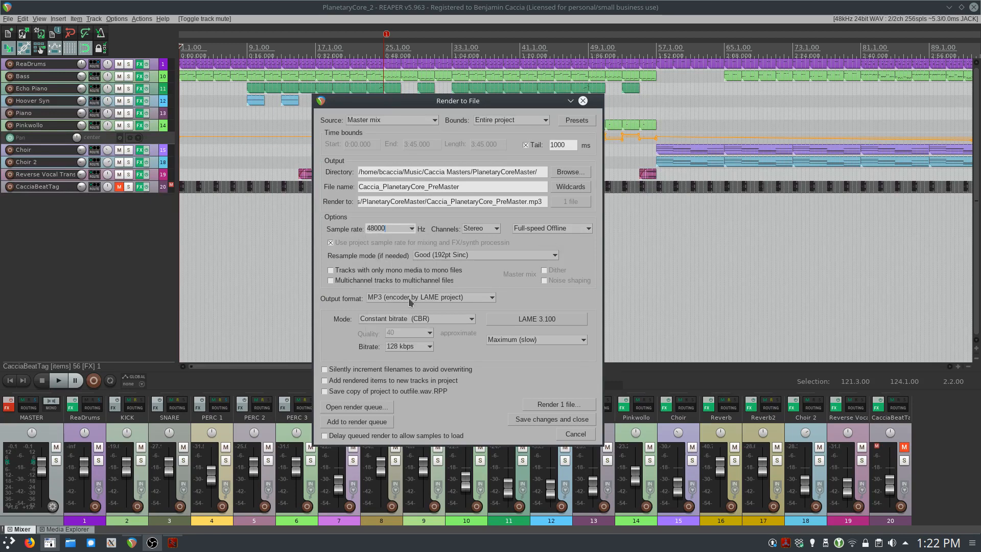
Set the render output format to WAV and add the untagged pre-master to the render queue.
left_click(409, 298)
left_click(409, 310)
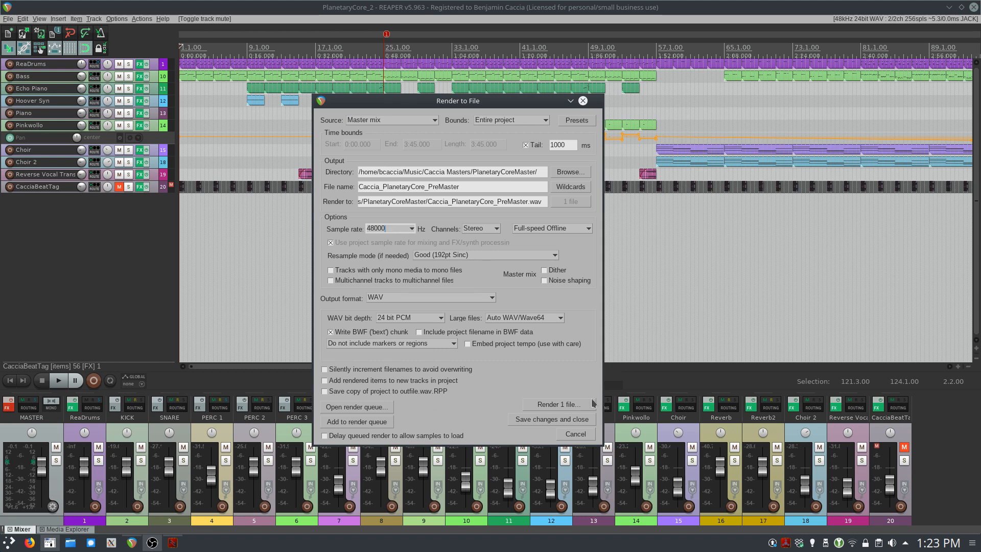
left_click(361, 424)
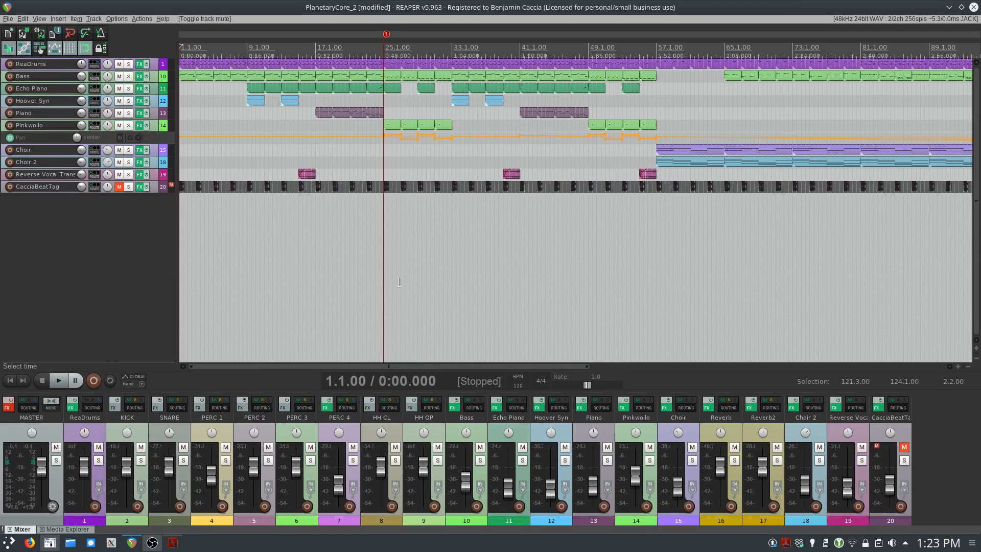
Unmute the CacciaBeatTag track and queue a second render named Caccia_PlanetaryCore_PreMaster_Tagged.
left_click(121, 188)
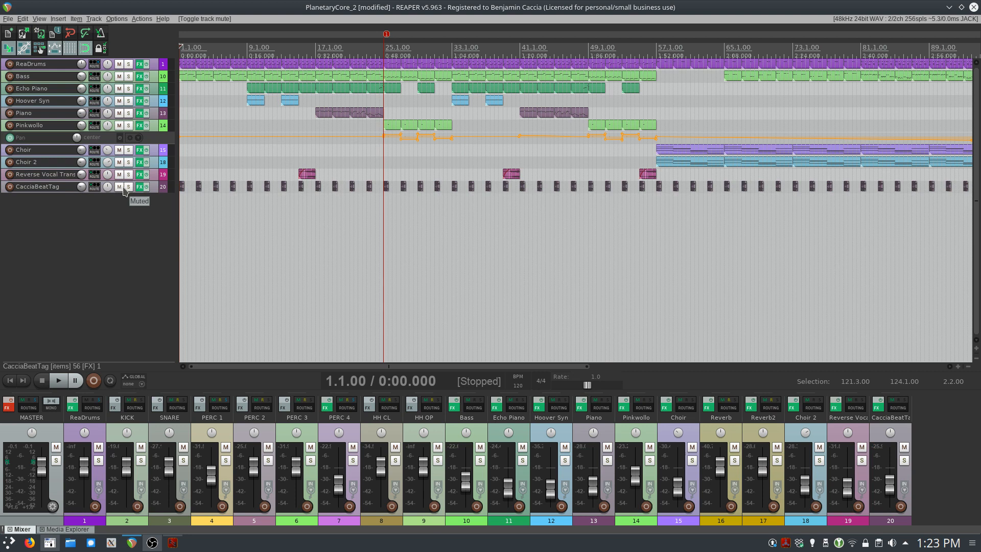
left_click(8, 20)
left_click(31, 155)
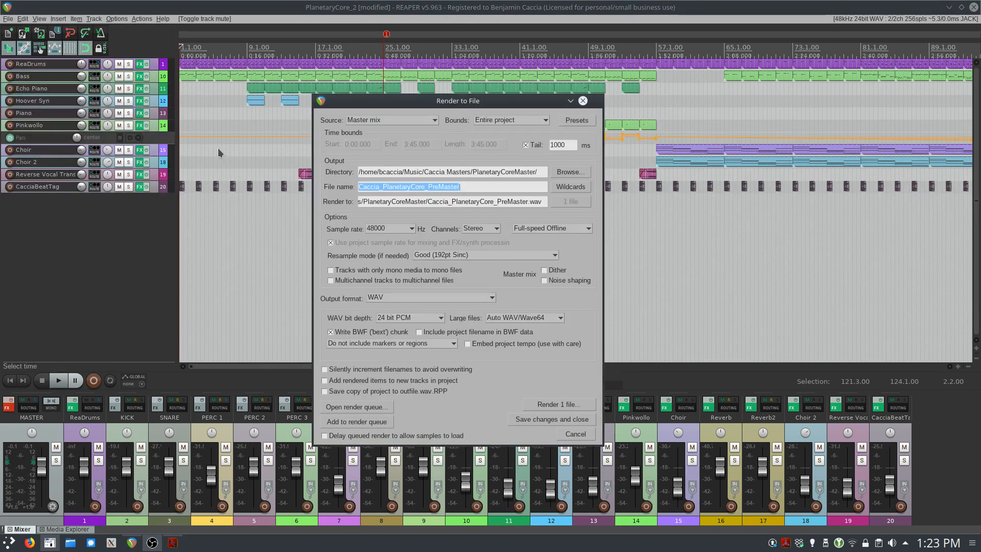
left_click(485, 183)
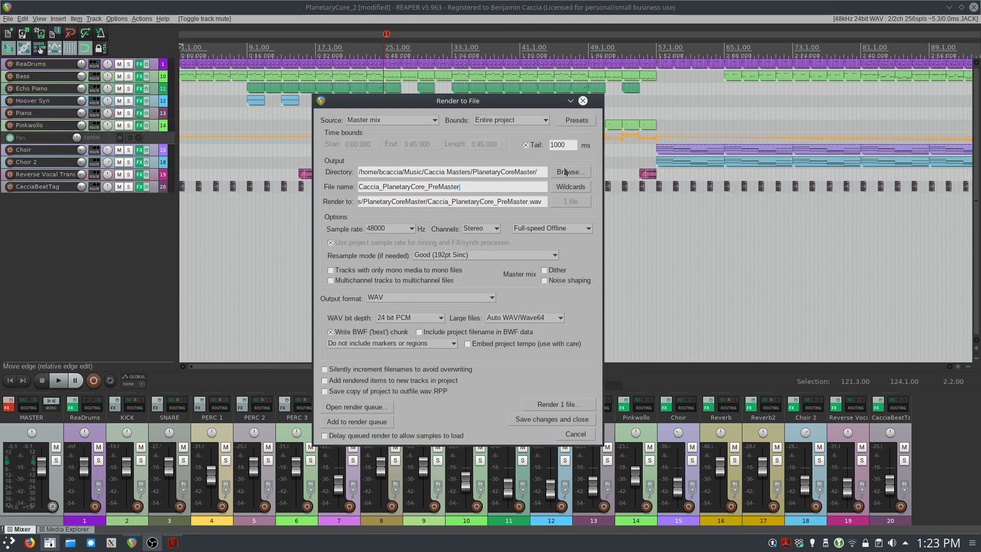
type("_")
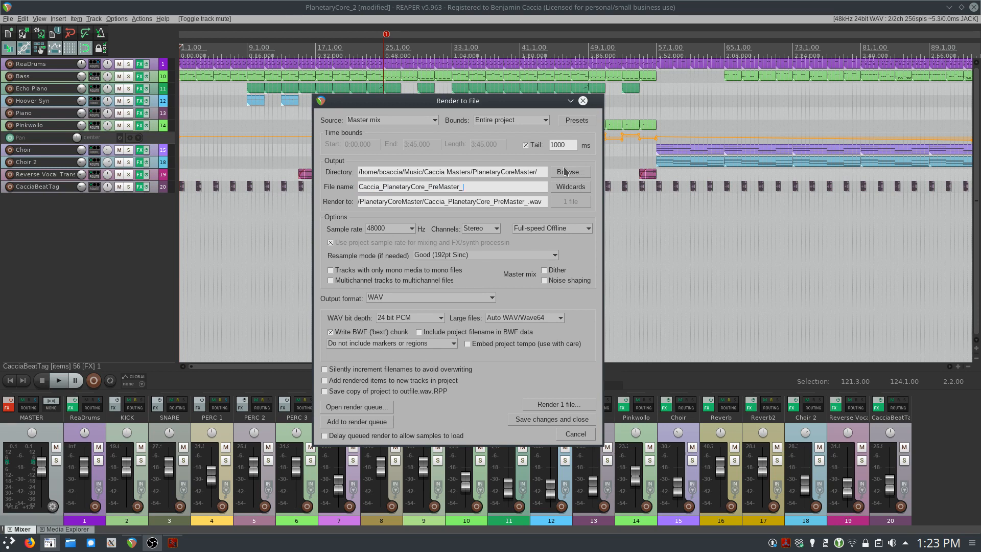
type("Tagged")
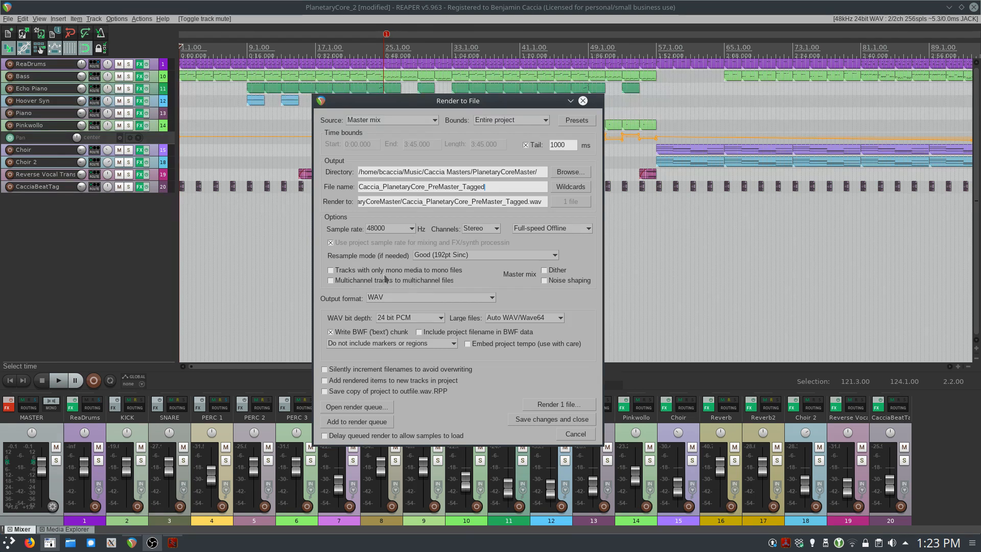
left_click(321, 427)
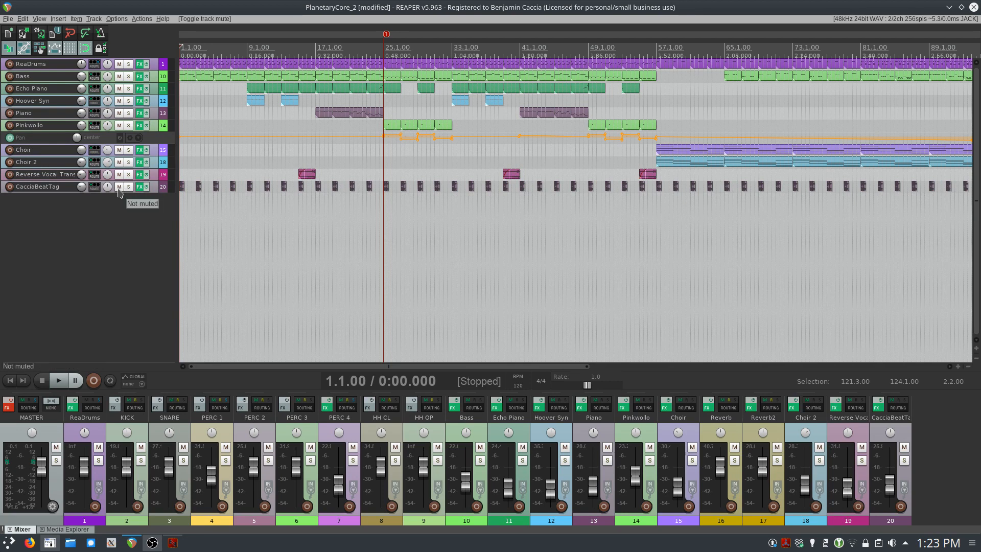
Mute the CacciaBeatTag track and select all tracks from KICK through Reverse Vocal Transition in the mixer.
left_click(119, 188)
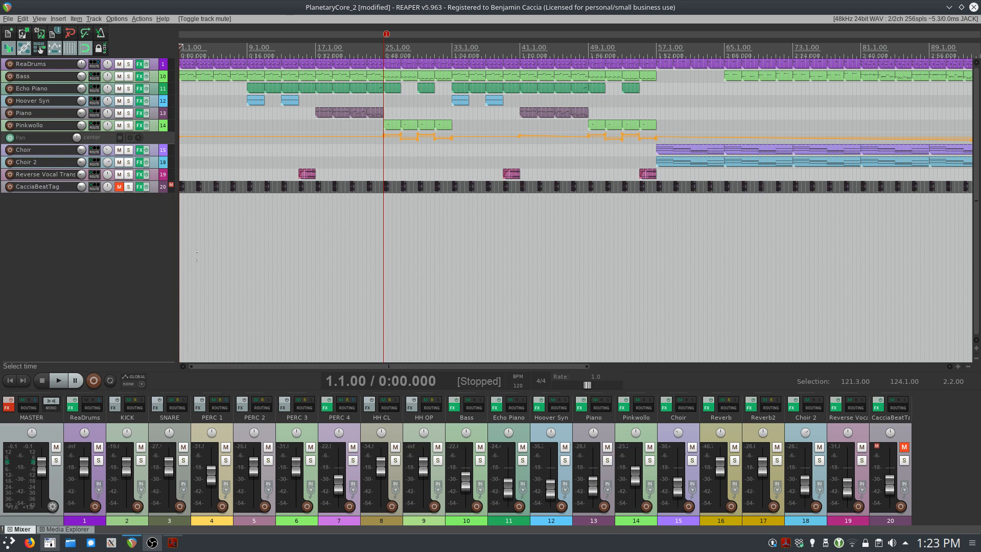
left_click(132, 427)
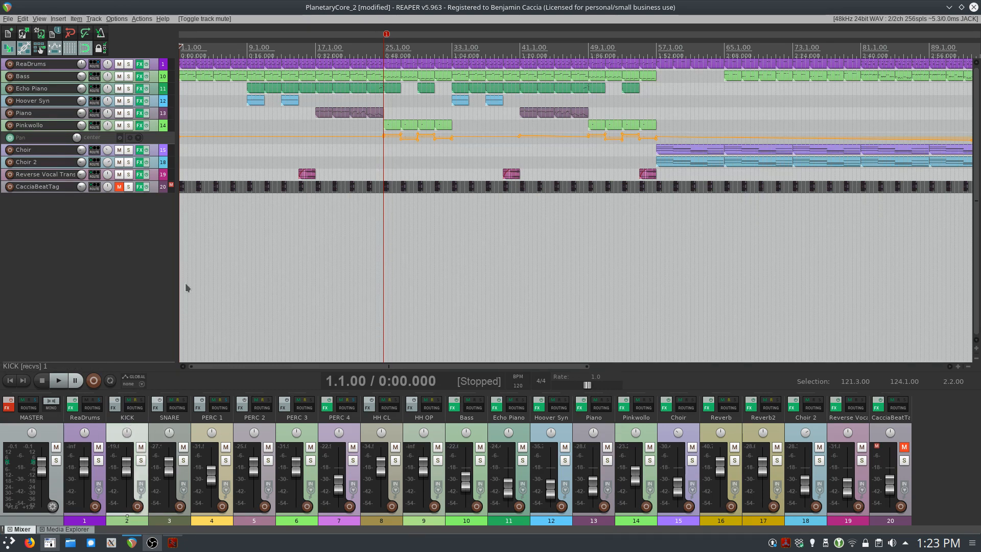
left_click(29, 66)
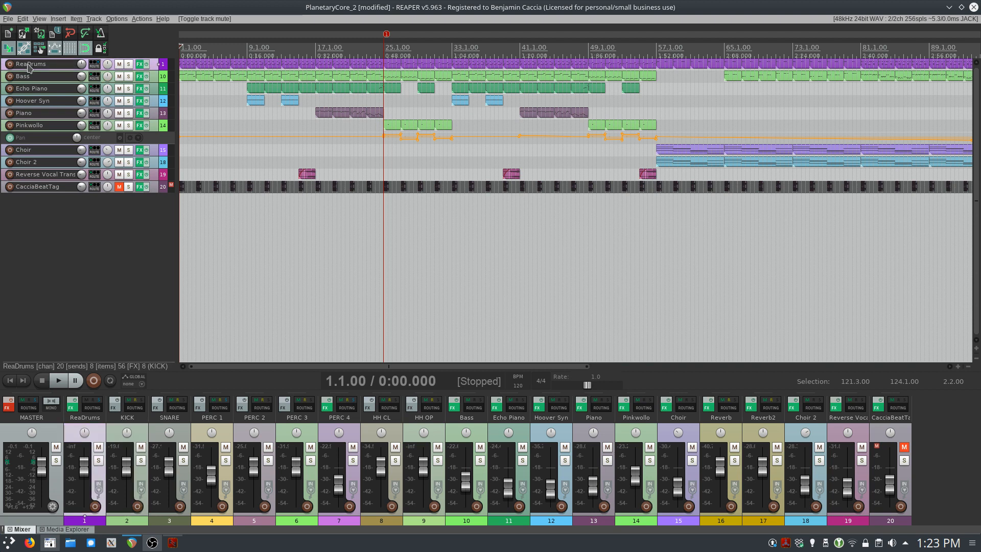
left_click(141, 422)
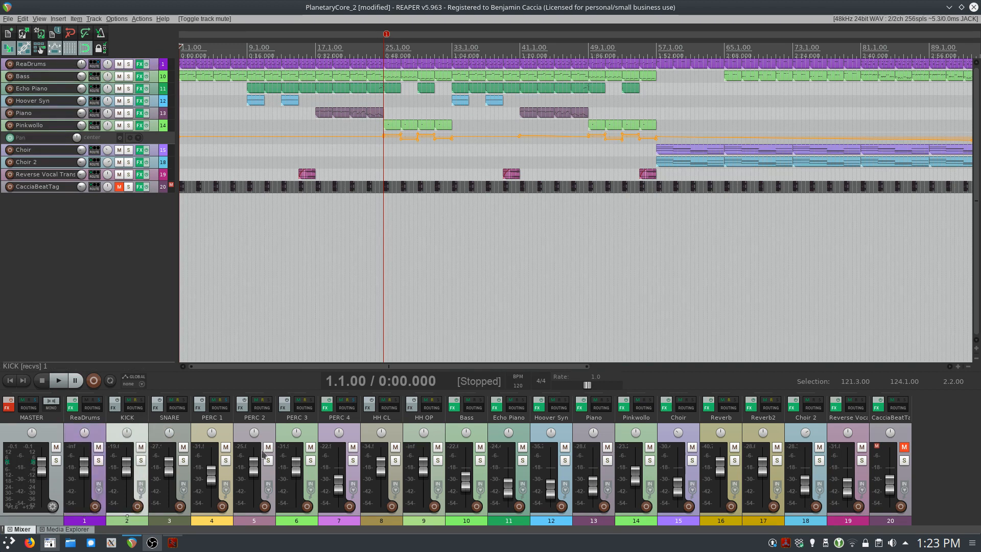
left_click(856, 421, "shift")
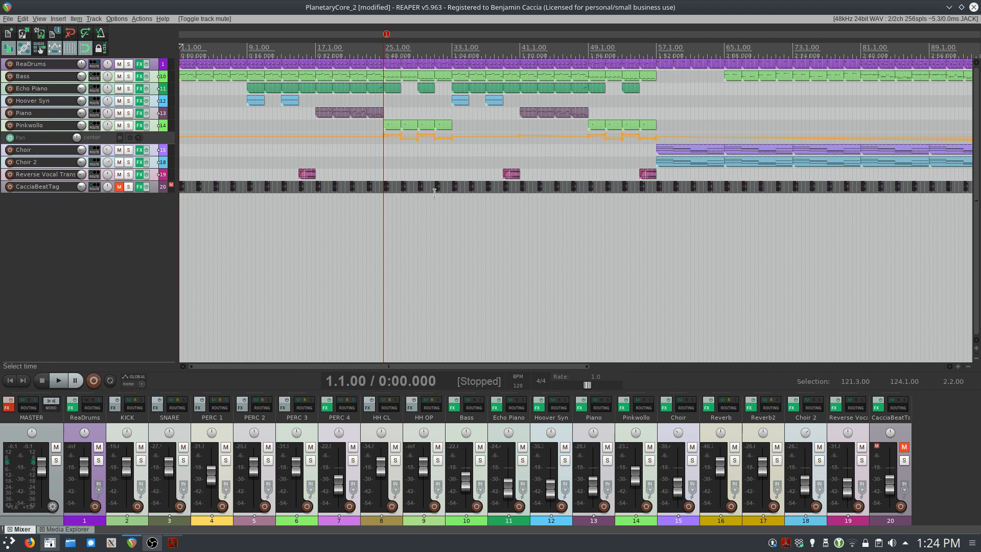
Open the render settings, set the source to Stems (selected tracks) and replace the file name with the $track wildcard.
left_click(7, 19)
left_click(65, 159)
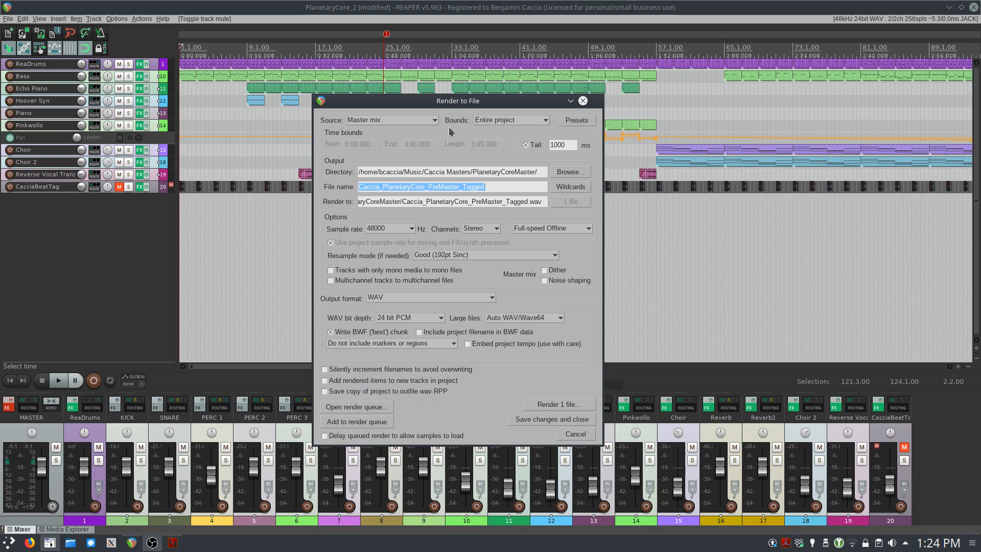
left_click(422, 119)
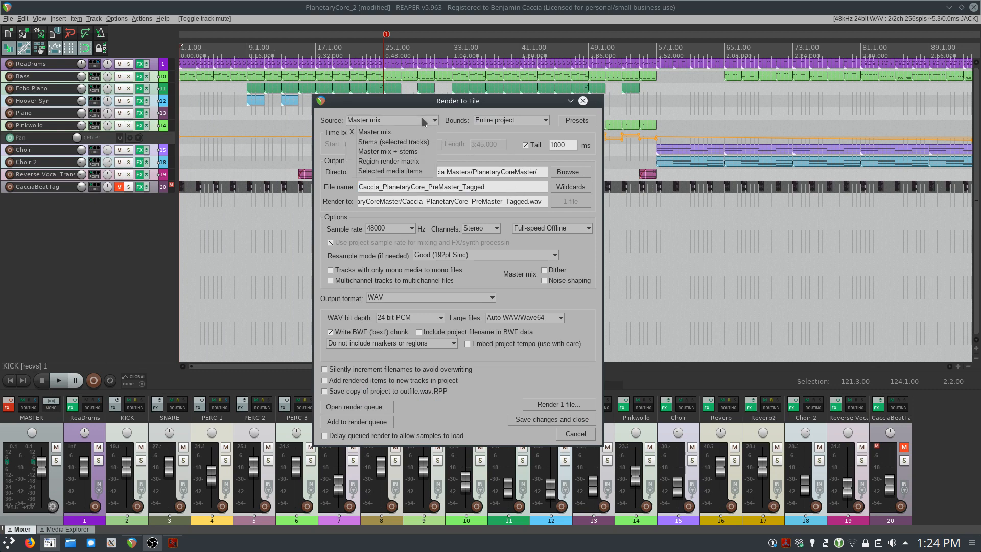
left_click(400, 142)
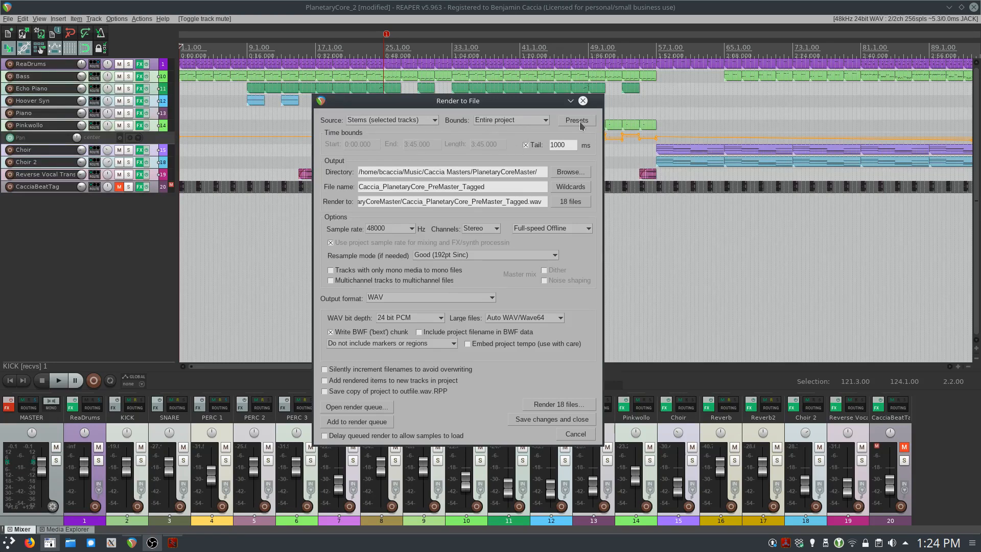
left_click(538, 185)
key("ctrl+a")
key("BackSpace")
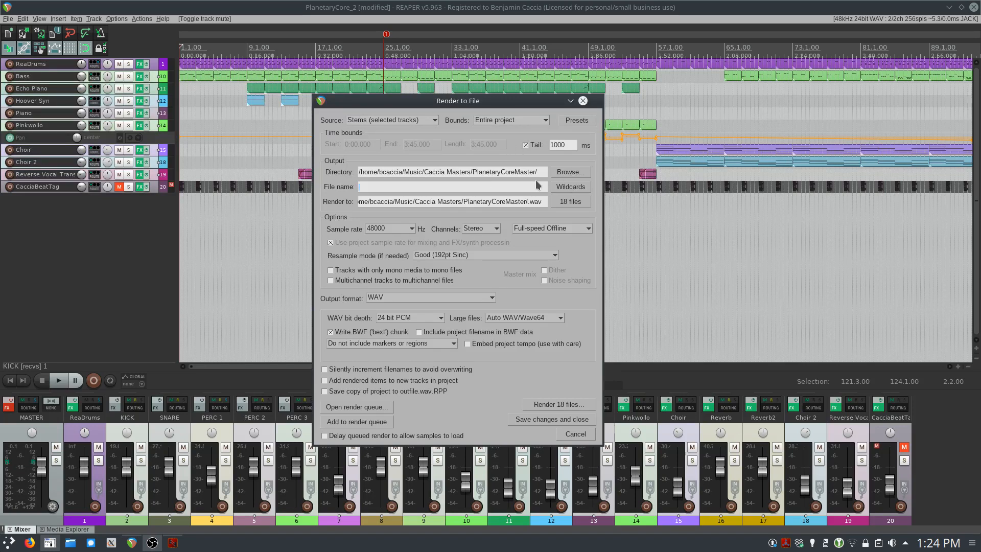
left_click(570, 189)
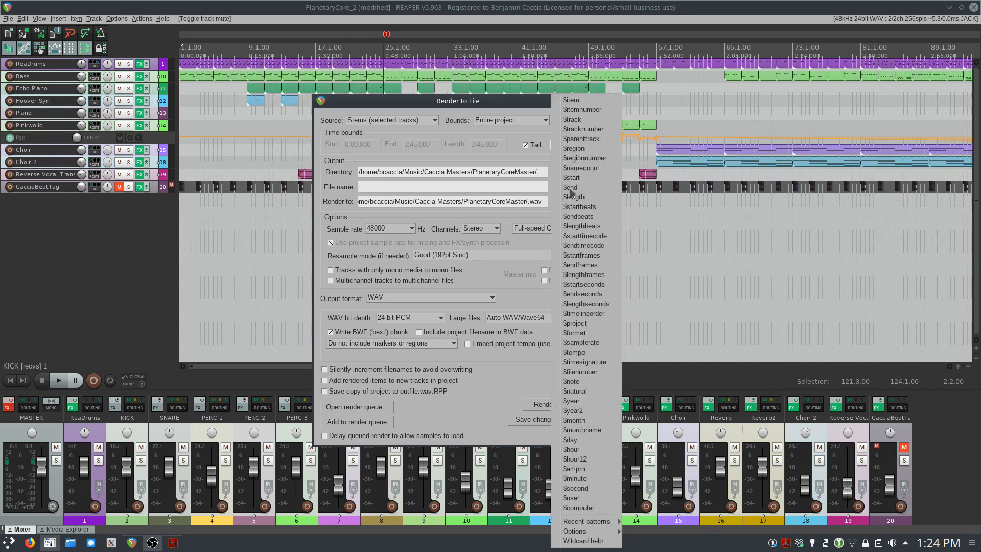
left_click(586, 120)
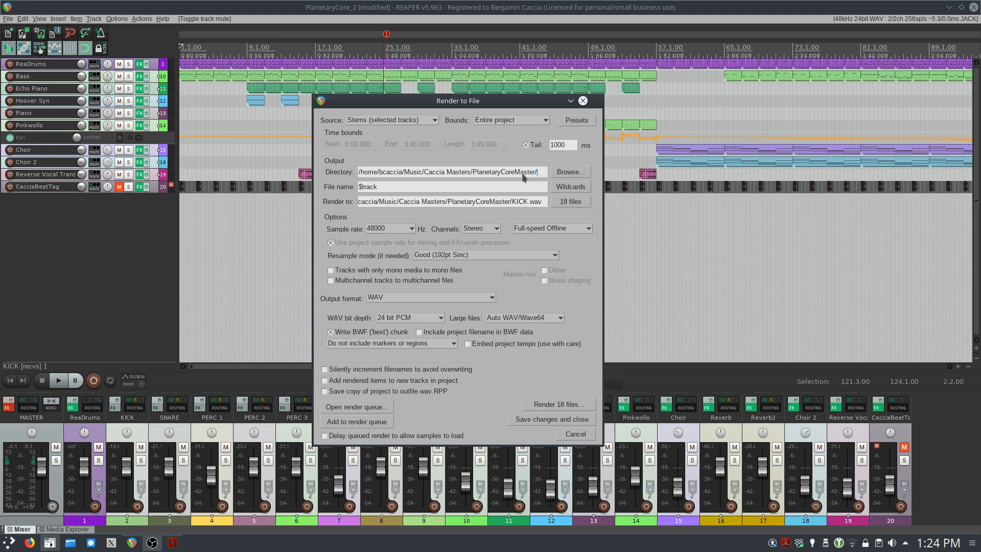
Point the output directory to a Stems subfolder of PlanetaryCoreMaster and add the stem render to the queue.
type("Stems")
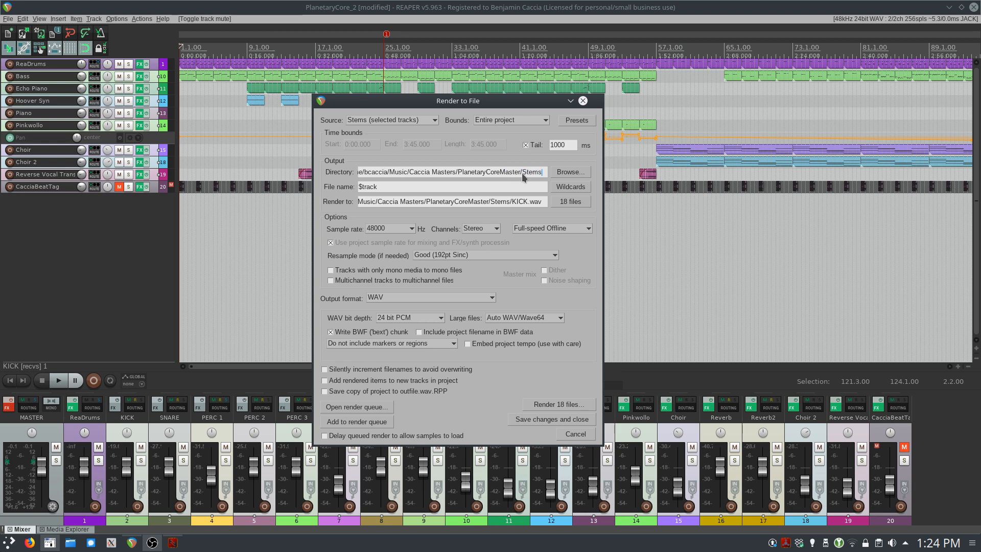
type("/")
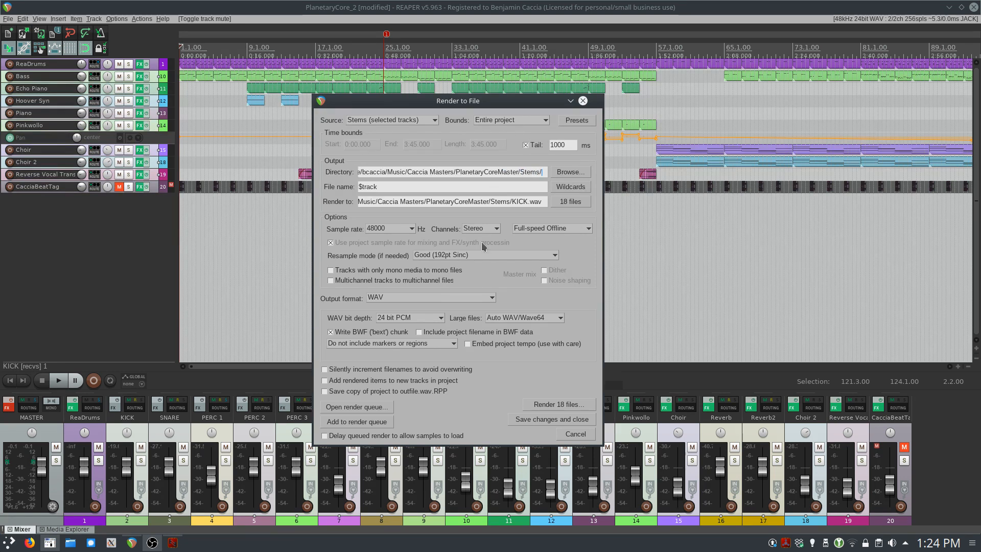
left_click(367, 424)
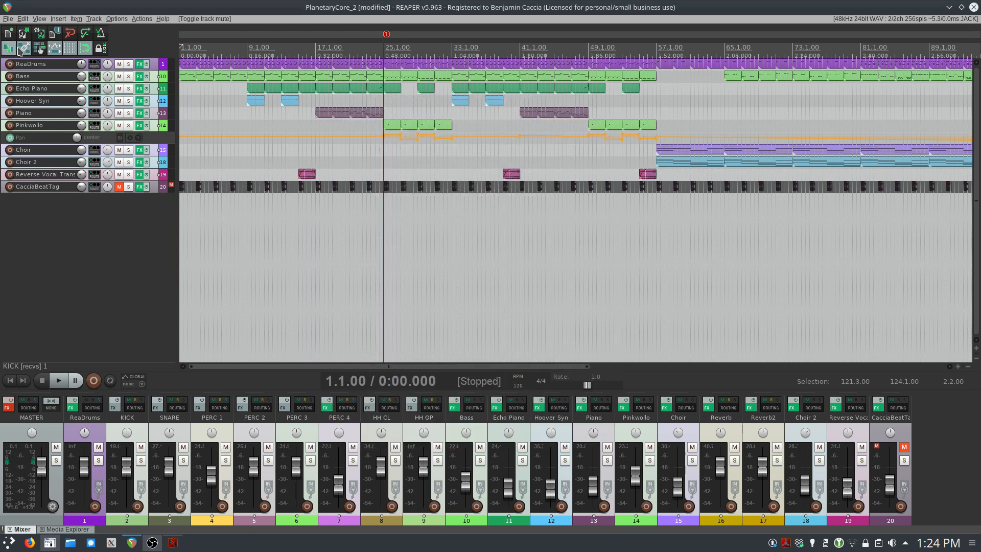
Render all jobs in the render queue, close the queue window and save the project.
left_click(6, 19)
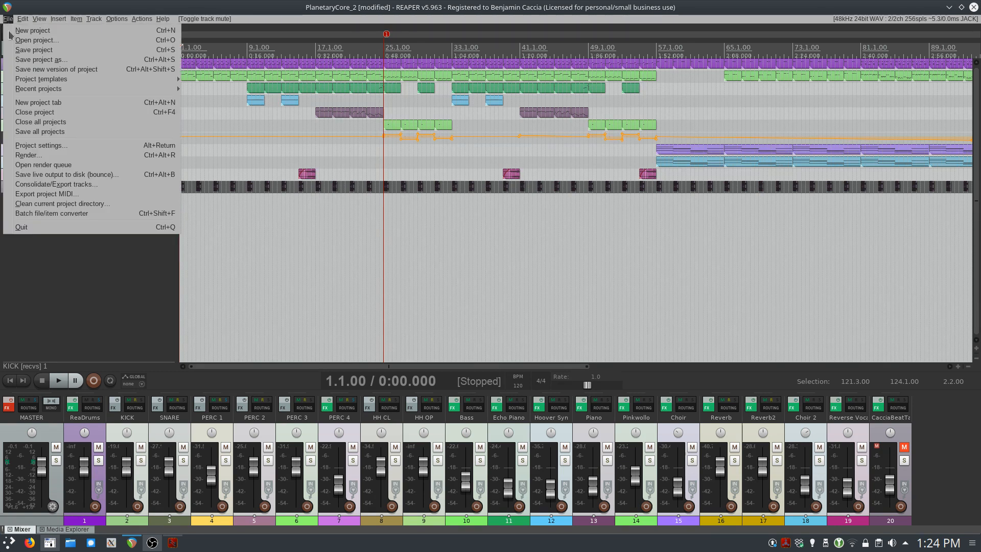
left_click(33, 164)
left_click_drag(220, 266, 203, 195)
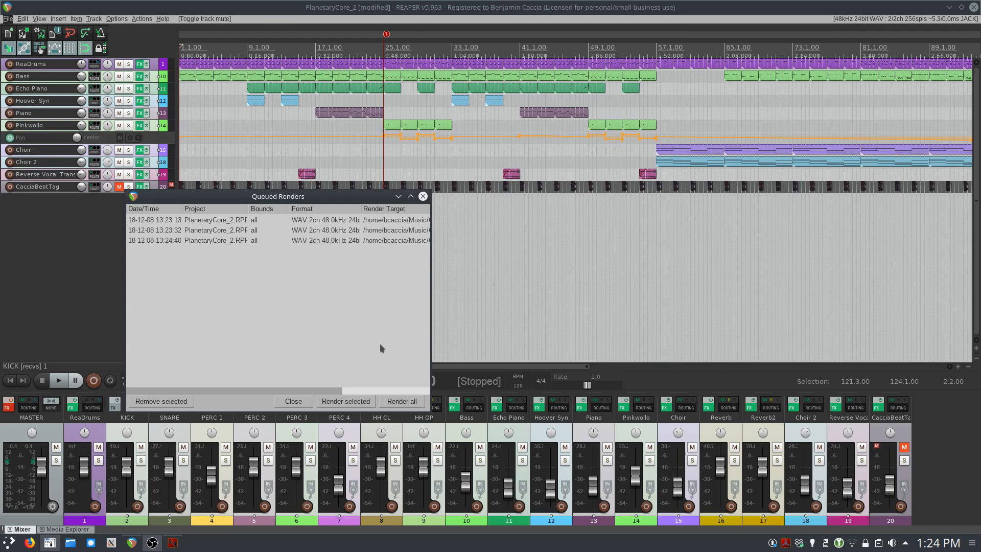
left_click(401, 401)
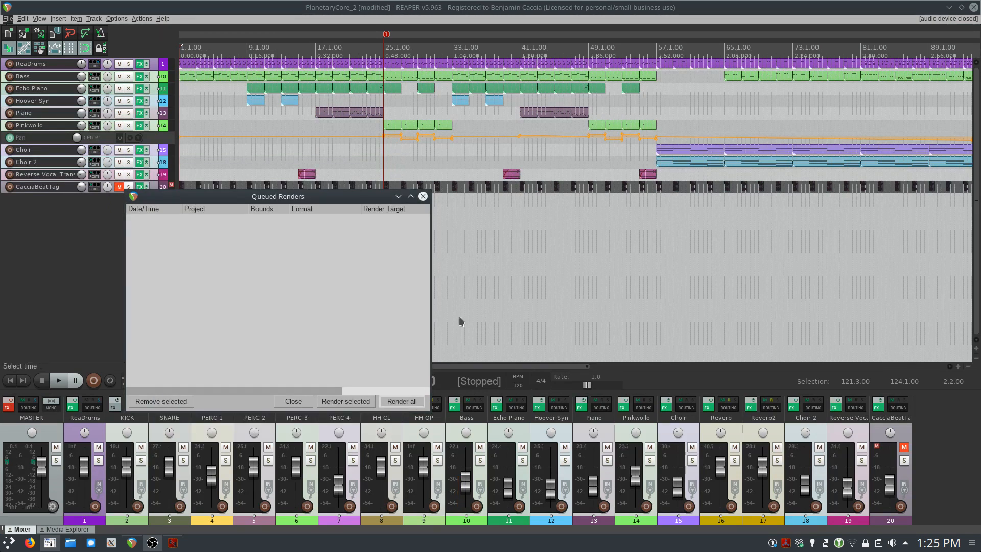
left_click(423, 196)
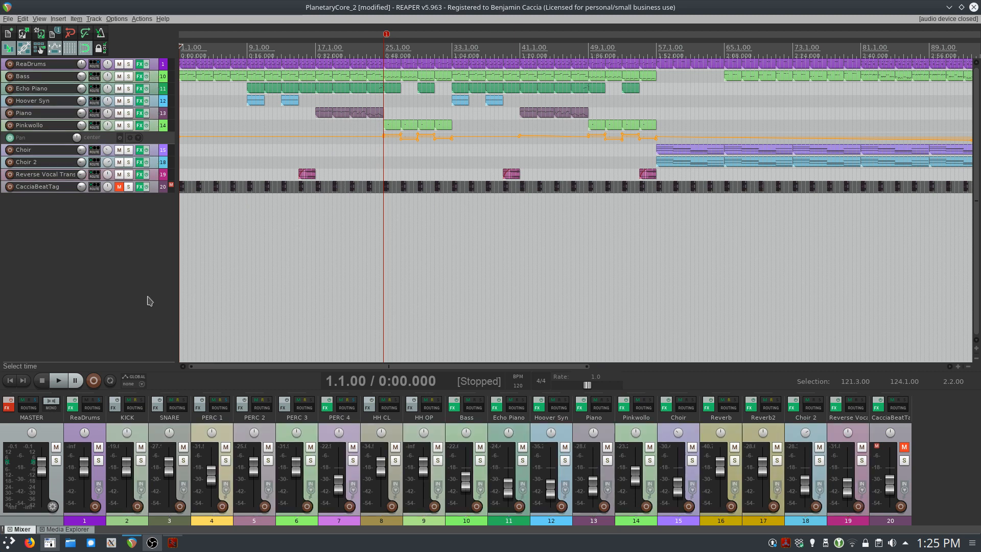
key("ctrl+s")
Switch to the terminal, clear it, and list the contents of PlanetaryCoreMaster with ll and of its Stems folder with ls.
left_click(51, 542)
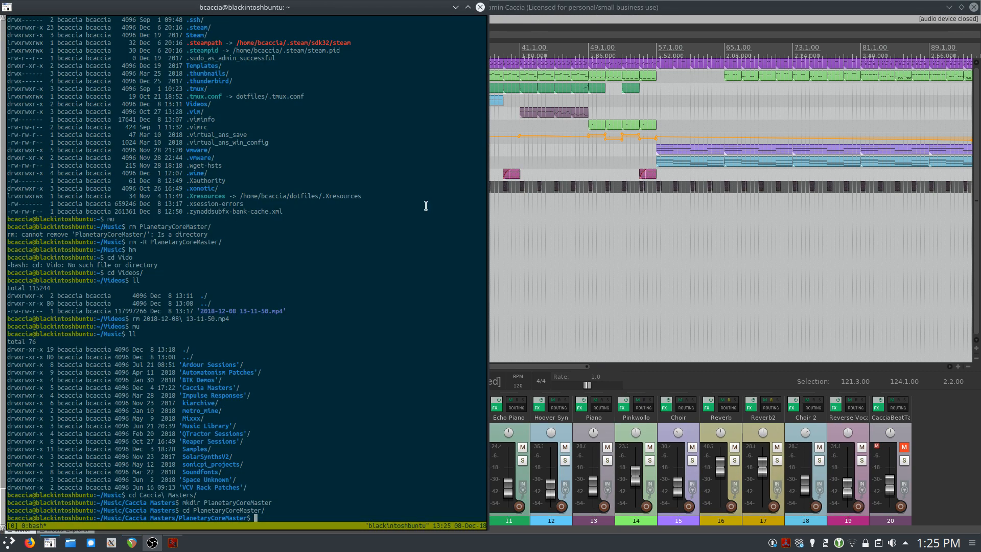
type("clear")
key("Return")
type("ll")
key("Return")
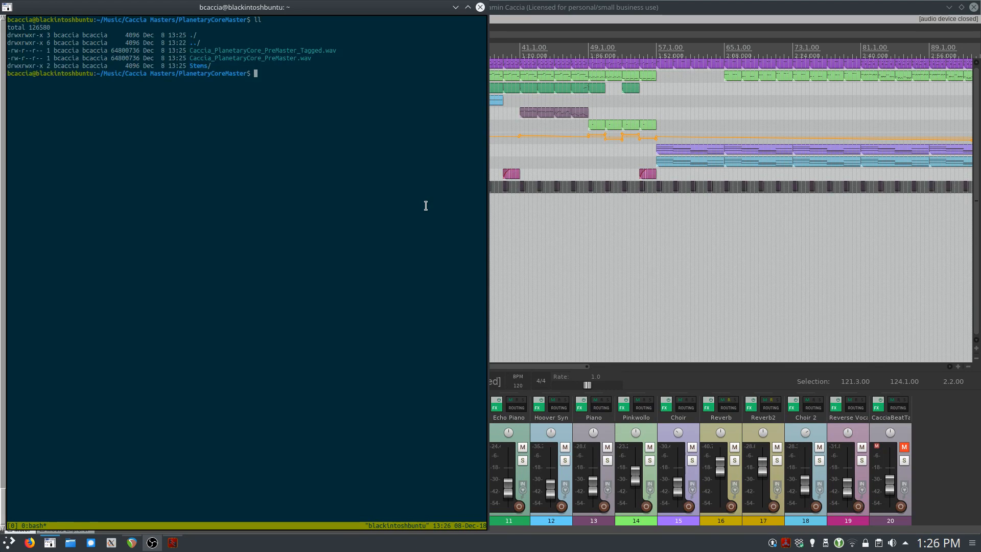
type("ls Stems/")
key("Return")
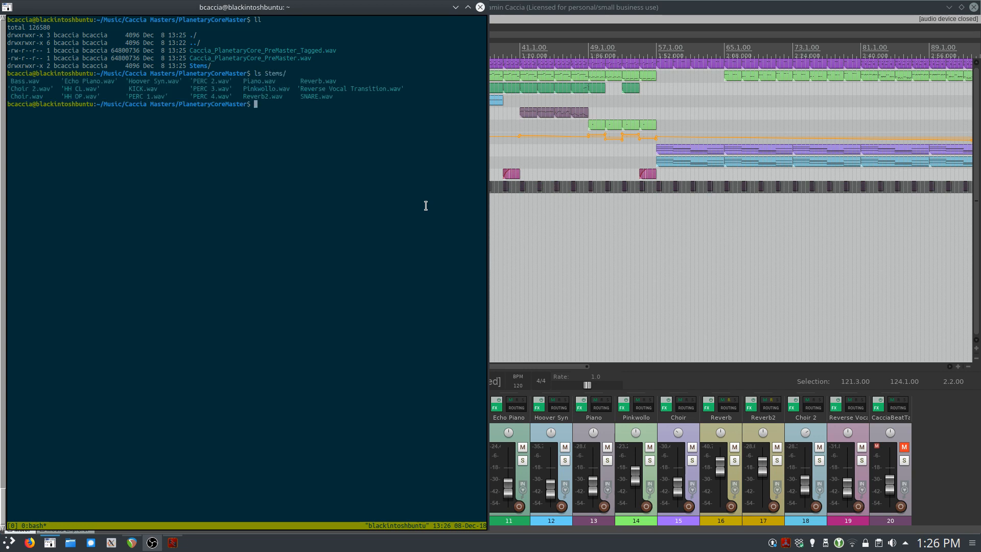
Minimize the terminal, close REAPER and minimize Catia to clear the desktop.
left_click(455, 7)
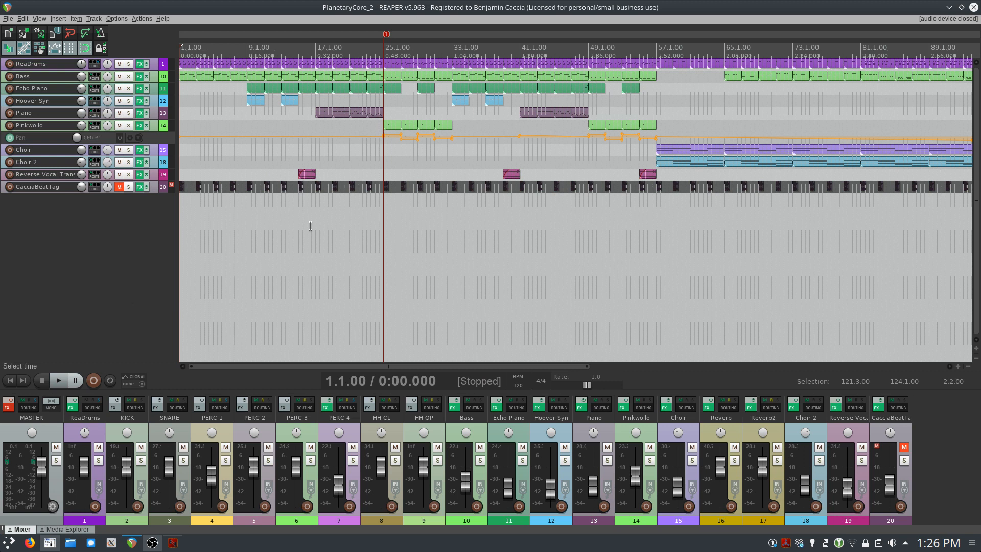
left_click(972, 8)
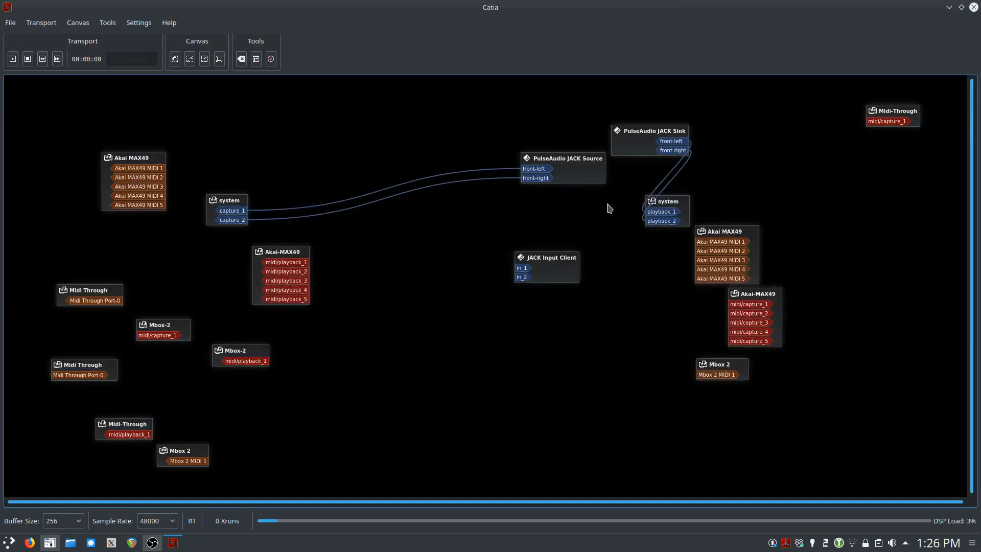
left_click(948, 7)
Launch Ardour and open the recent session JacuzziBounceMasteringSession, skipping all missing files.
key("super")
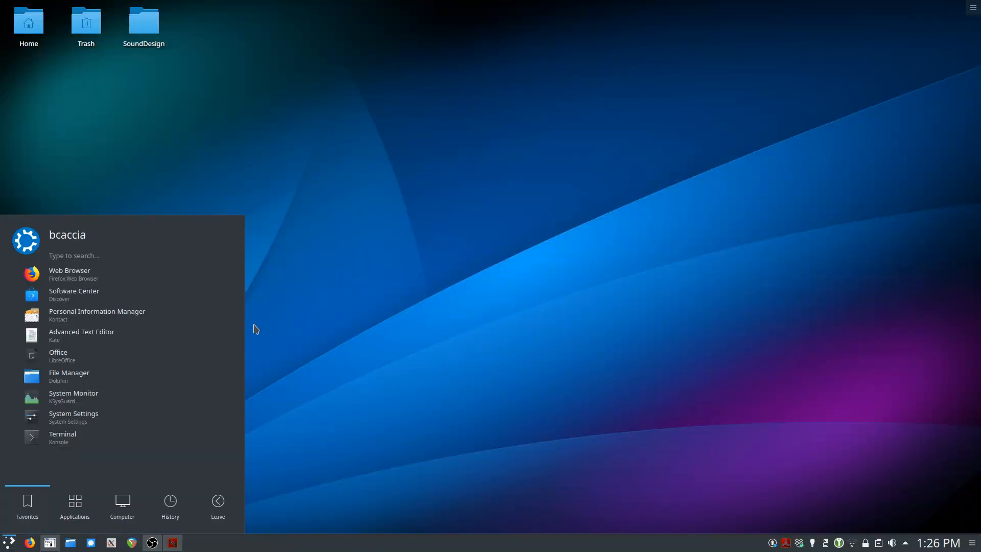
type("ardour")
key("Return")
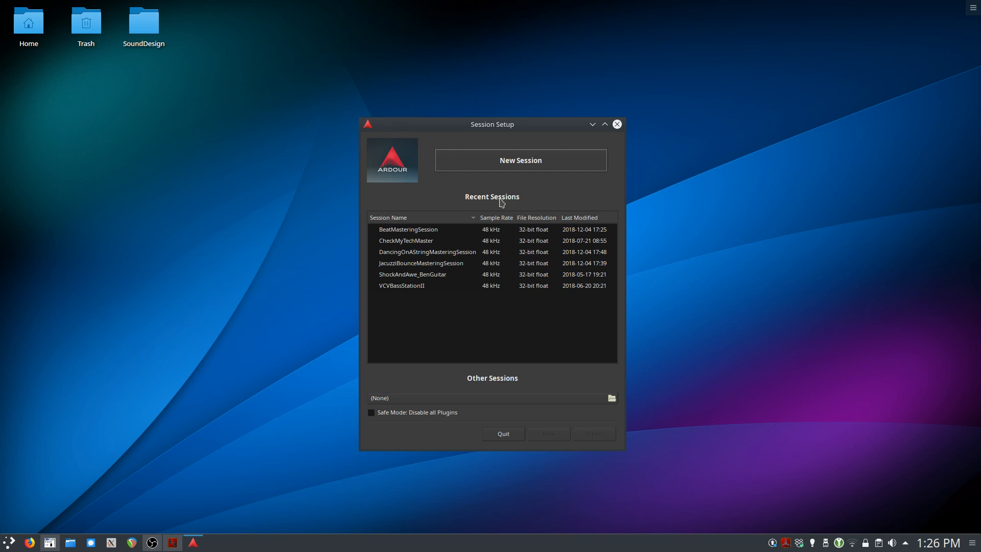
left_click(401, 266)
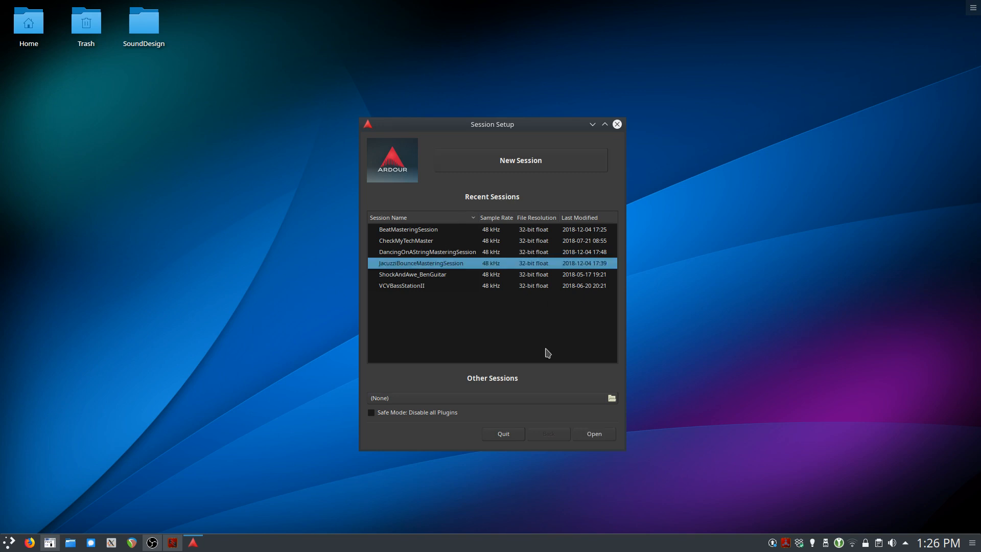
left_click(593, 436)
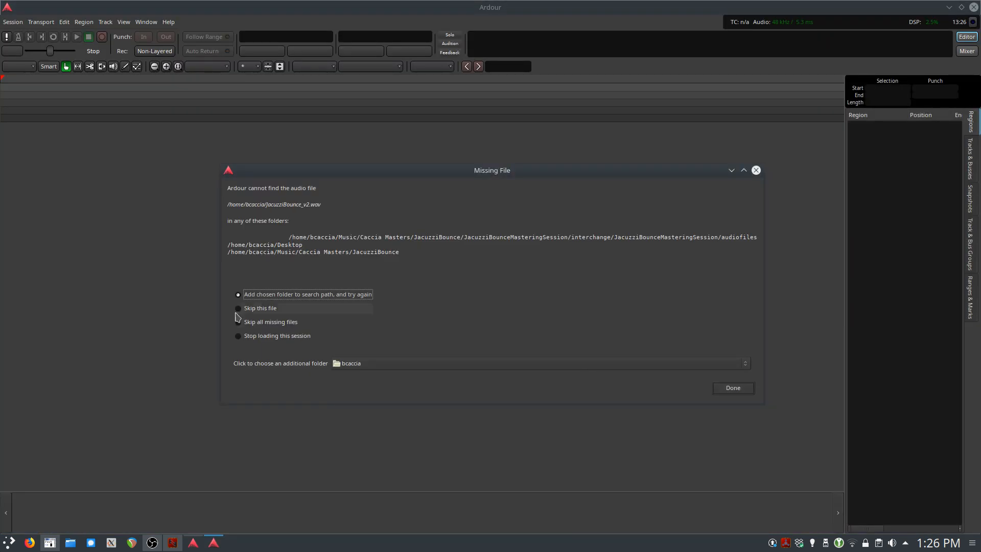
left_click(256, 322)
left_click(733, 388)
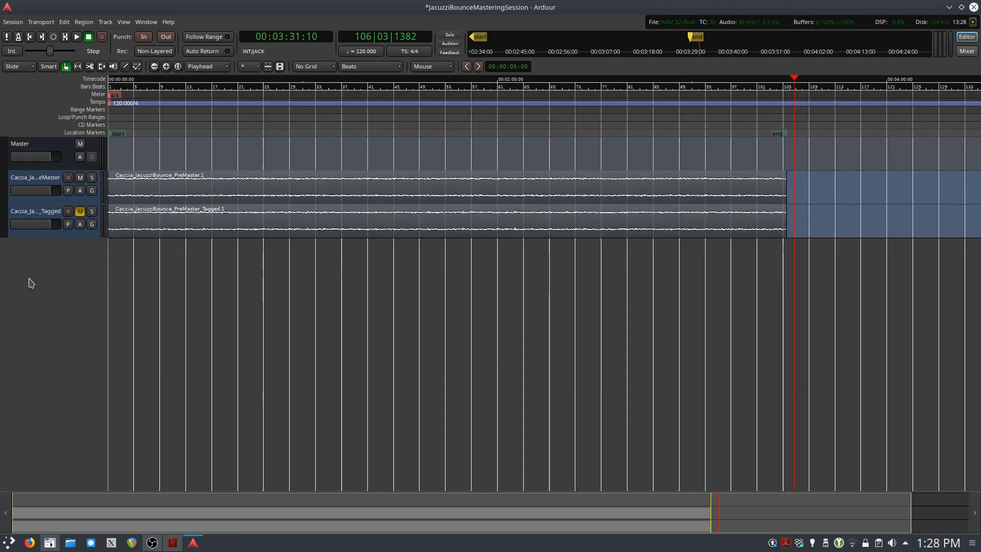
Remove both JacuzziBounce pre-master tracks, untagged and tagged, from the session, leaving only the Master bus.
left_click(51, 184)
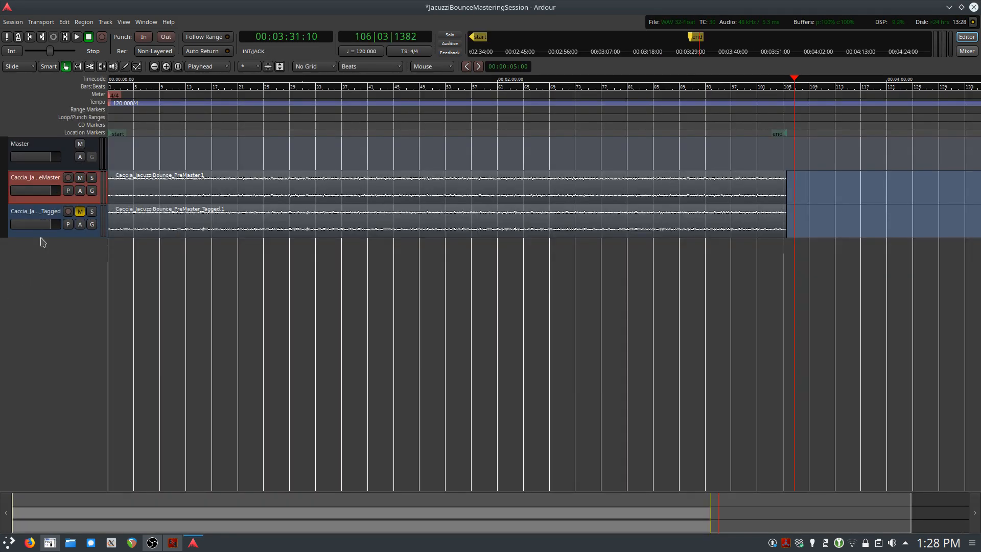
left_click(45, 214, "ctrl")
right_click(45, 213)
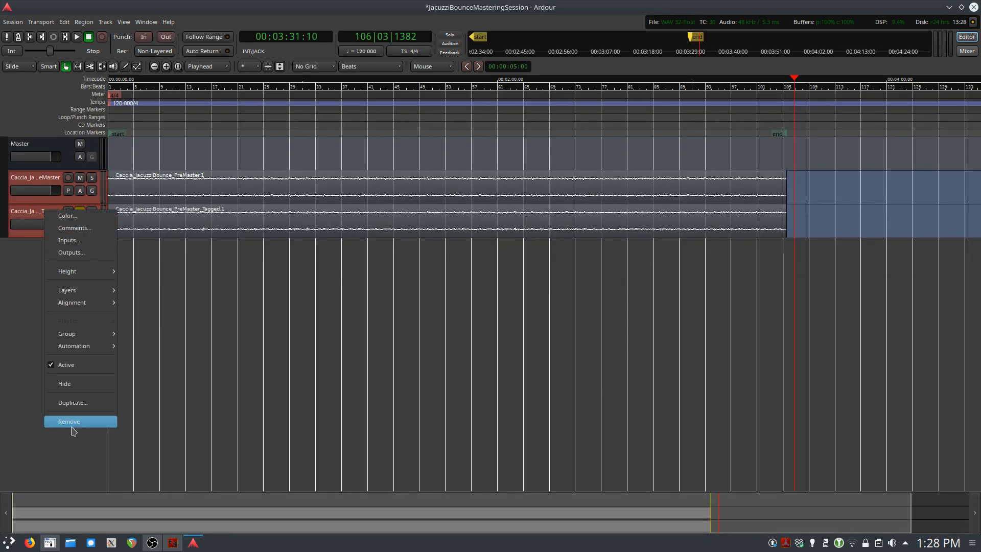
left_click(72, 425)
left_click(572, 308)
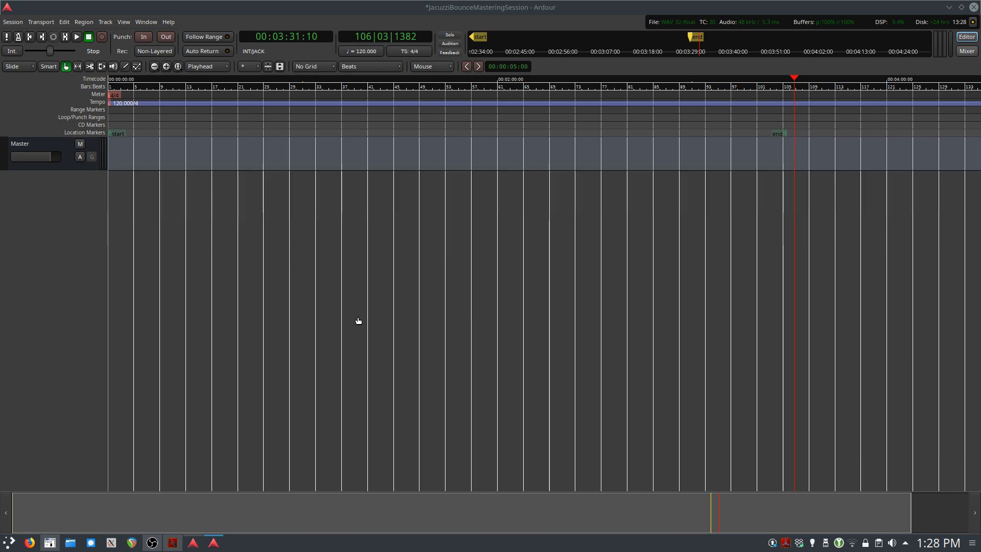
Start saving the session under a new name and choose the PlanetaryCoreMaster folder as its parent directory.
left_click(3, 22)
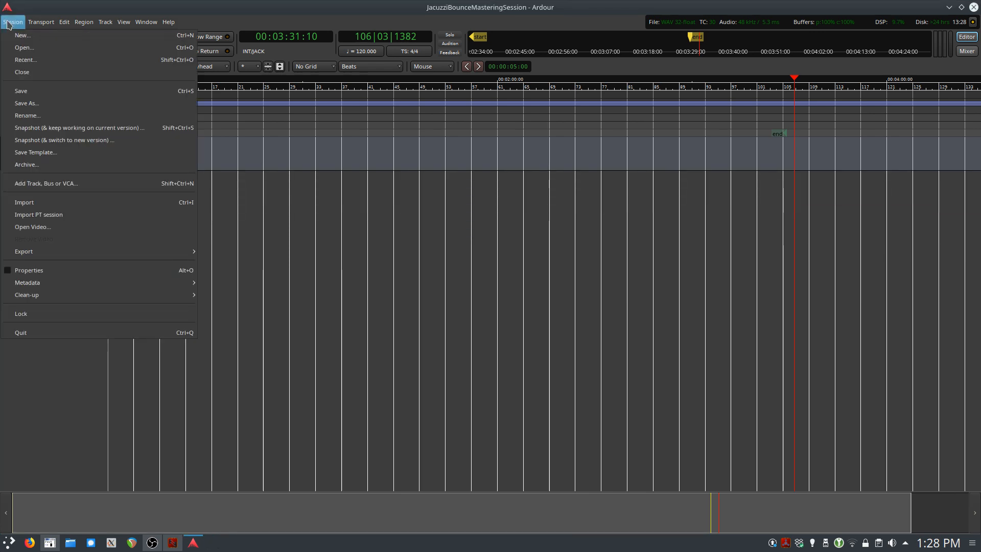
left_click(37, 103)
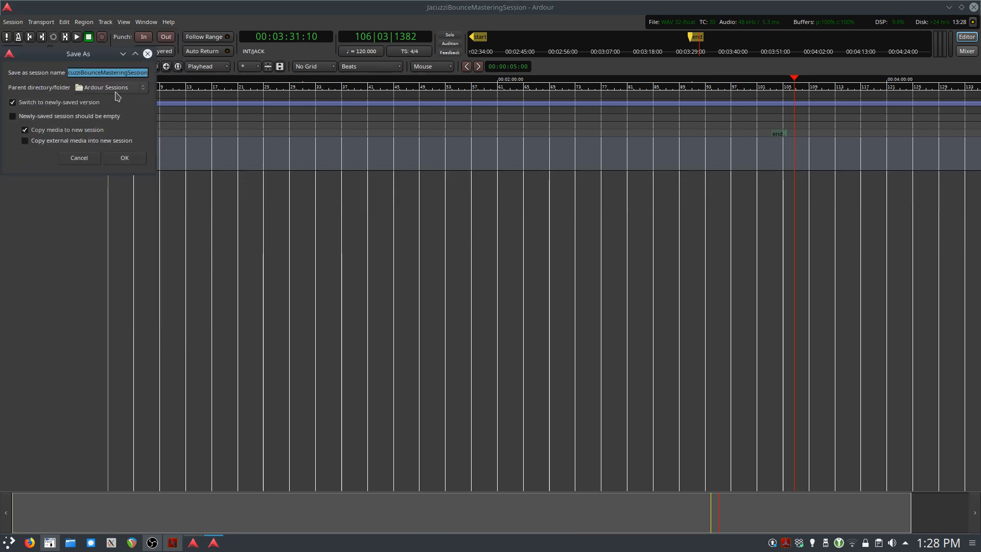
left_click(132, 72)
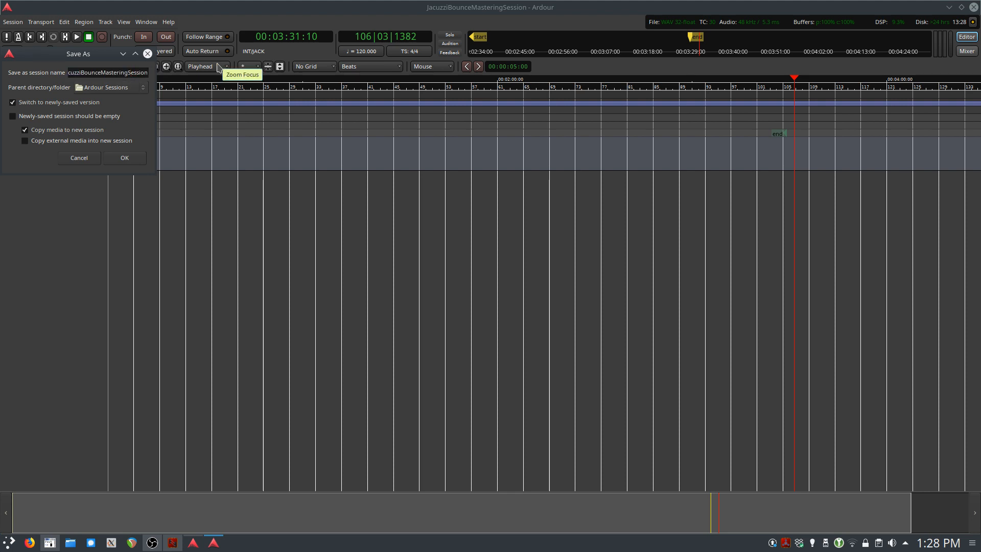
left_click(137, 87)
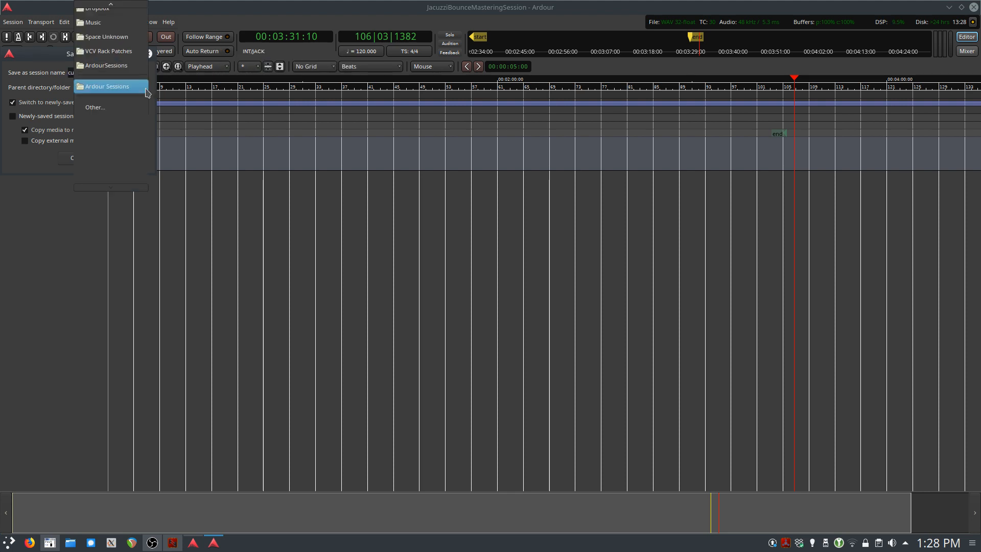
left_click(123, 111)
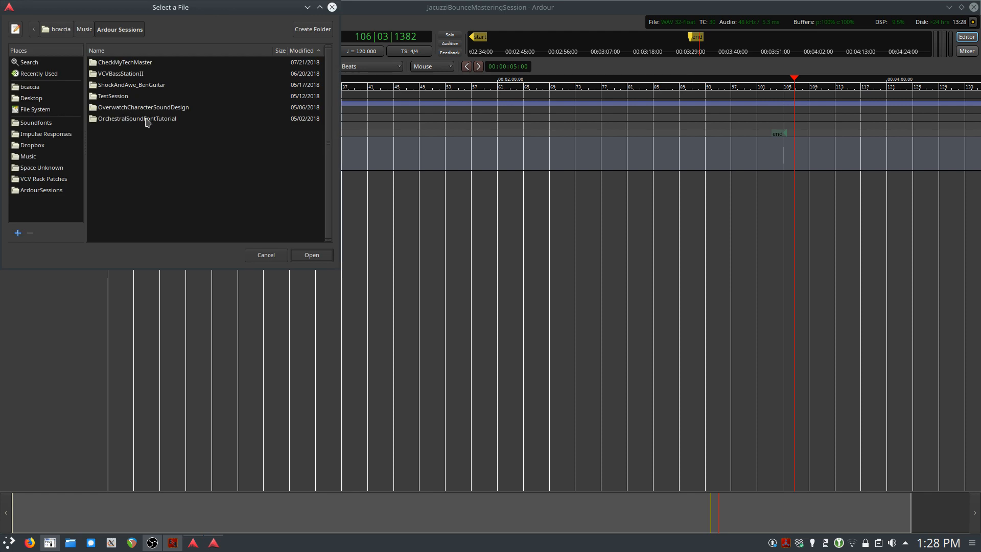
left_click(85, 31)
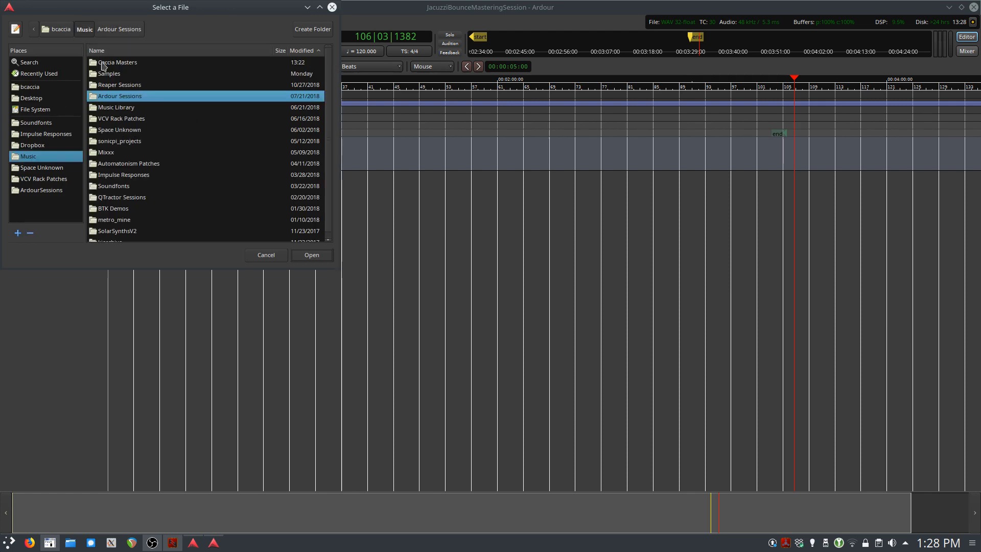
double_click(127, 63)
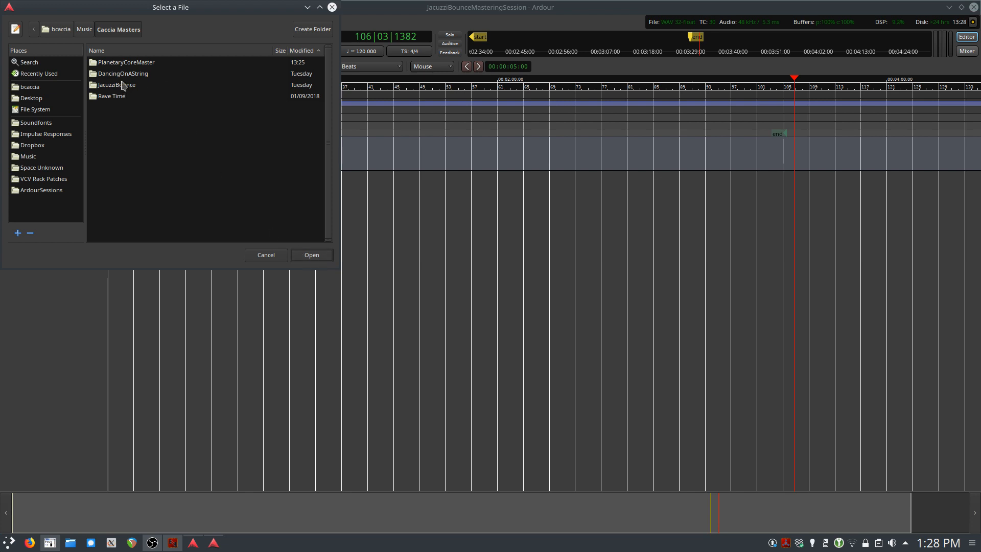
double_click(139, 64)
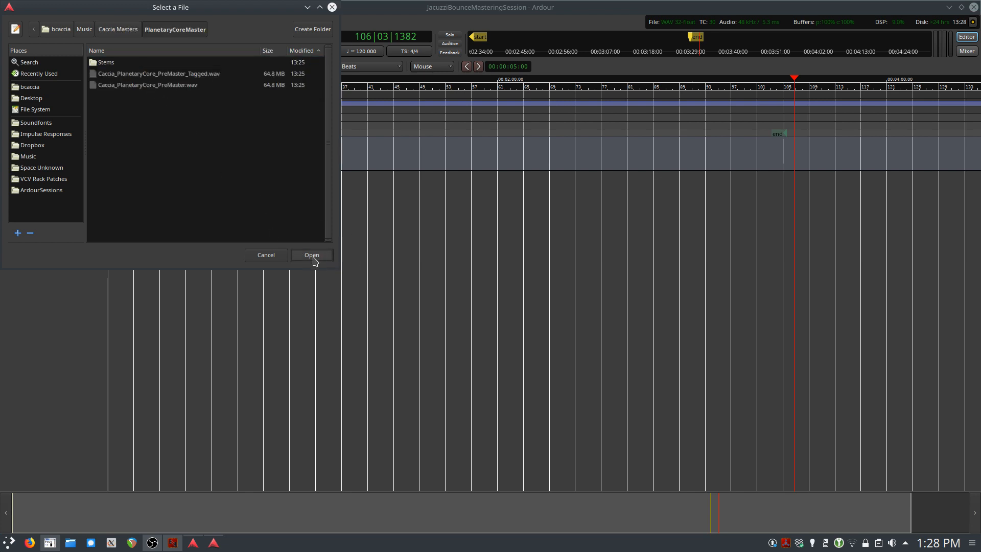
left_click(314, 254)
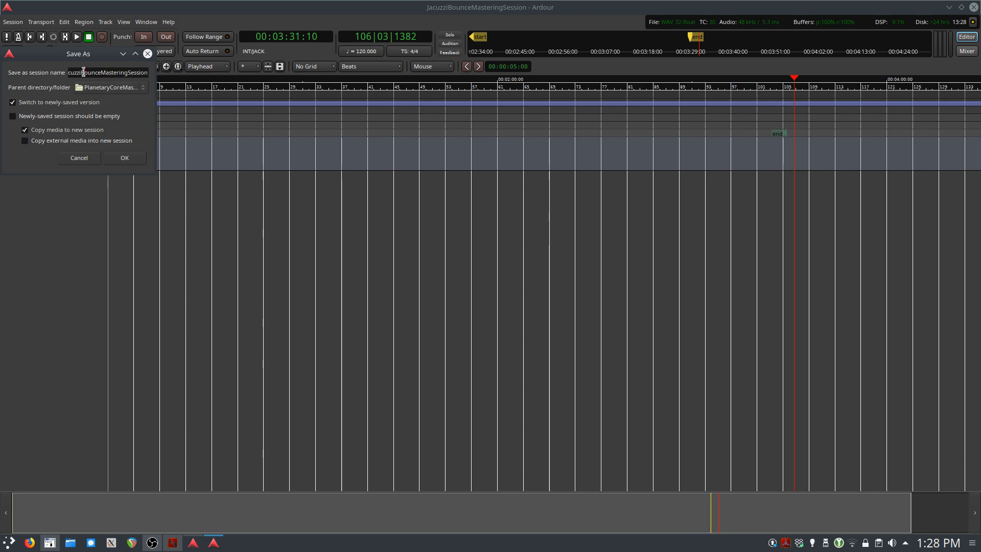
Name the new session PlanetaryCoreMasteringSession, turn off copying media to it, and save.
left_click_drag(103, 72, 1, 72)
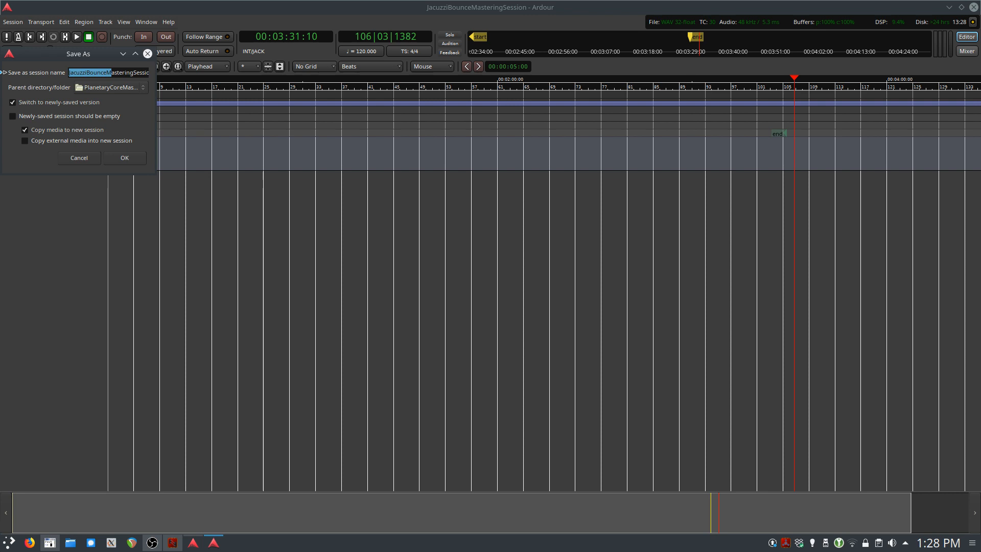
type("PlanetaryCoreM")
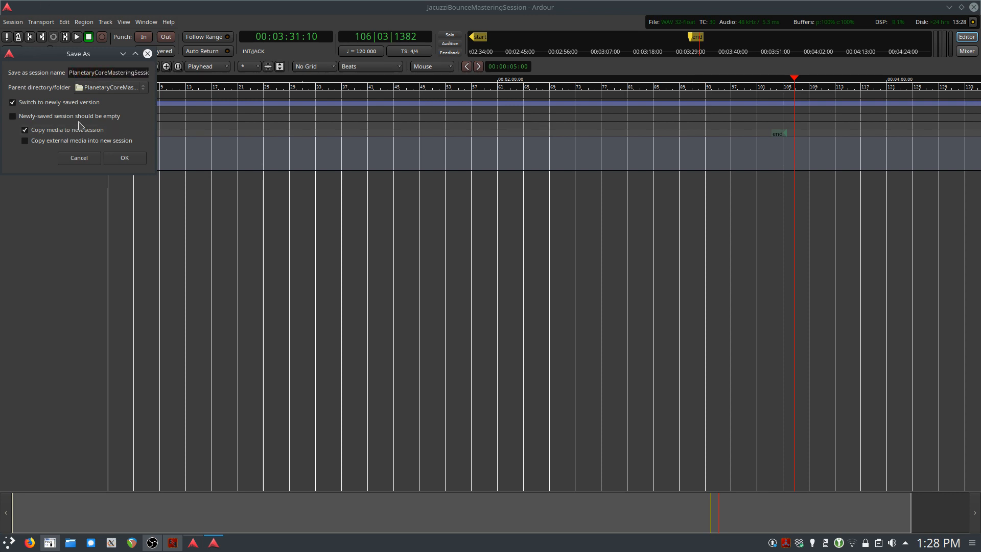
left_click(42, 133)
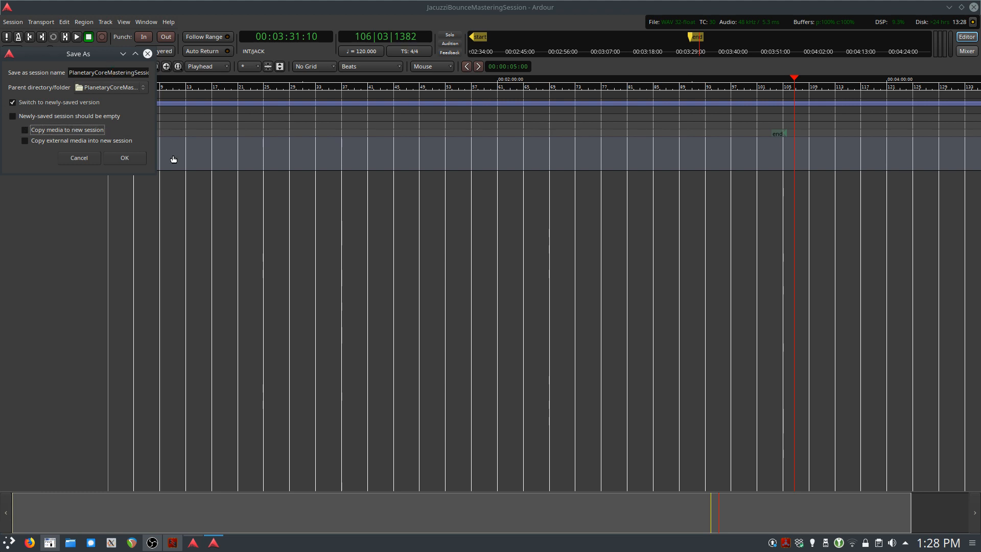
left_click(126, 158)
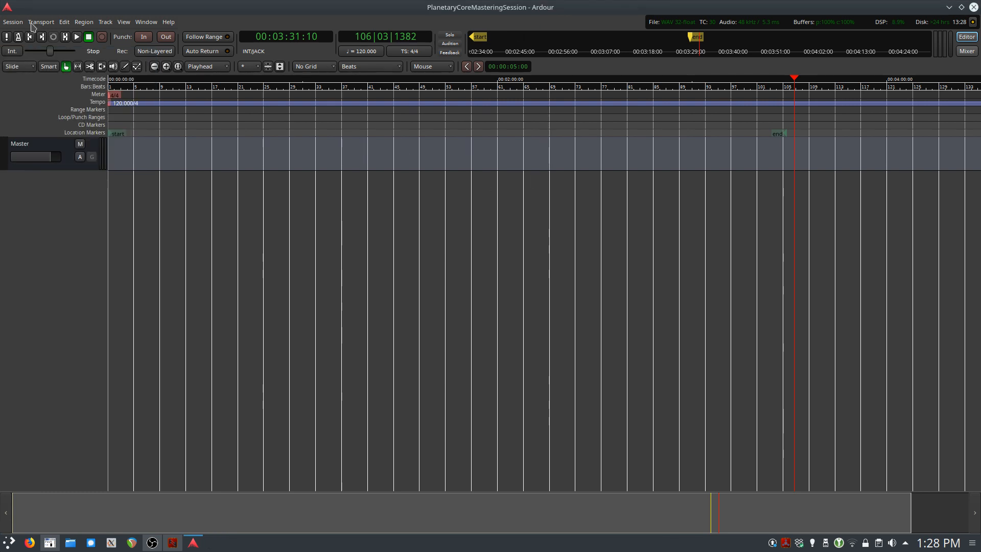
Flush the session's wastebasket and dismiss the clean-up report.
left_click(15, 23)
mouse_move(71, 301)
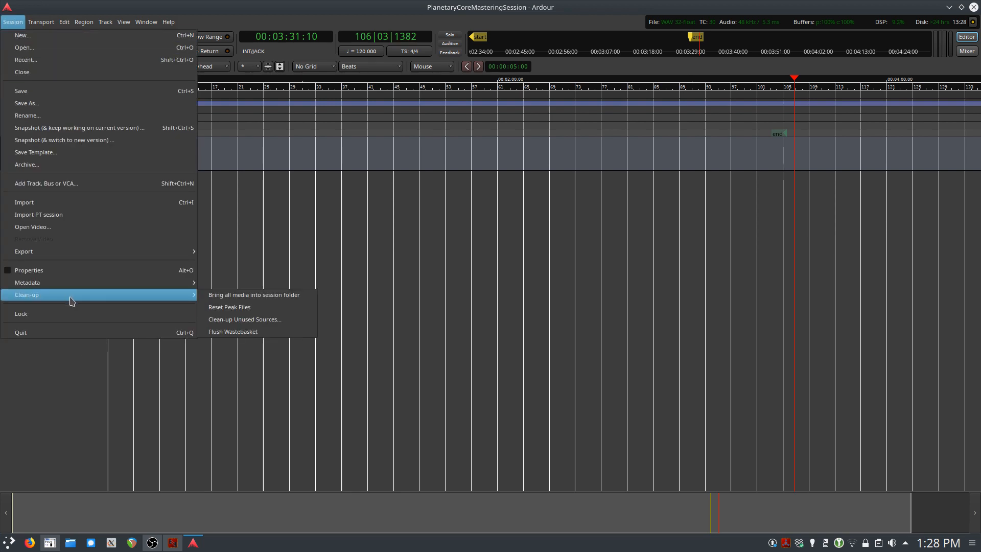
left_click(255, 335)
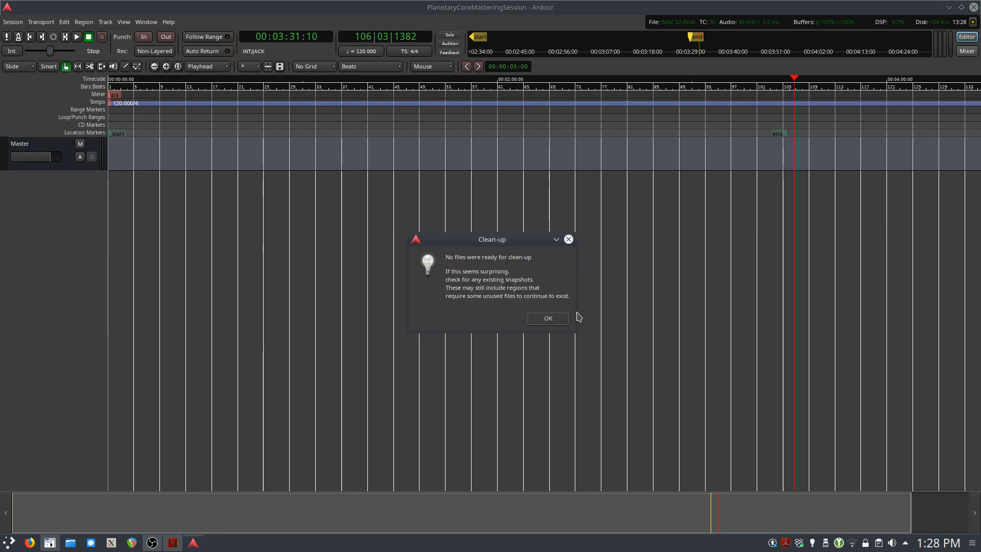
left_click(549, 321)
Clean up the session's unused sources, deleting all unused playlists, and dismiss the report.
left_click(13, 22)
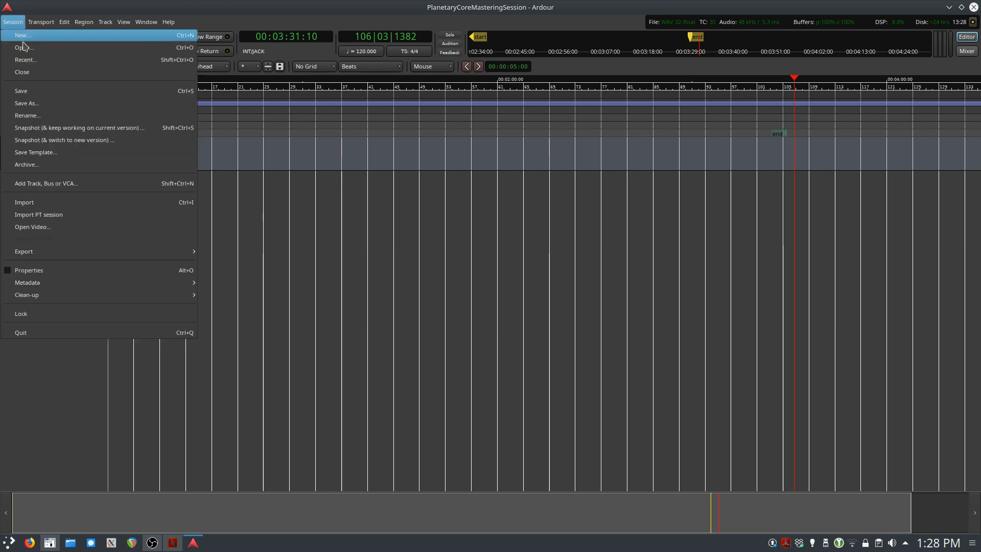
mouse_move(36, 295)
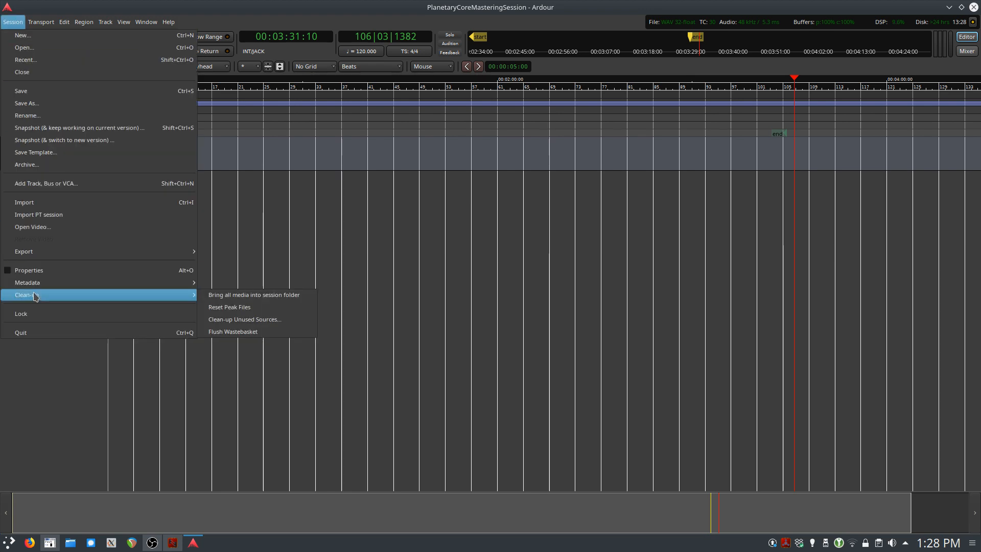
left_click(256, 319)
left_click(327, 360)
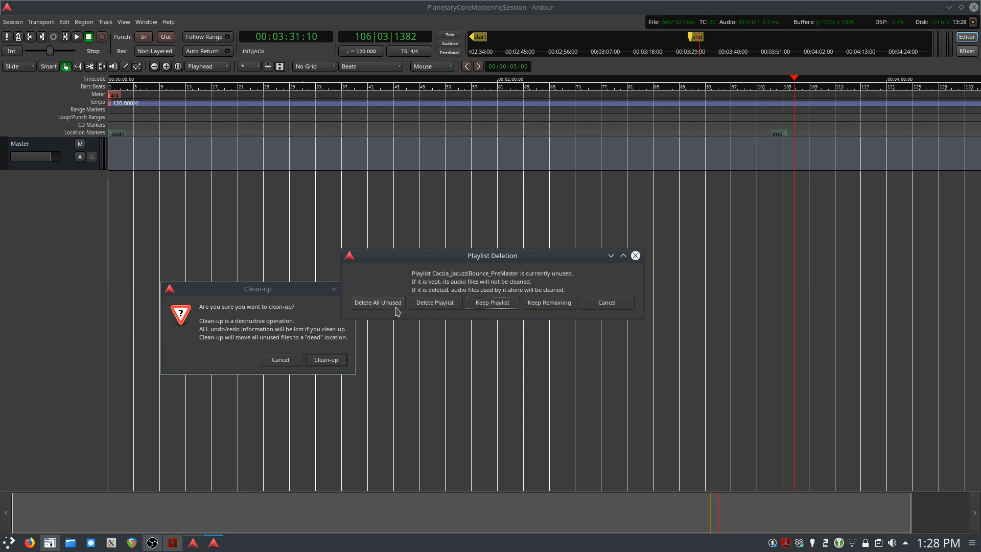
left_click(394, 309)
left_click(552, 319)
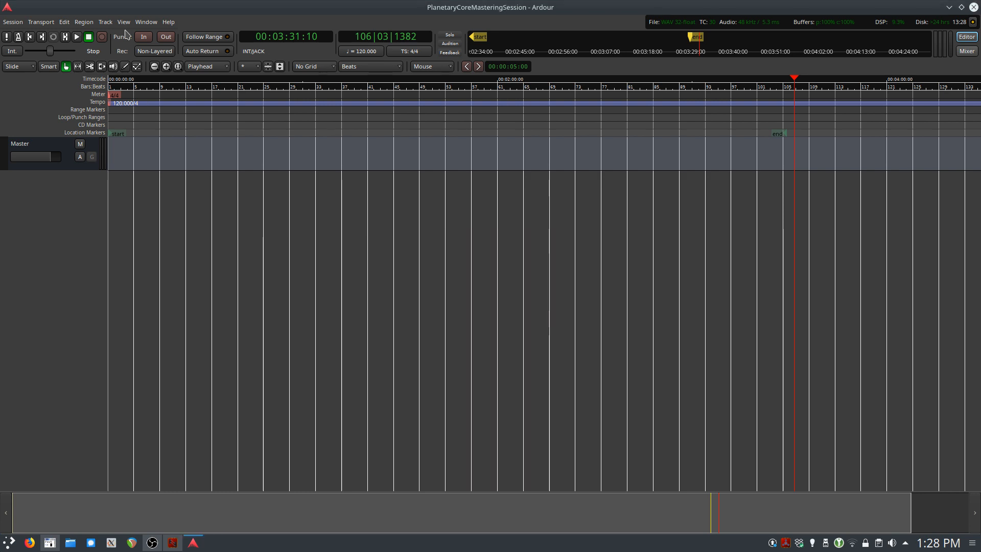
left_click(12, 22)
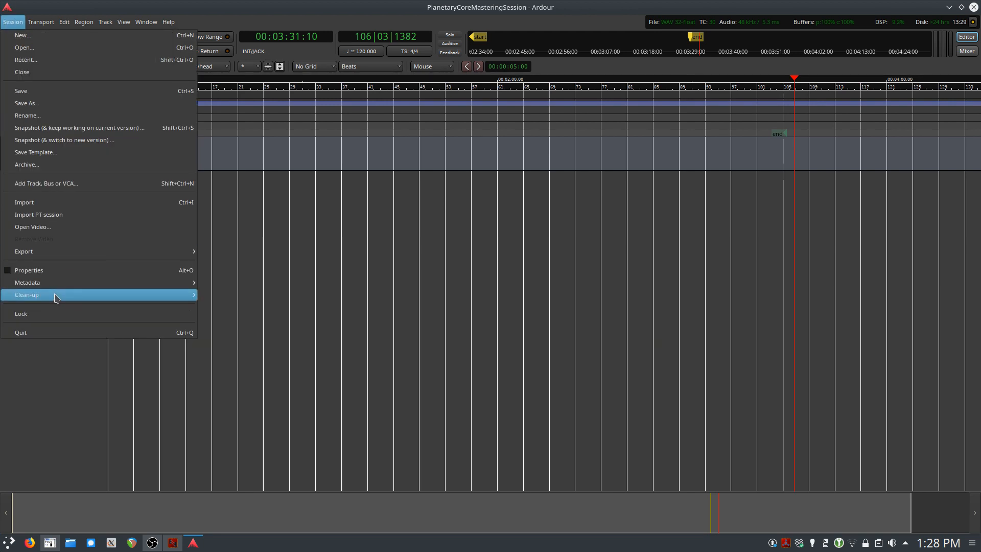
mouse_move(55, 294)
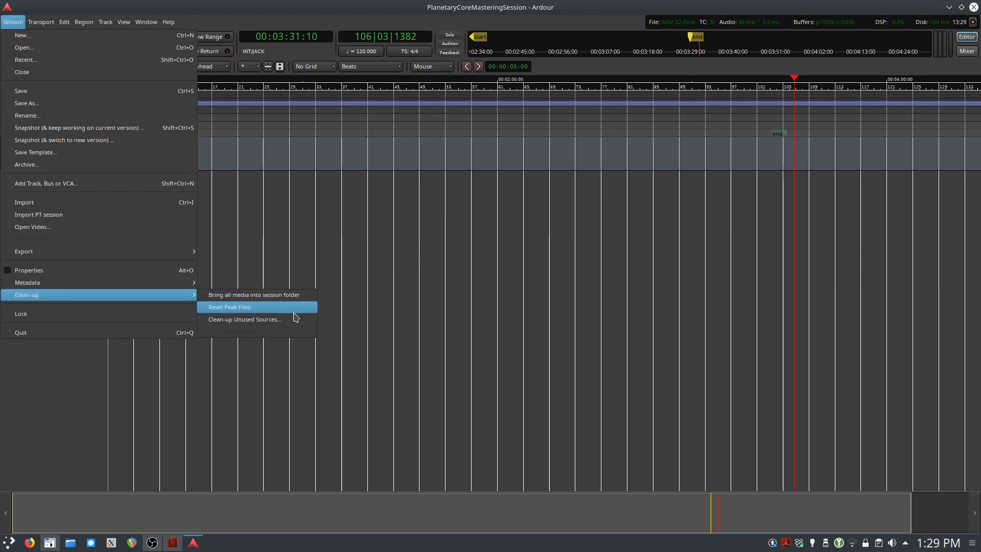
left_click(76, 390)
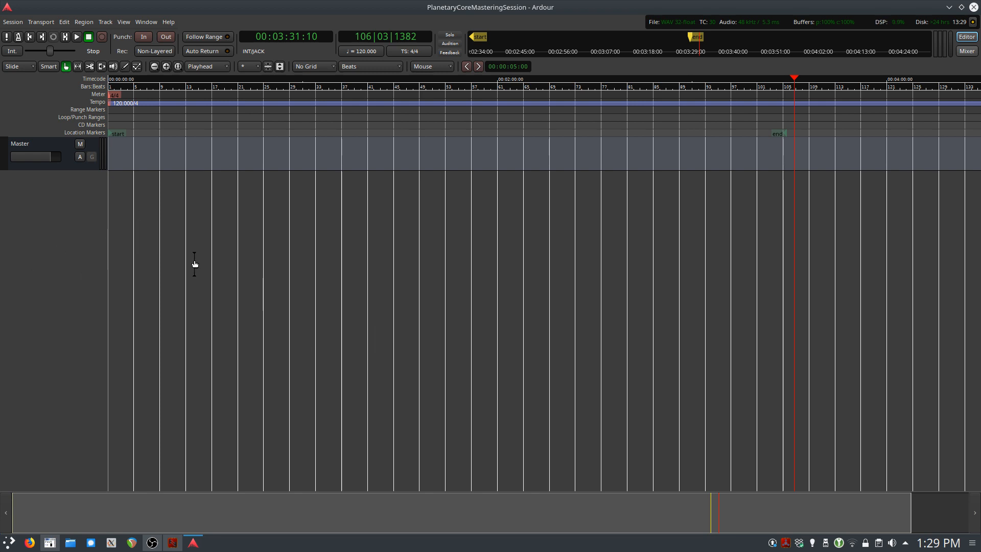
Examine the Master bus plugin chain in the mixer, including the Calf Saturator settings, and return to the editor.
left_click(964, 51)
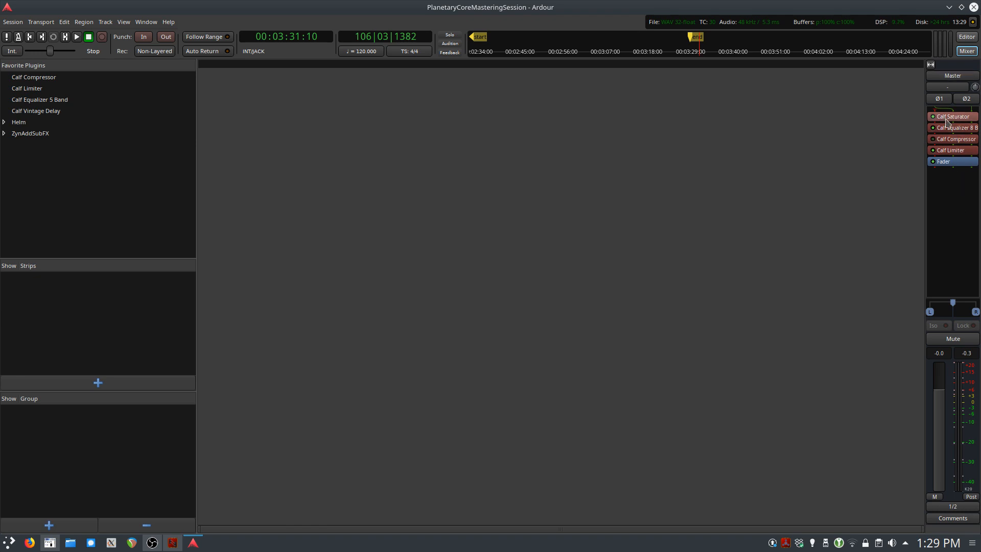
double_click(947, 122)
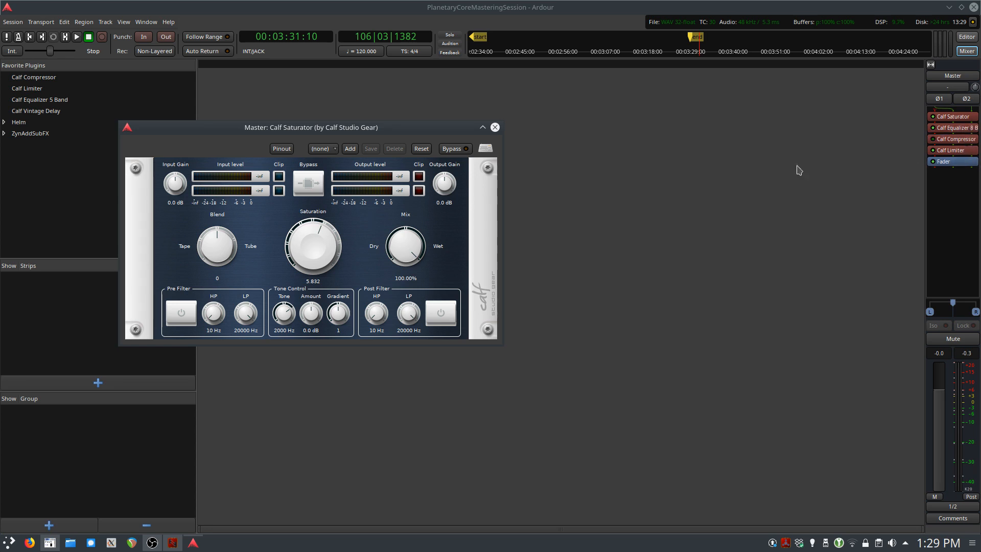
left_click(495, 127)
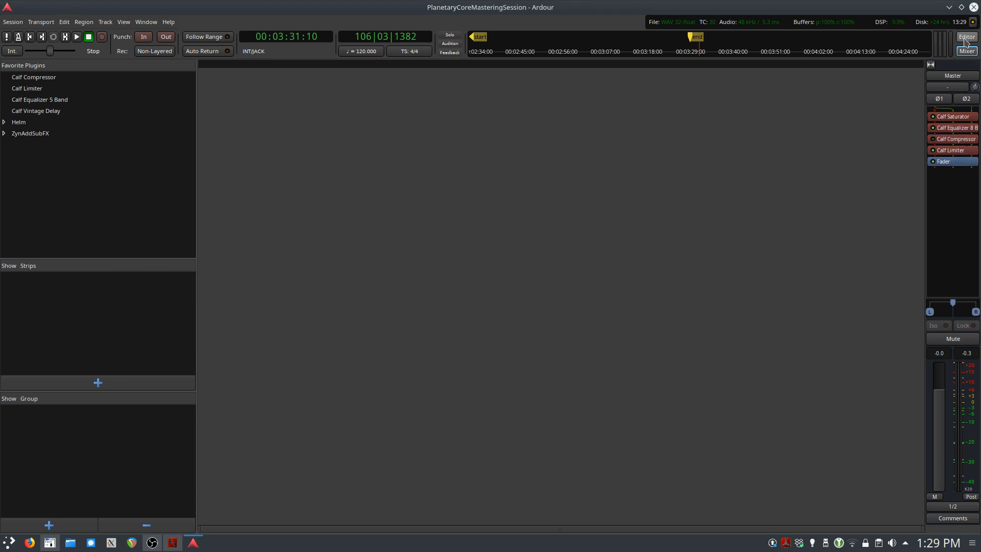
left_click(966, 37)
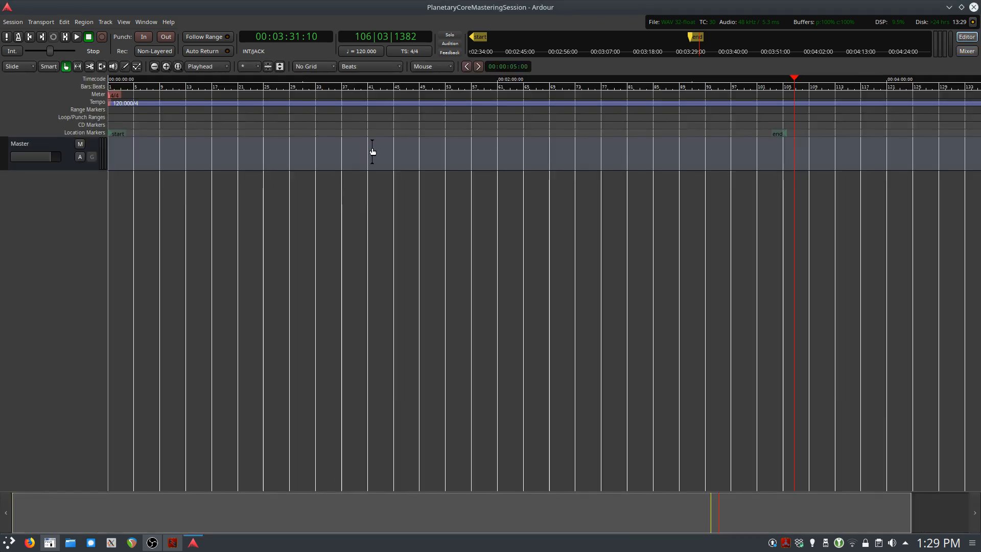
Start importing media and select both pre-master WAV files, tagged and untagged, in the PlanetaryCoreMaster folder, stopping the preview.
left_click(12, 22)
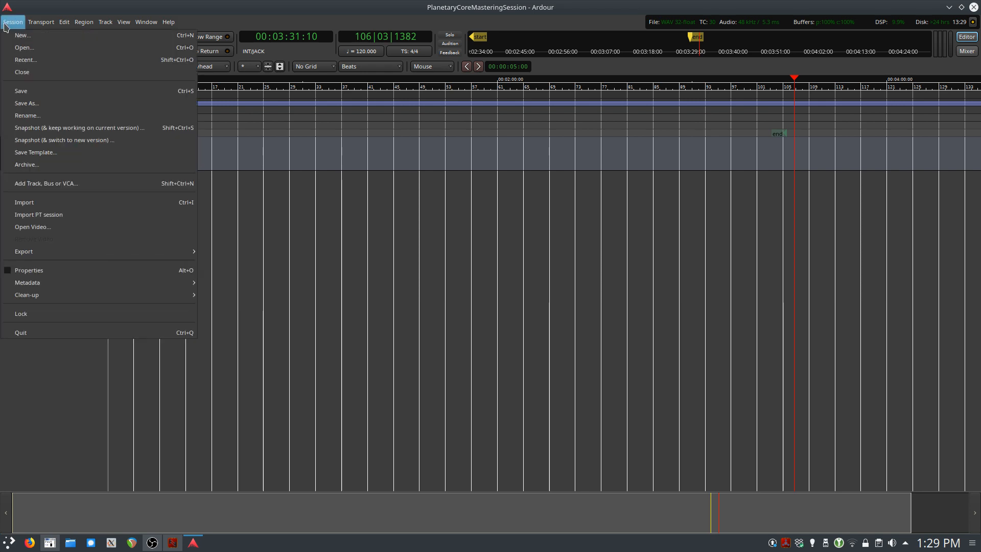
left_click(66, 205)
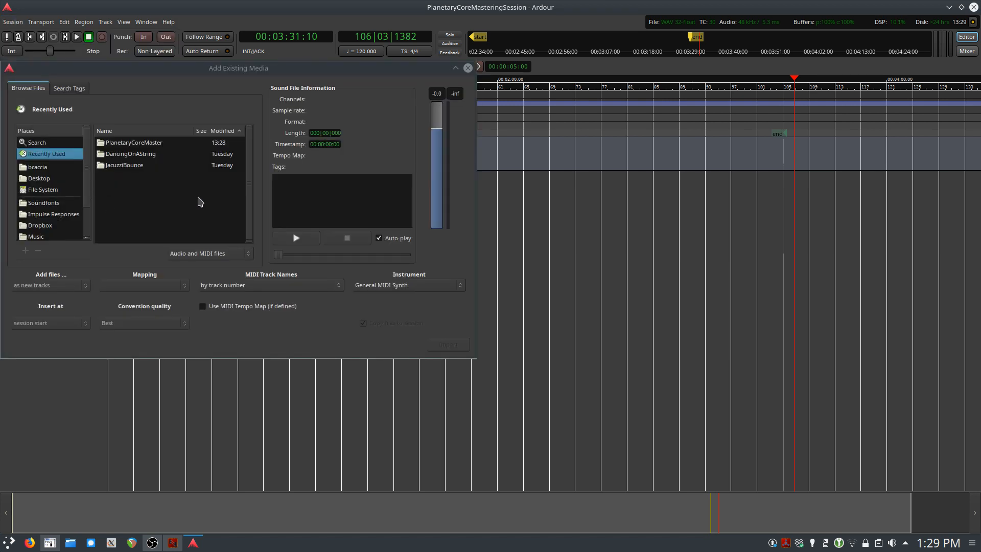
scroll(60, 207, "down", 1)
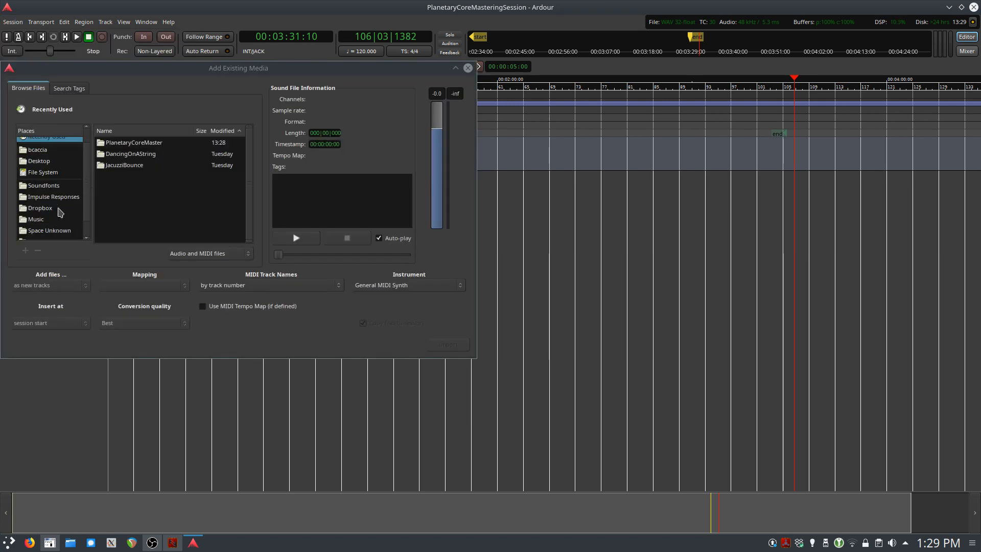
left_click(59, 219)
double_click(131, 143)
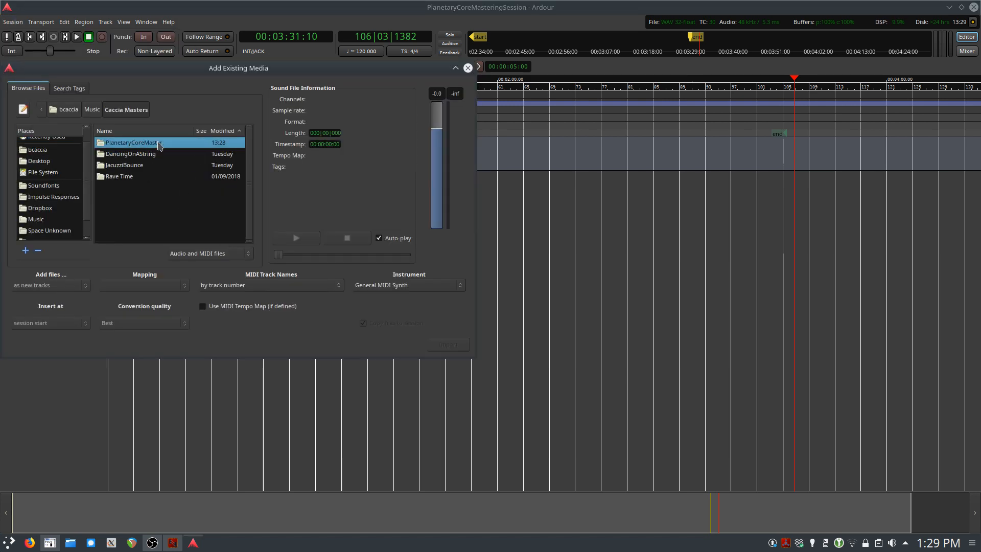
double_click(154, 144)
left_click(161, 166)
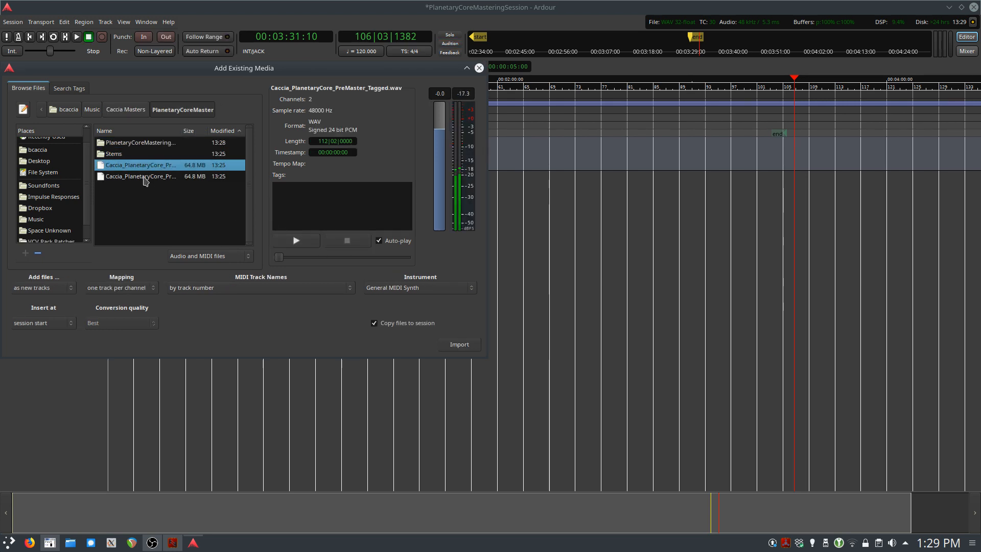
left_click(144, 176, "shift")
left_click(351, 241)
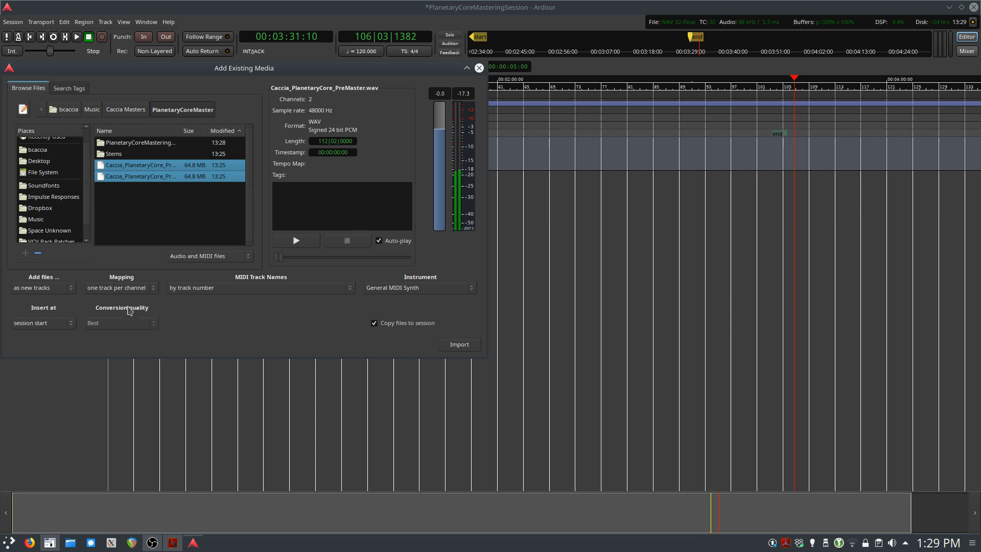
Map the import to one track per file, turn off copying files to the session, and import both pre-masters.
left_click(114, 287)
left_click(134, 296)
left_click(437, 324)
left_click(460, 346)
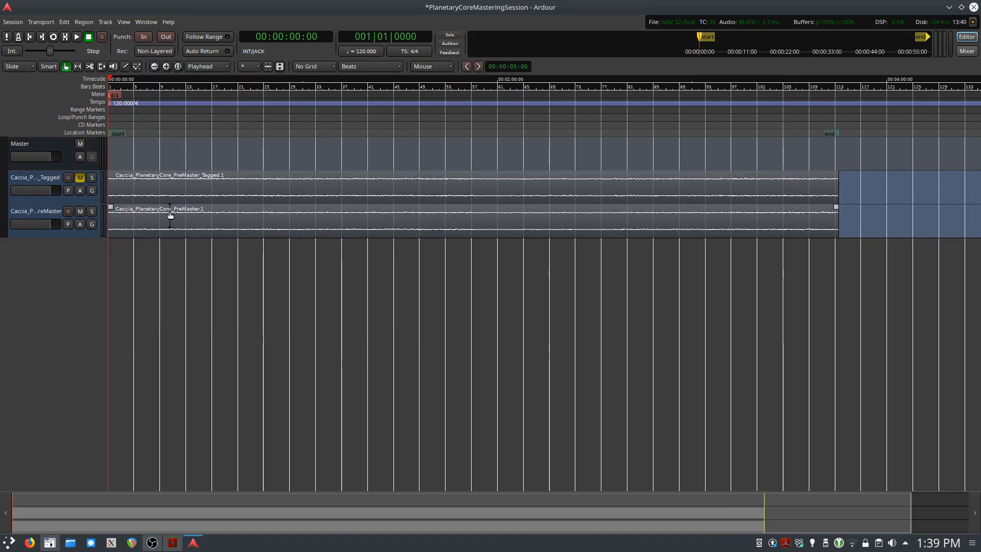
Check the imported pre-master tracks in the mixer and play a few seconds from the session start.
left_click(966, 51)
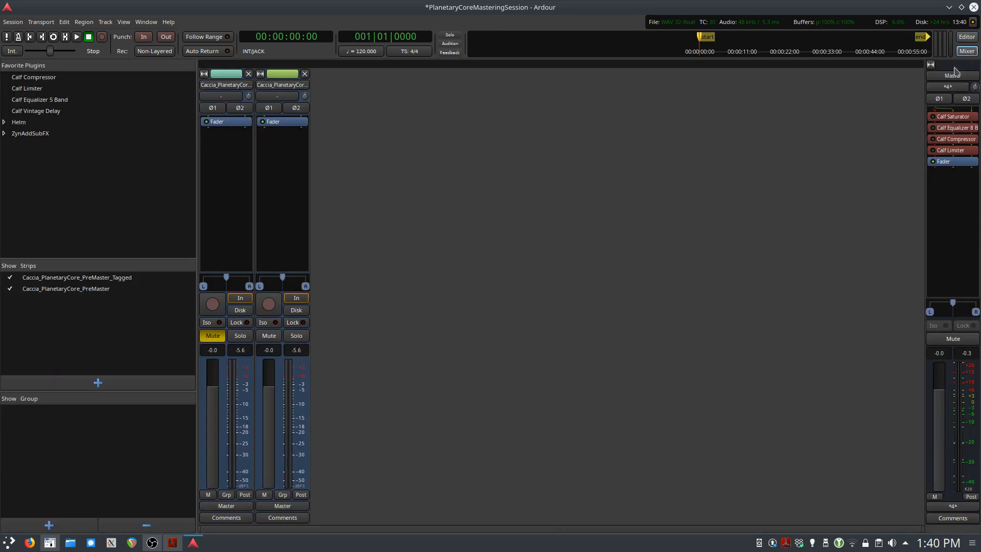
left_click(967, 37)
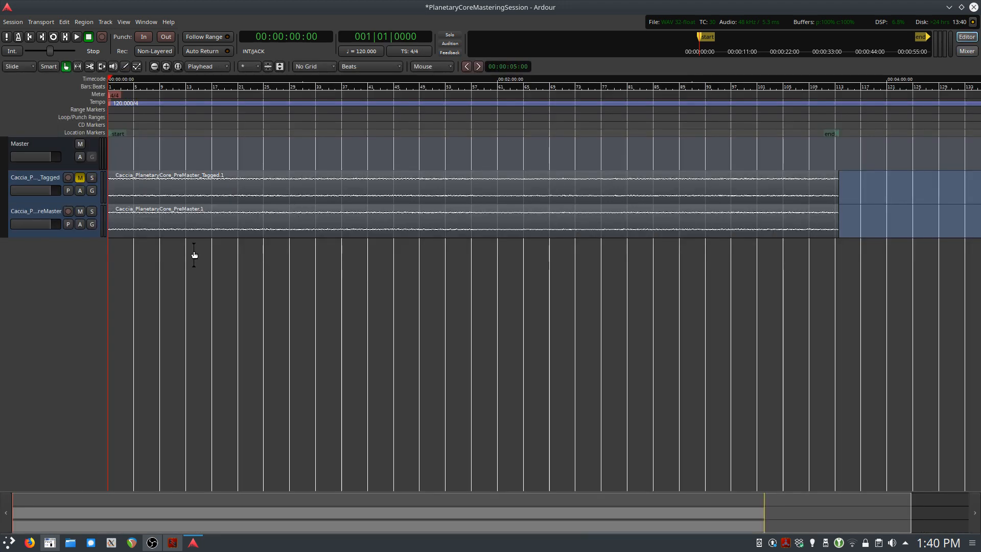
key("space")
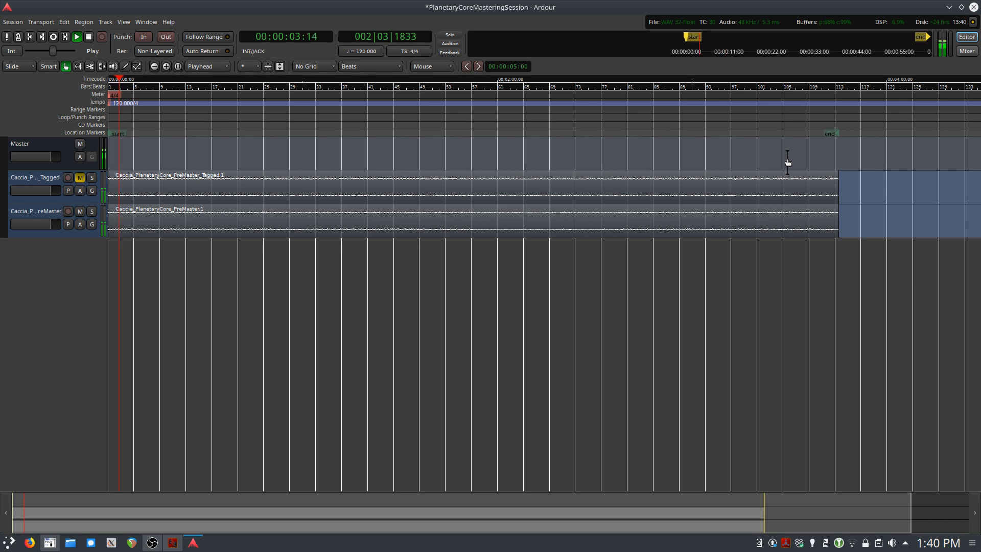
key("space")
Activate the Calf Saturator on the Master bus, open its settings window and start playback.
left_click(967, 51)
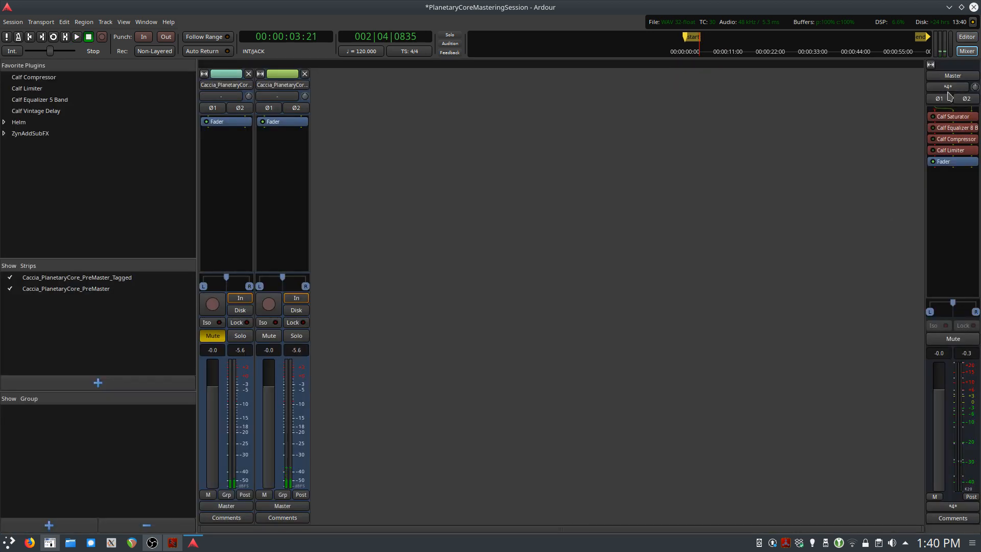
double_click(936, 118)
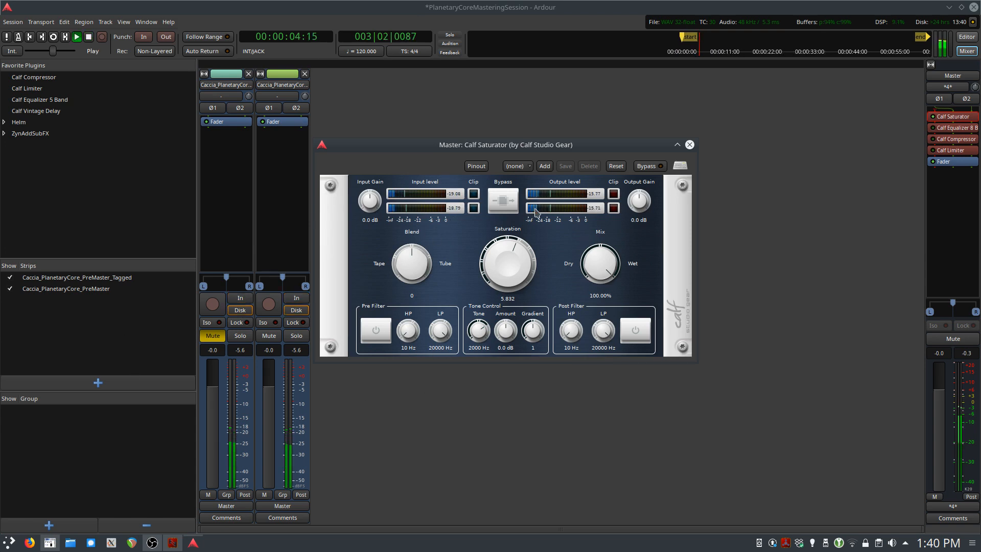
key("space")
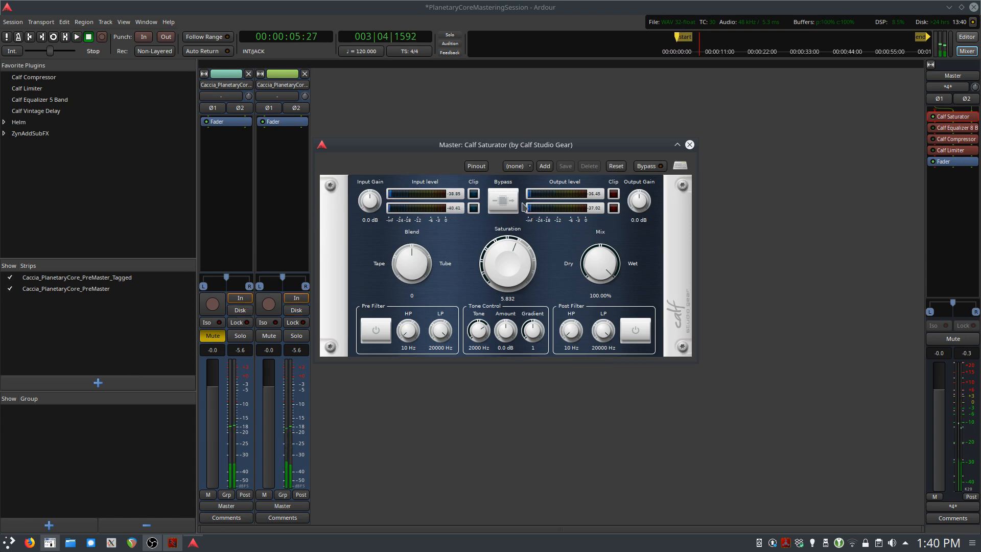
key("space")
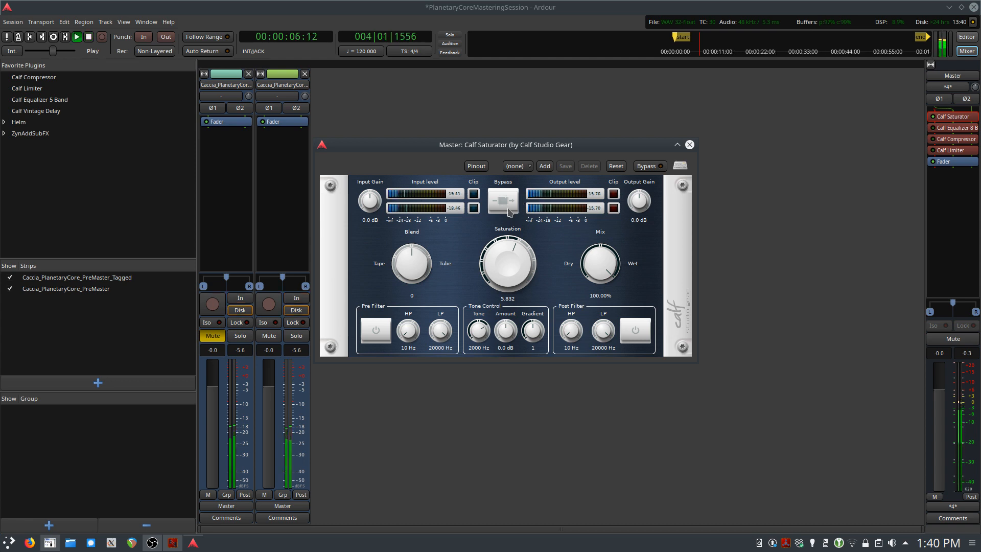
Compare the playback with the Calf Saturator bypassed and engaged, stop, and close its window.
left_click(506, 201)
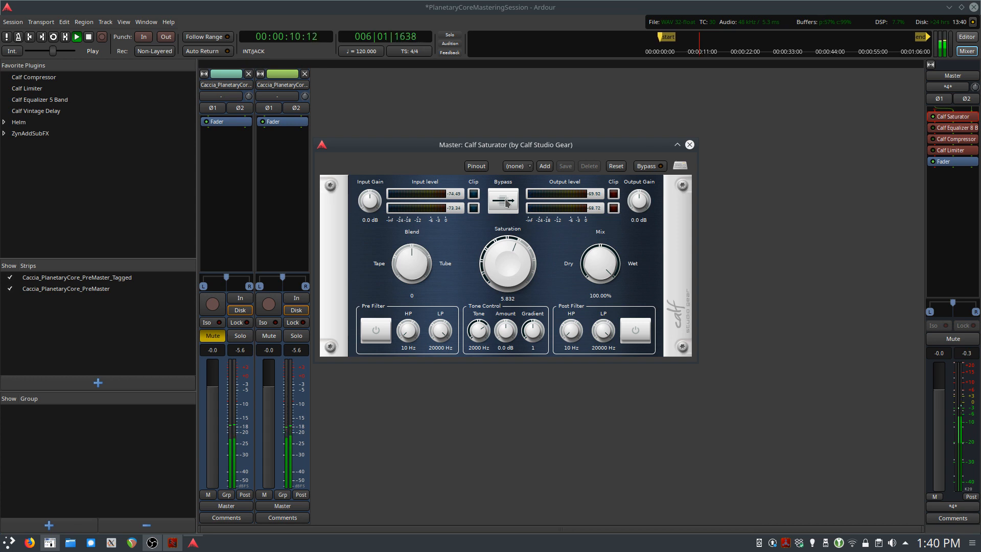
left_click(507, 202)
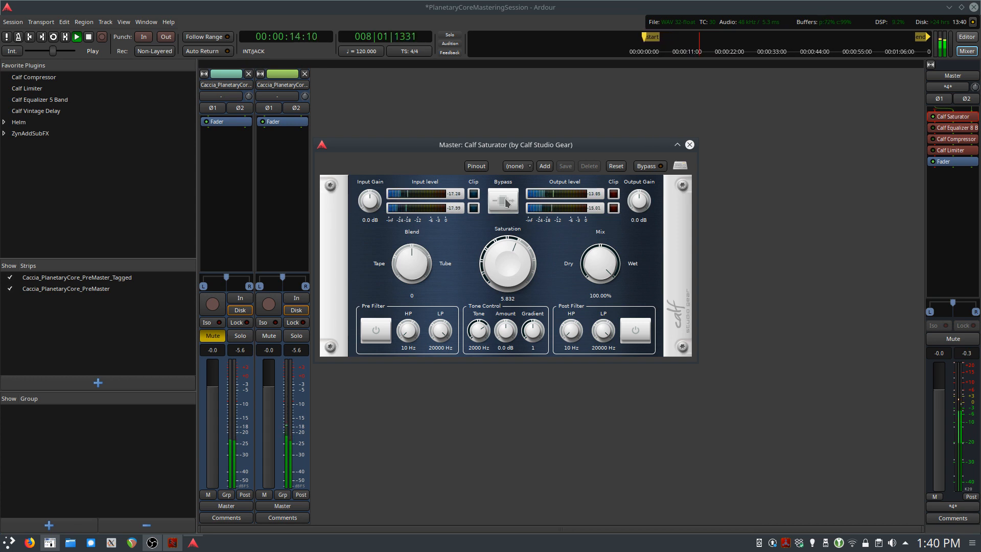
left_click(506, 202)
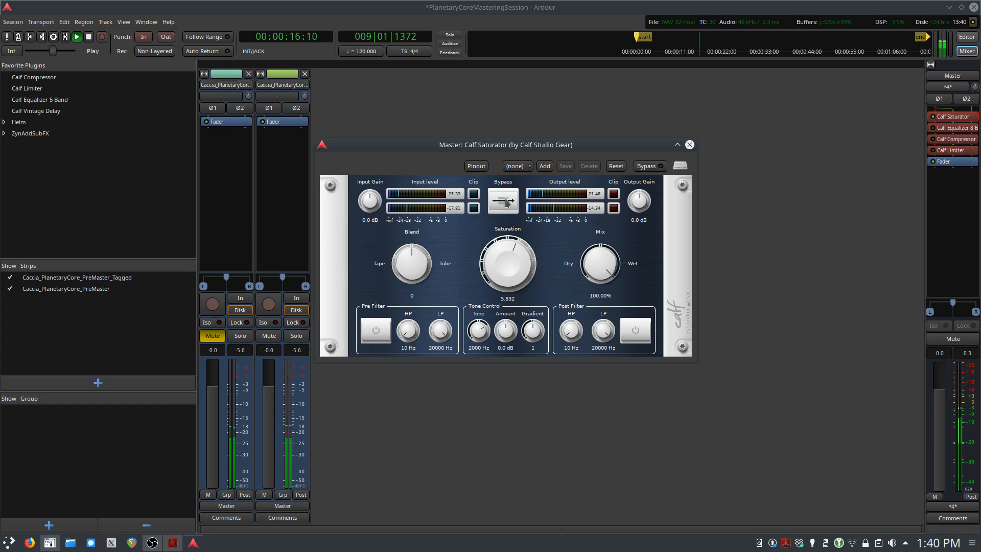
left_click(506, 202)
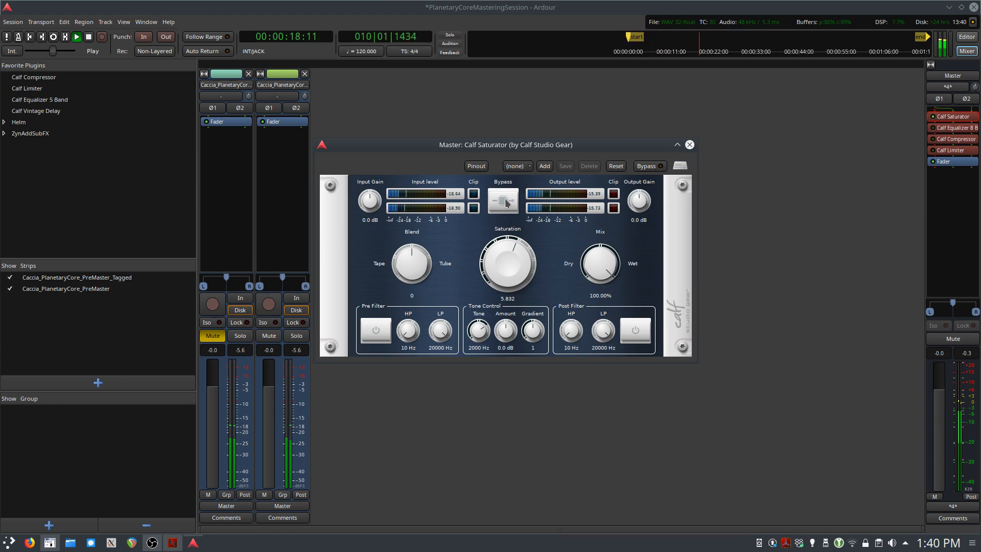
key("space")
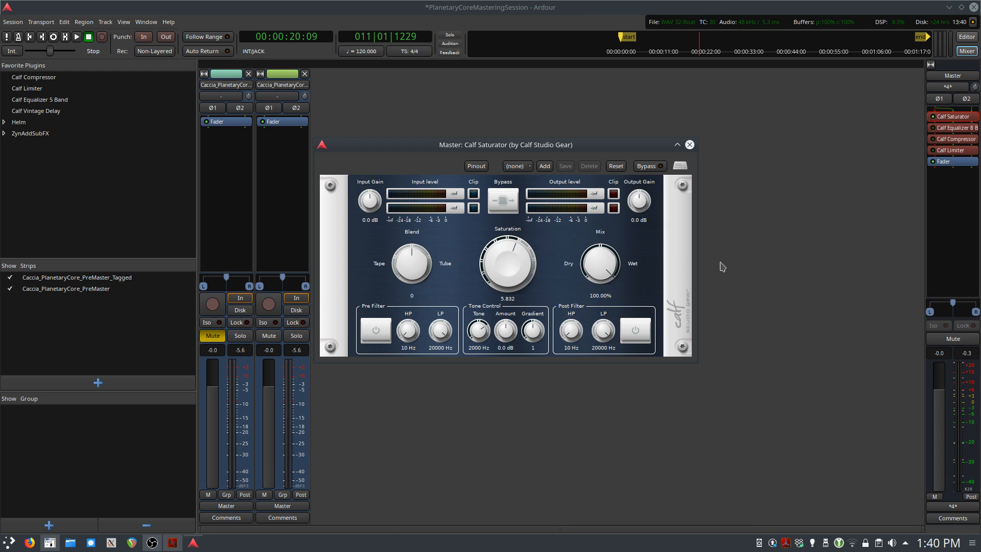
left_click(690, 145)
Audition the pre-master in the editor from about 1:04 and from about 1:24.
left_click(967, 37)
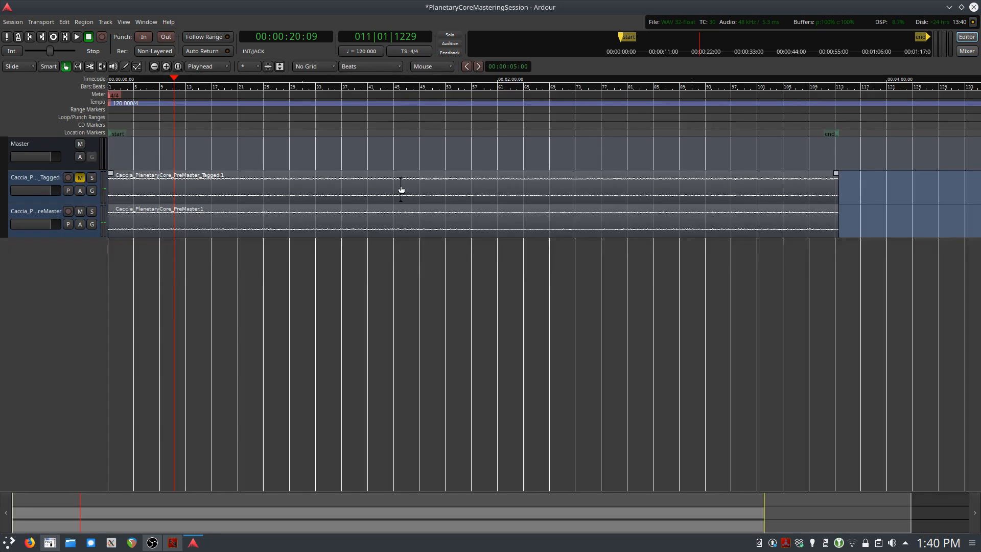
left_click(317, 95)
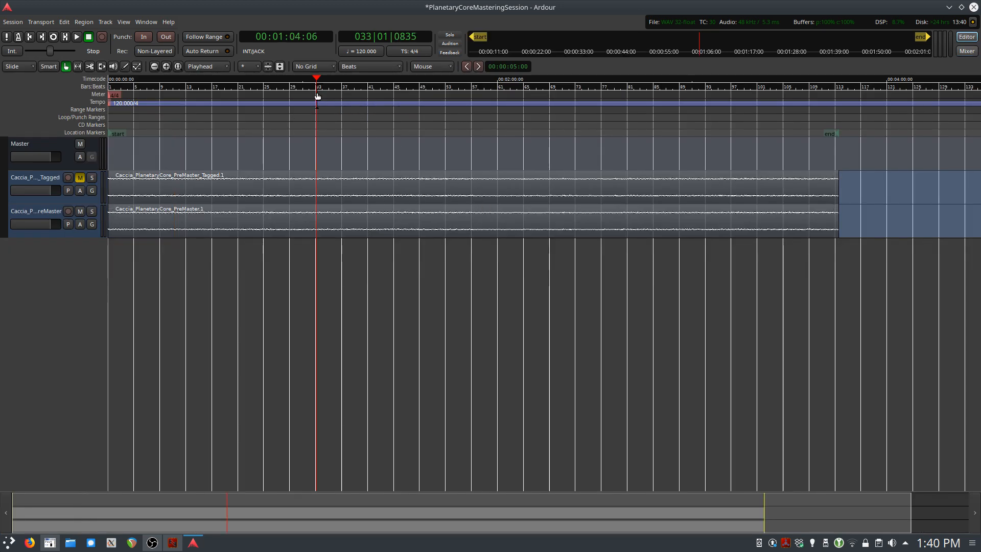
key("space")
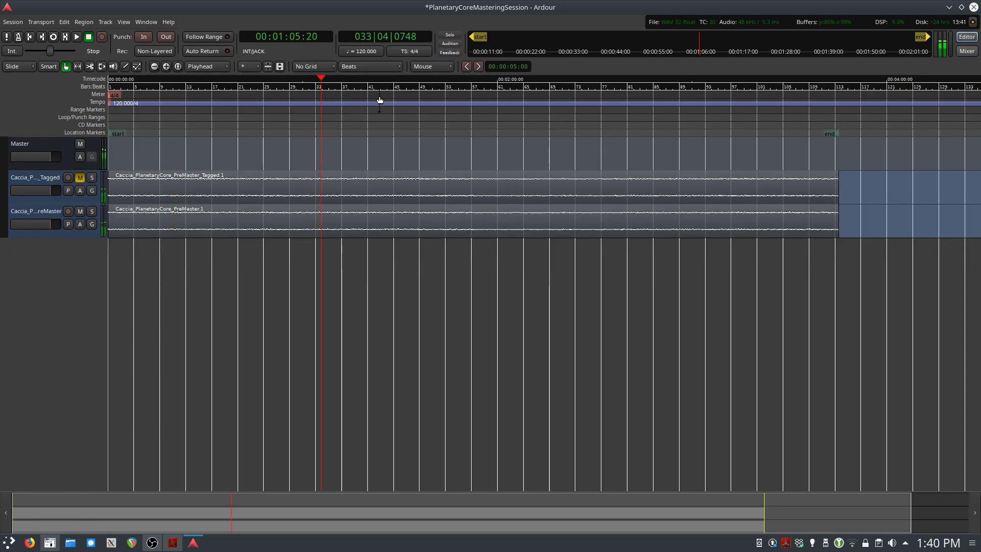
left_click(379, 95)
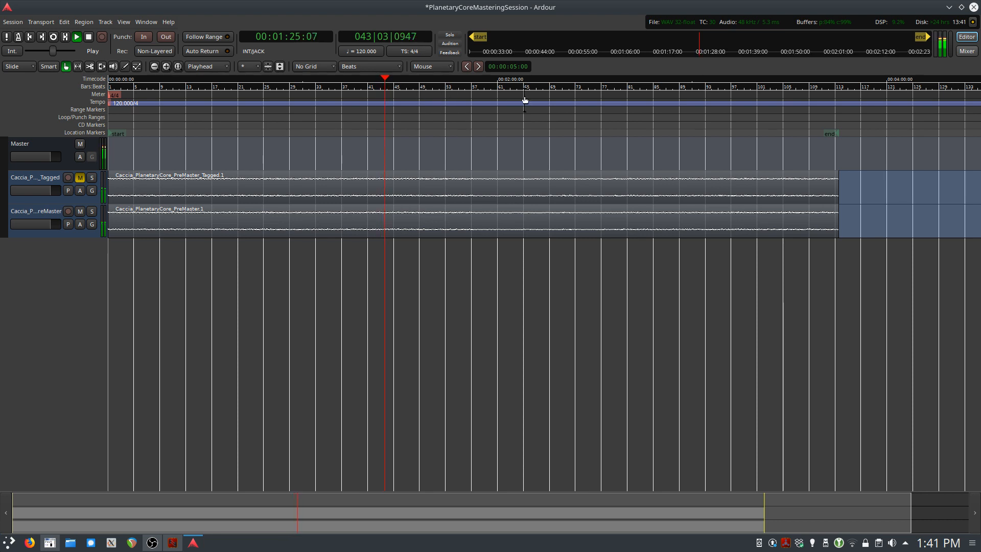
key("space")
Activate the Calf Equalizer 8 Band on the Master bus and open its settings window.
left_click(966, 51)
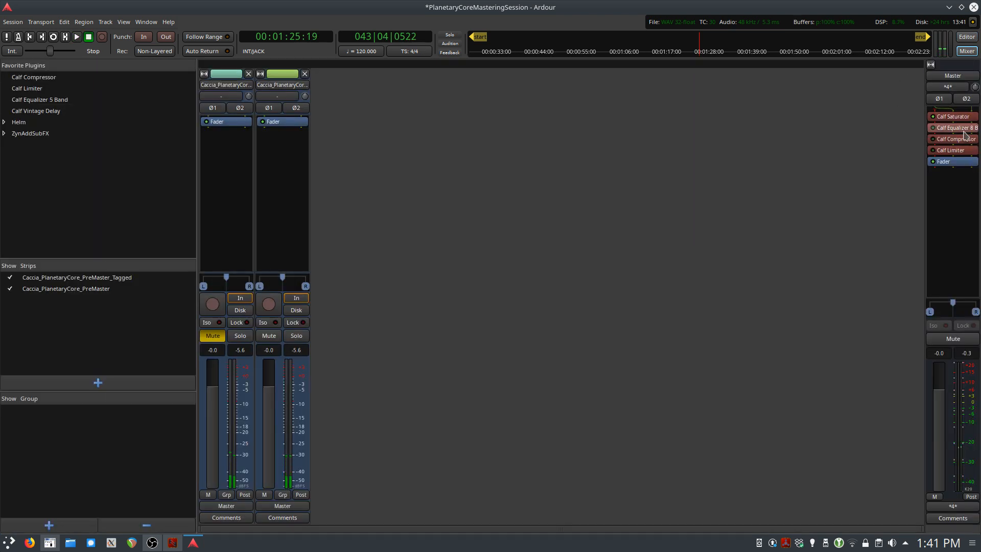
double_click(957, 131)
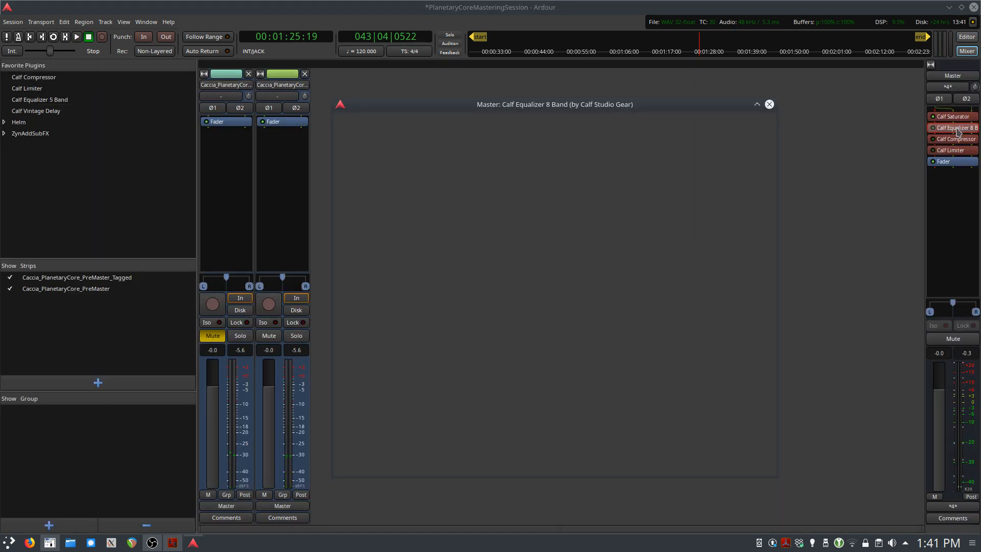
left_click(937, 133)
double_click(936, 132)
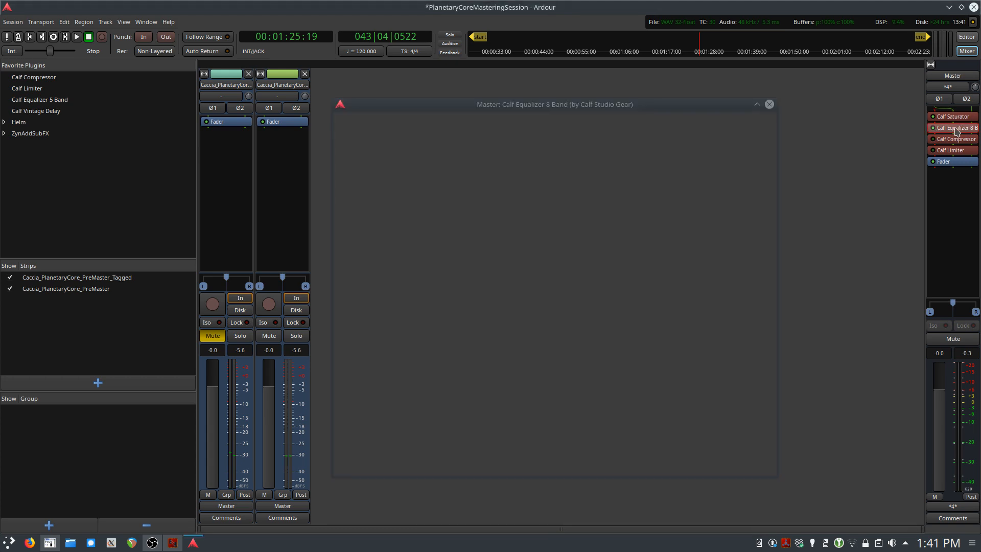
left_click_drag(518, 110, 469, 103)
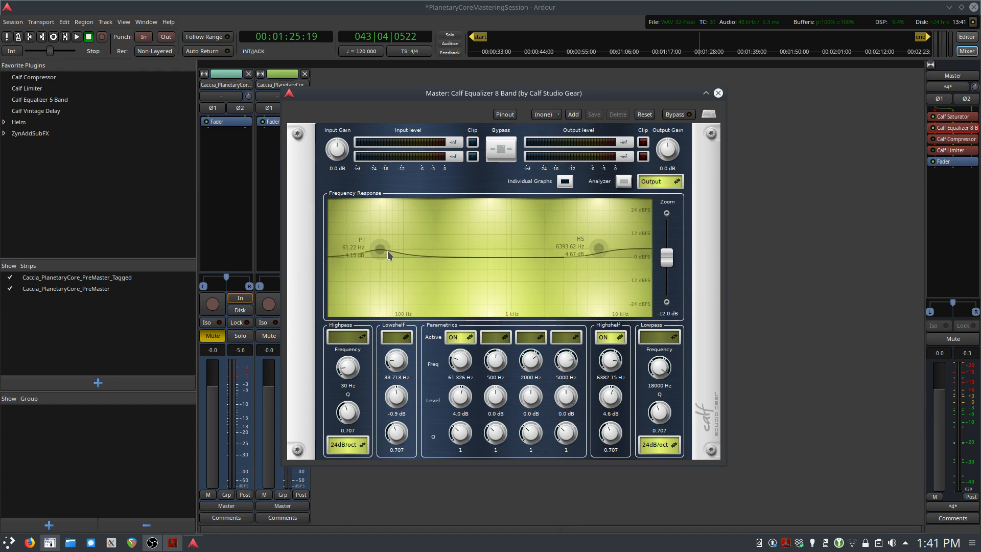
Compare the playback with the Calf Equalizer 8 Band bypassed and engaged, stop, and close its window.
key("space")
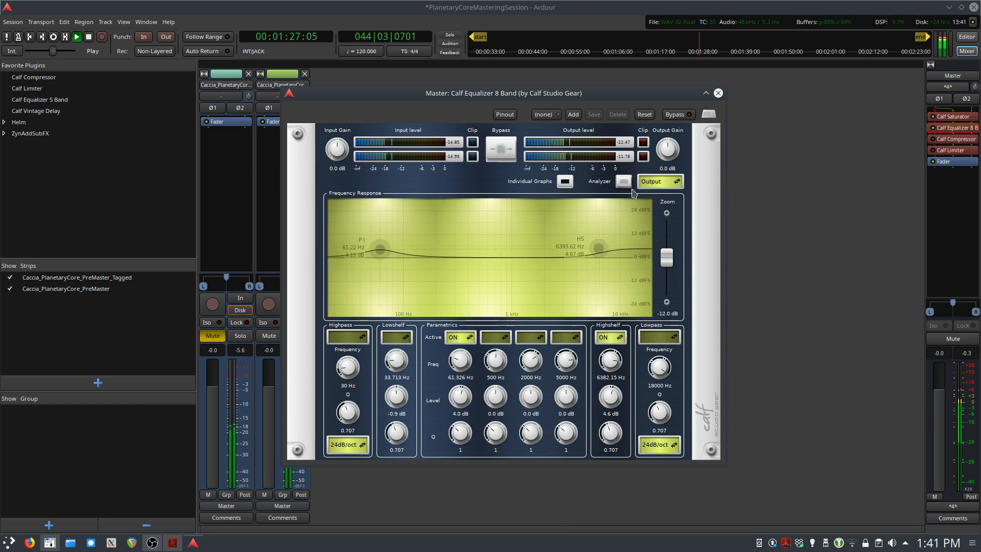
left_click(501, 151)
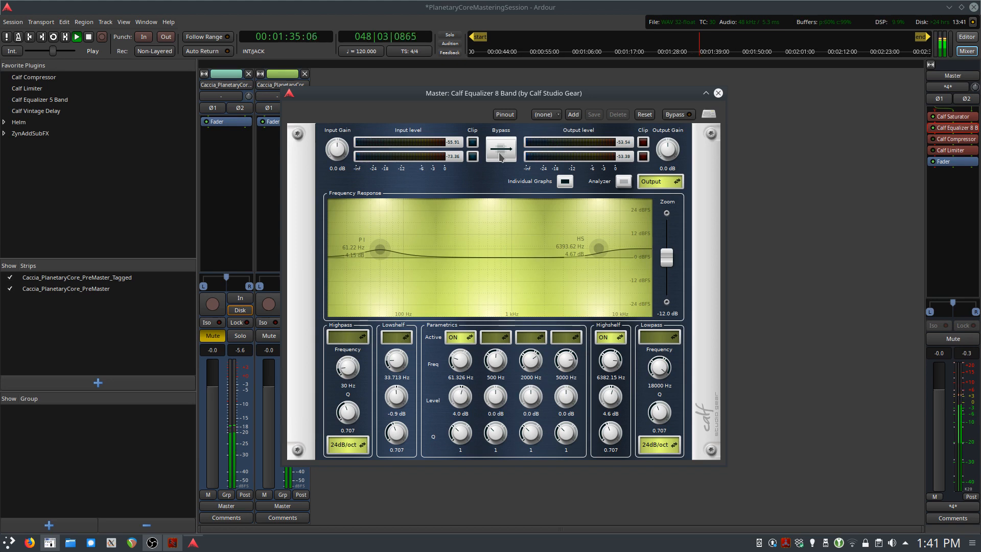
left_click(500, 155)
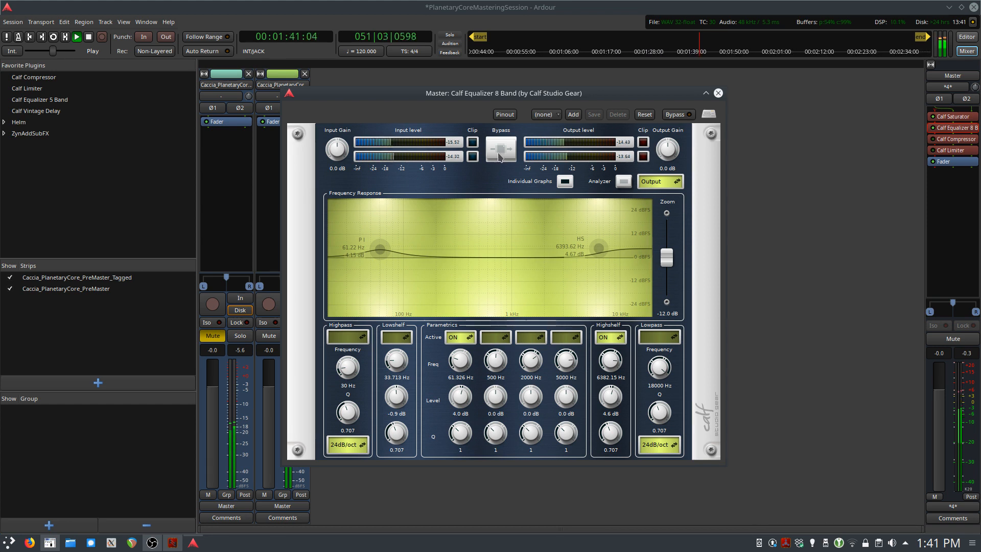
key("space")
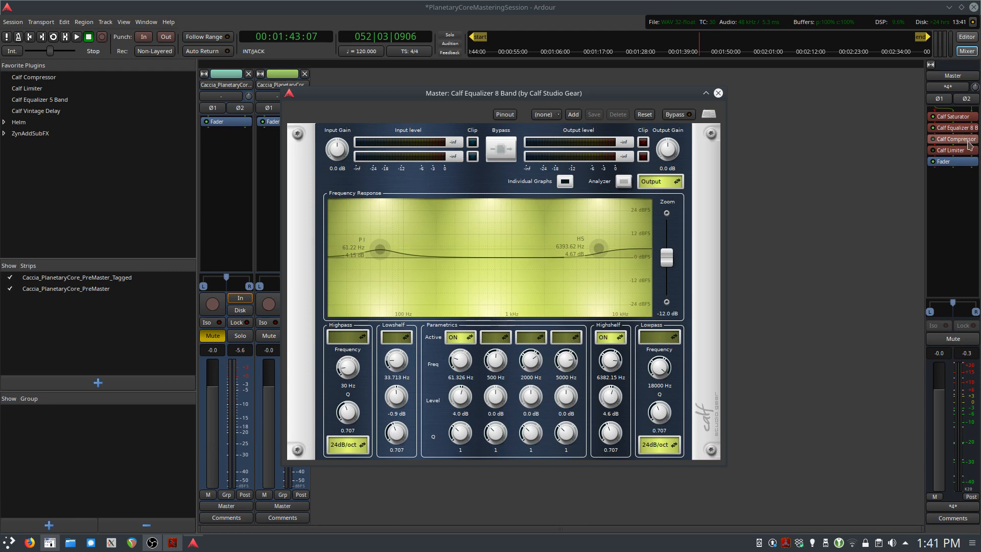
left_click(718, 93)
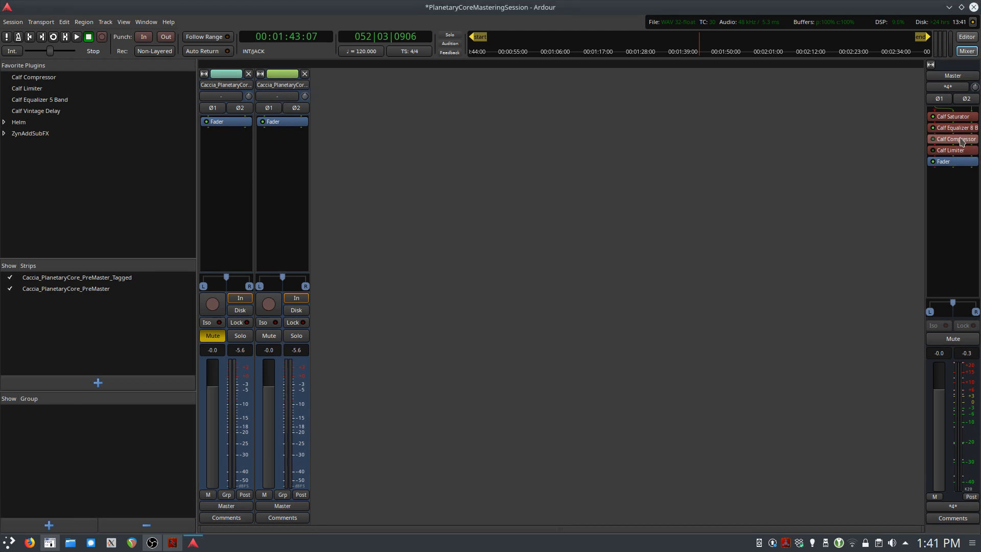
Activate the Calf Compressor on the Master bus, open its settings window and move it clear of the mixer's side lists.
double_click(962, 141)
double_click(965, 138)
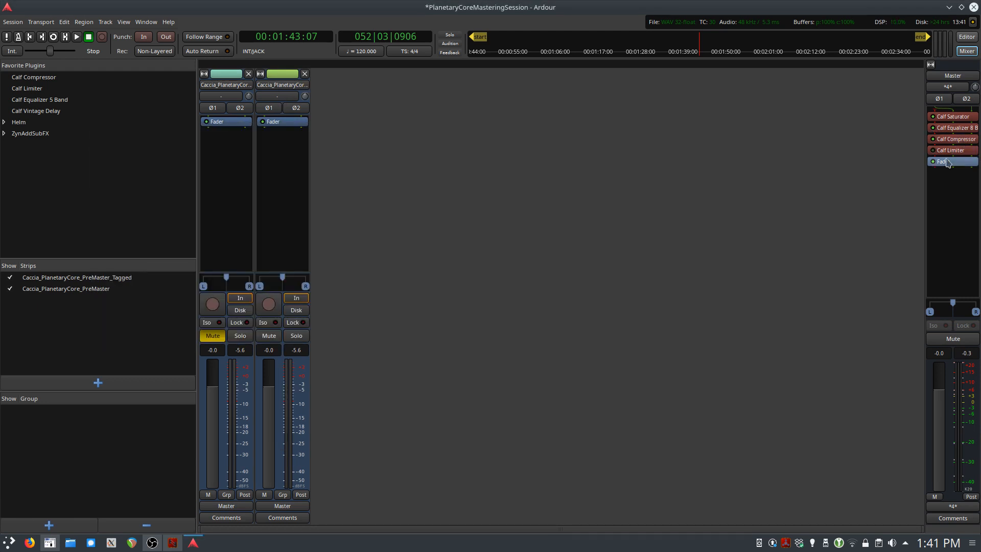
double_click(965, 138)
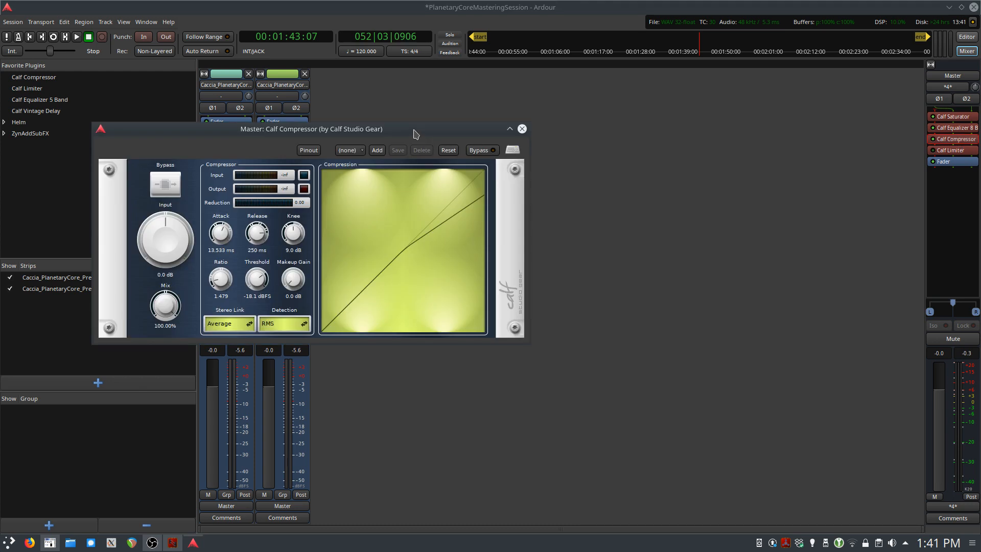
left_click_drag(415, 134, 628, 149)
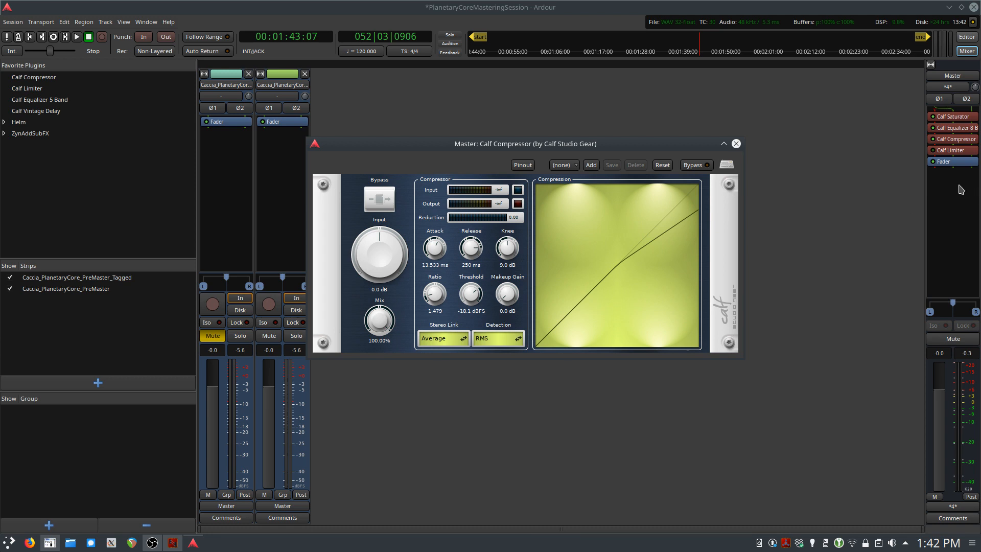
Compare the playback with the Calf Compressor bypassed and engaged, and stop.
left_click(378, 200)
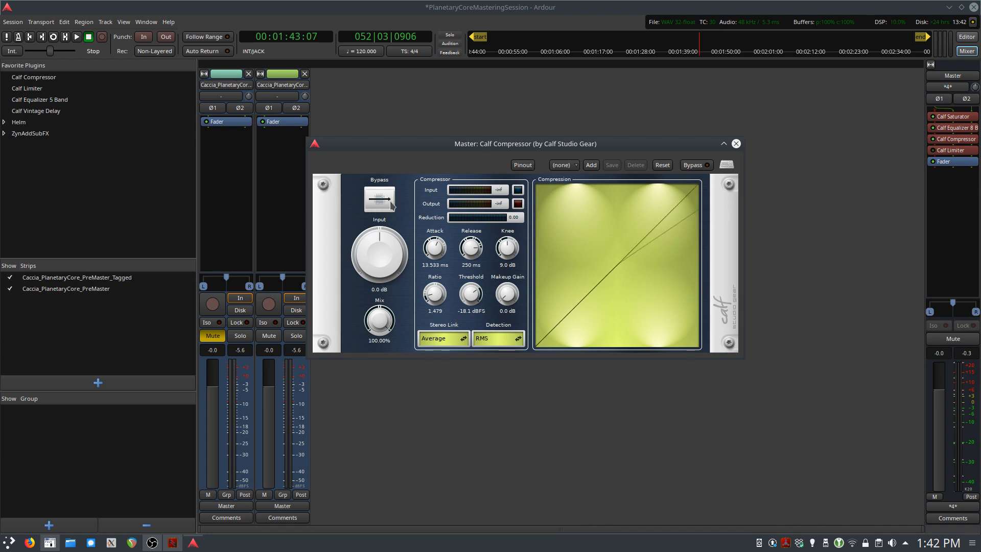
key("space")
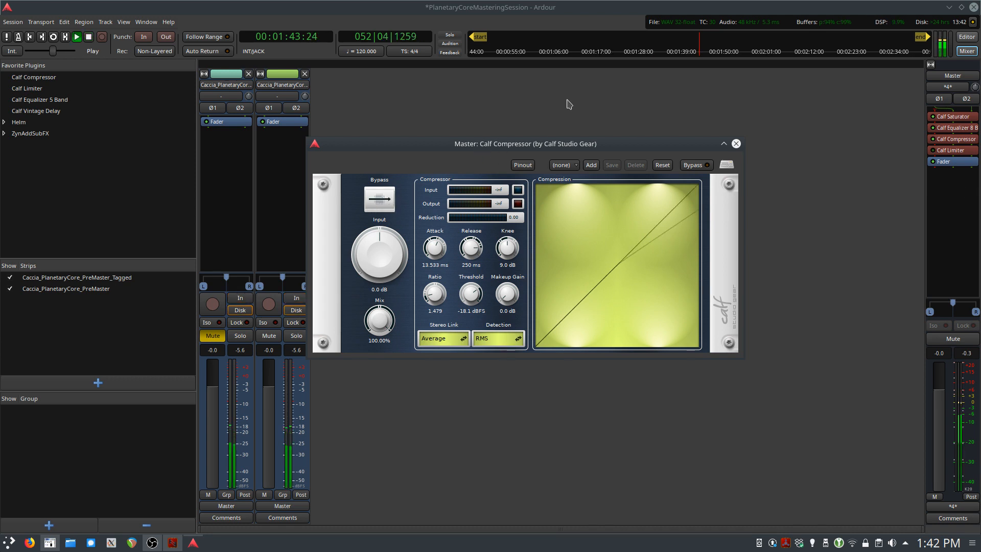
left_click(376, 203)
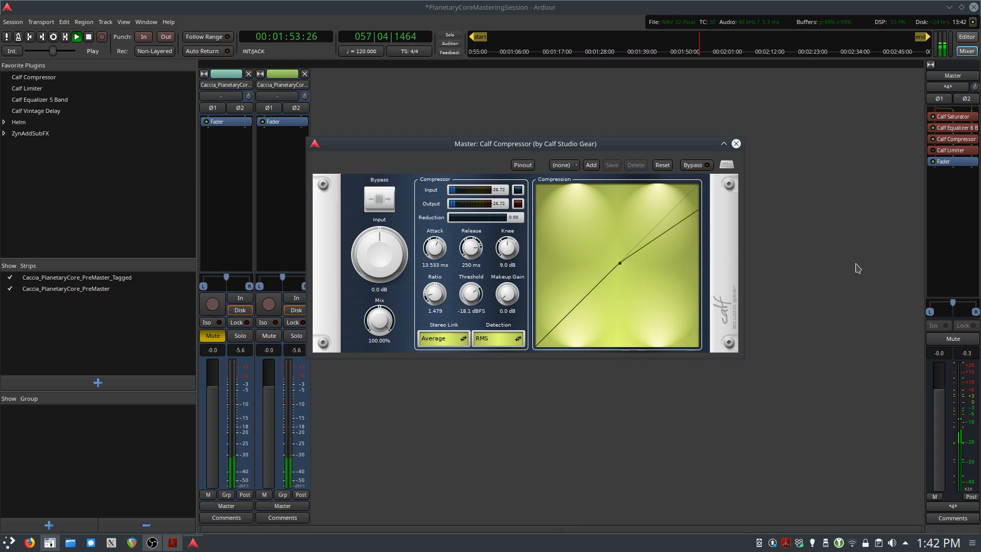
key("space")
Replay the pre-master from an earlier passage and set the Calf Compressor's threshold to -21.2 dBFS.
left_click(966, 40)
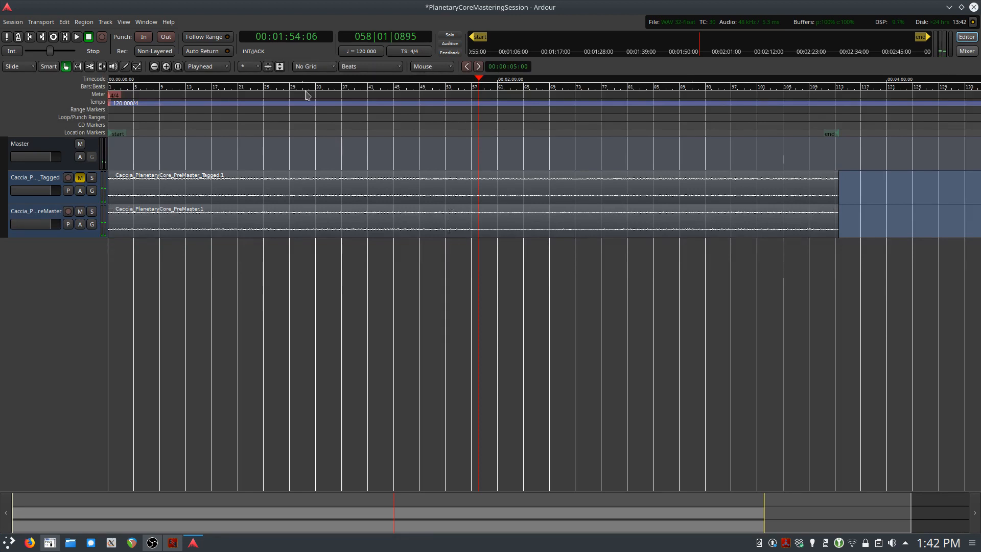
left_click_drag(369, 94, 351, 99)
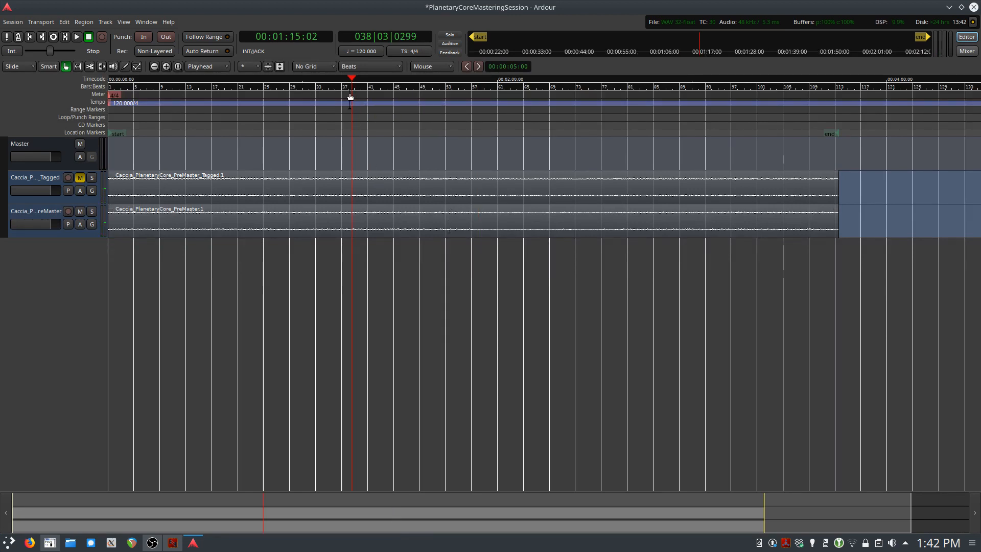
key("space")
key("alt+m")
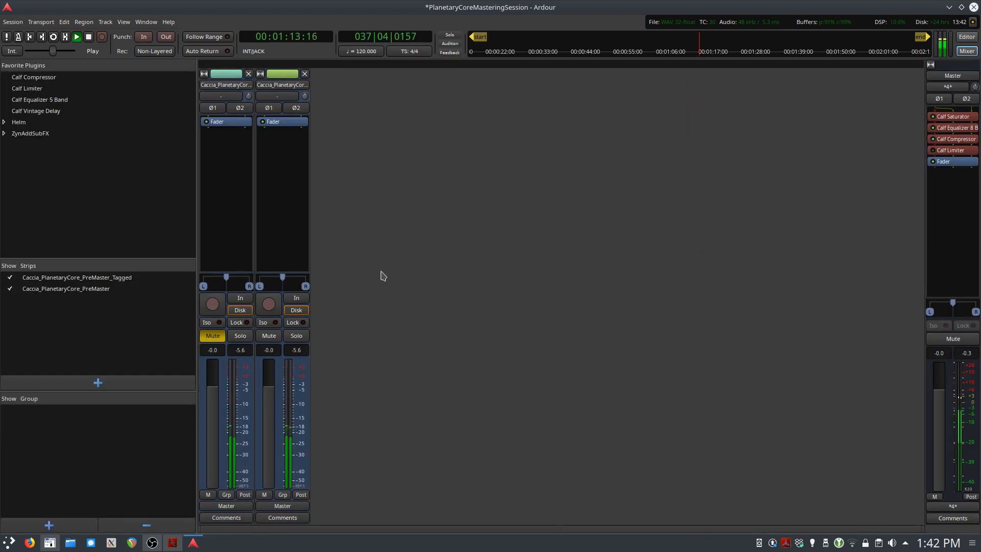
double_click(955, 139)
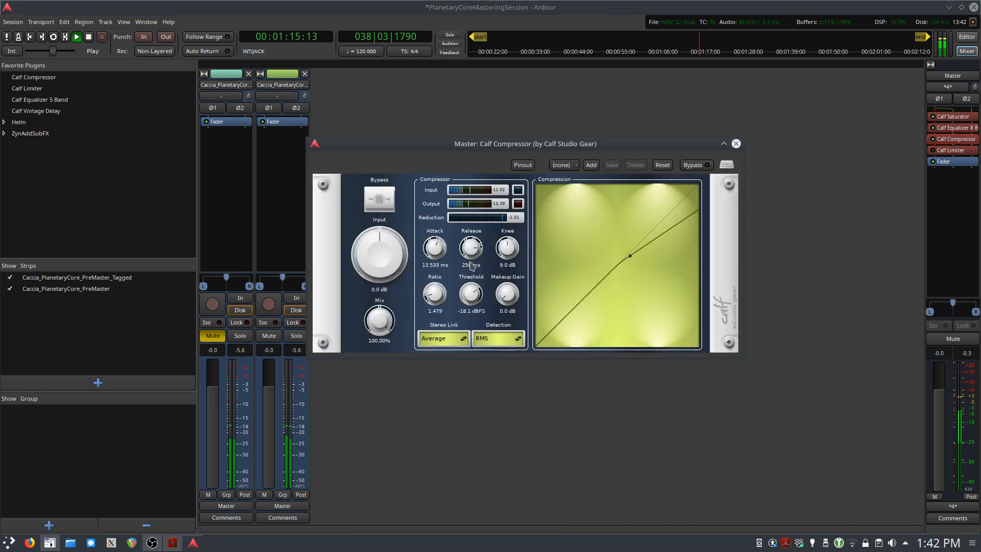
left_click_drag(466, 289, 463, 298)
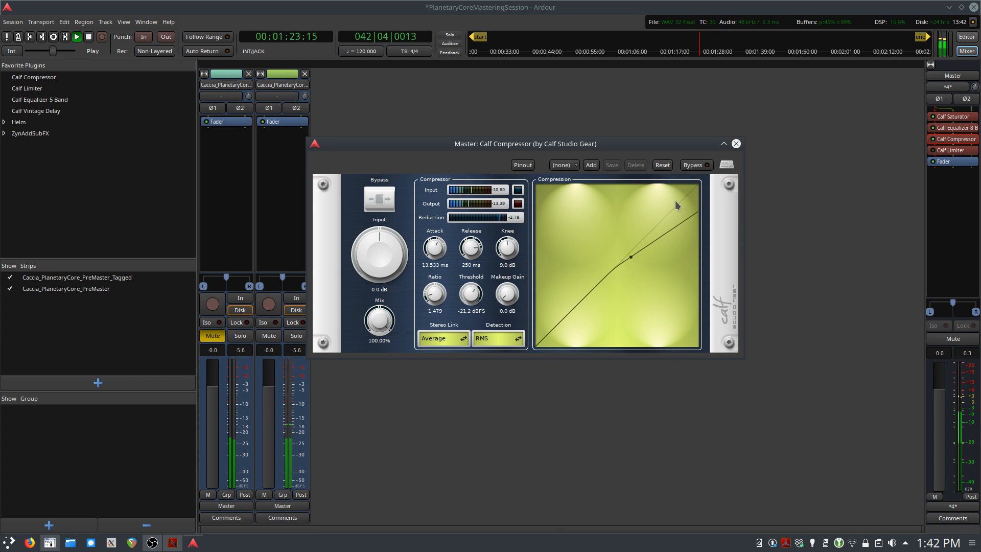
Compare the lowered compressor threshold against bypass during playback, close the Calf Compressor window and stop.
left_click(381, 198)
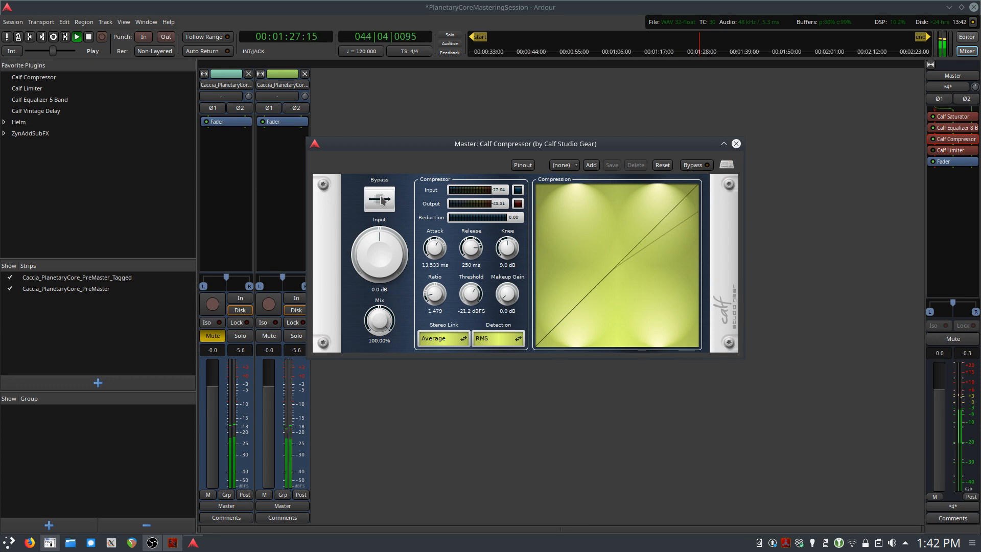
left_click(380, 199)
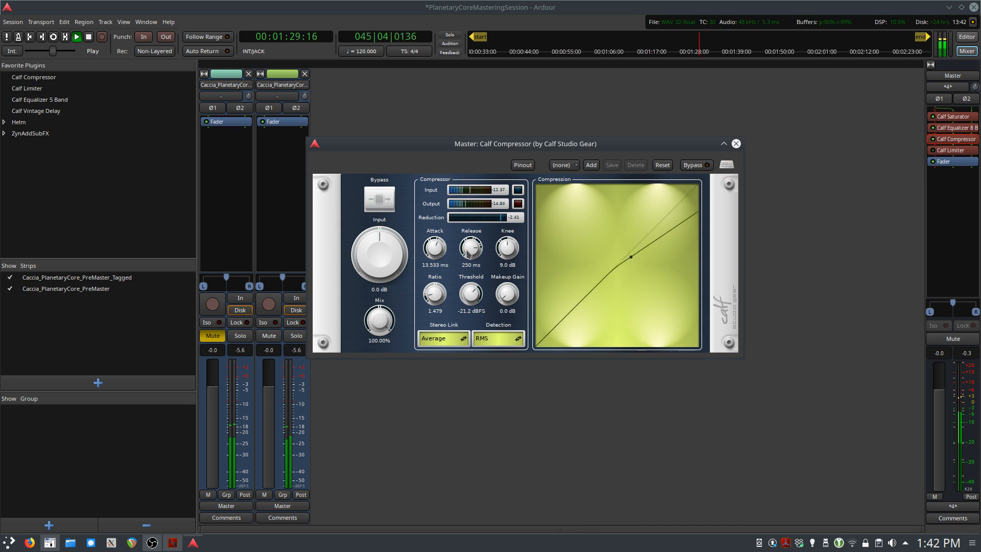
left_click(736, 143)
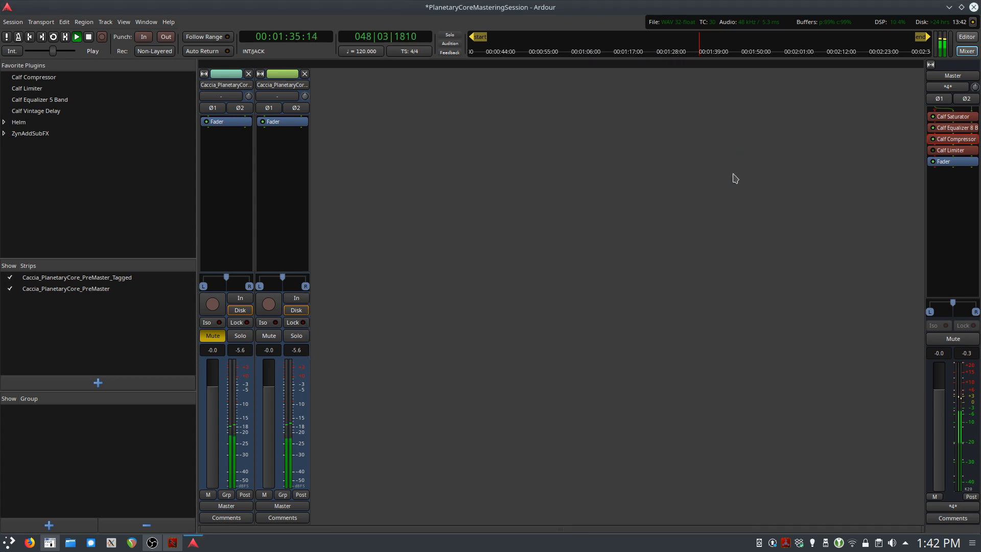
key("space")
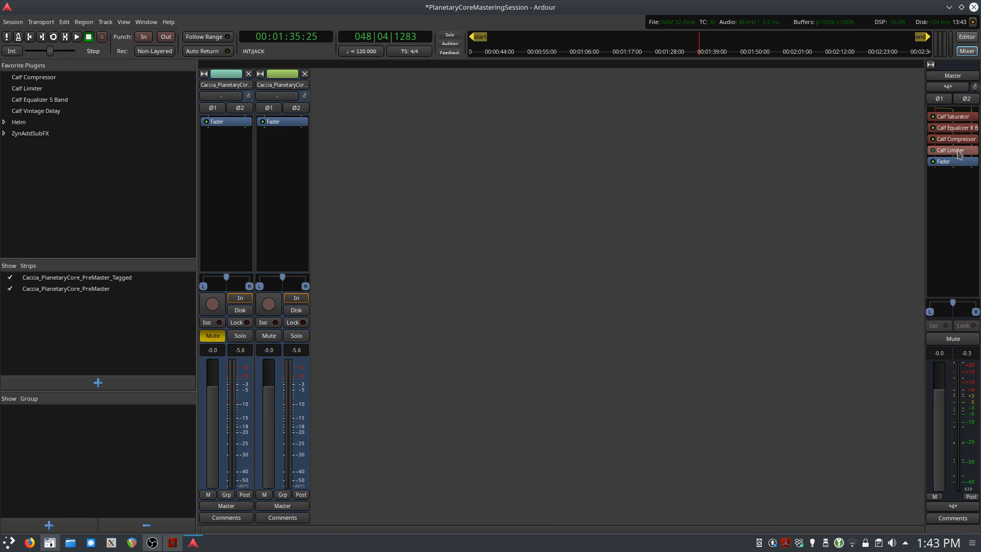
Activate the Calf Limiter on the Master bus, with its settings window open and clear of the mixer's side lists.
double_click(960, 150)
left_click_drag(380, 137, 592, 151)
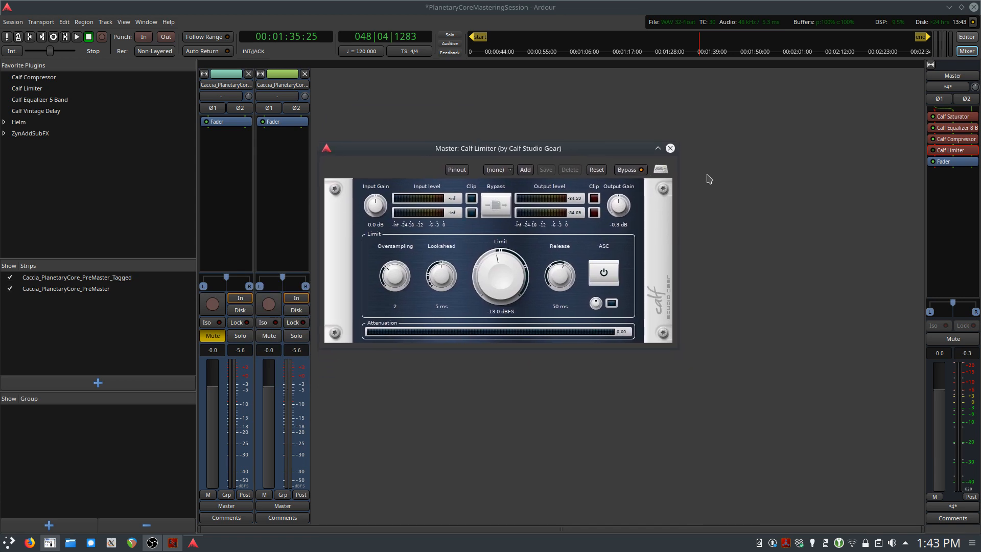
double_click(949, 153)
left_click_drag(562, 156, 579, 170)
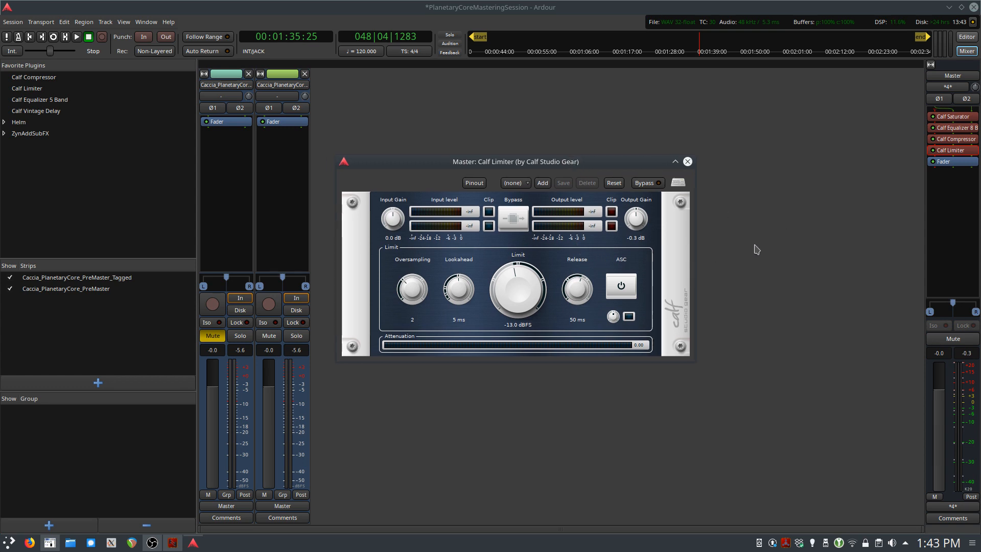
Start playback, switch to OBS, lower the JACK Input Client volume to -17.0 dB and return to Ardour.
key("space")
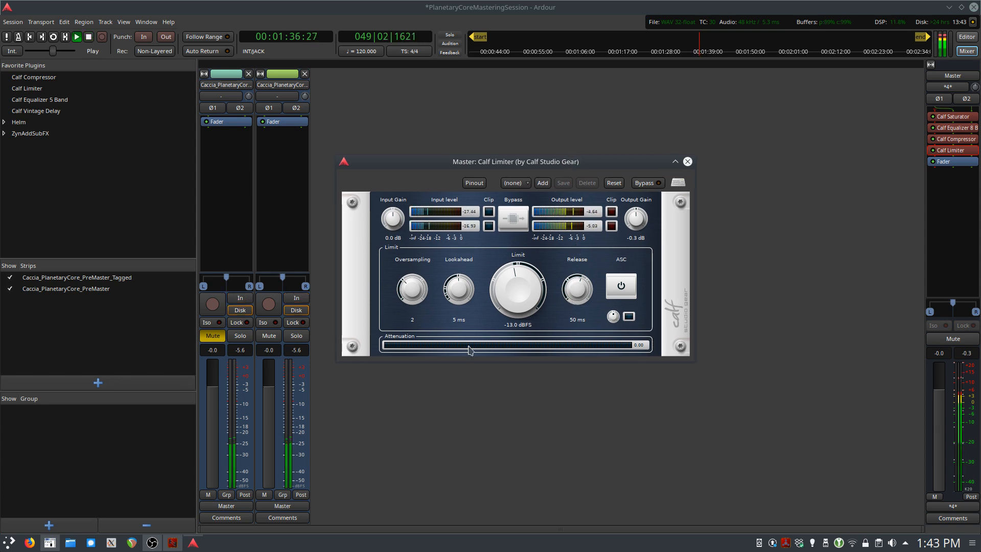
left_click(149, 543)
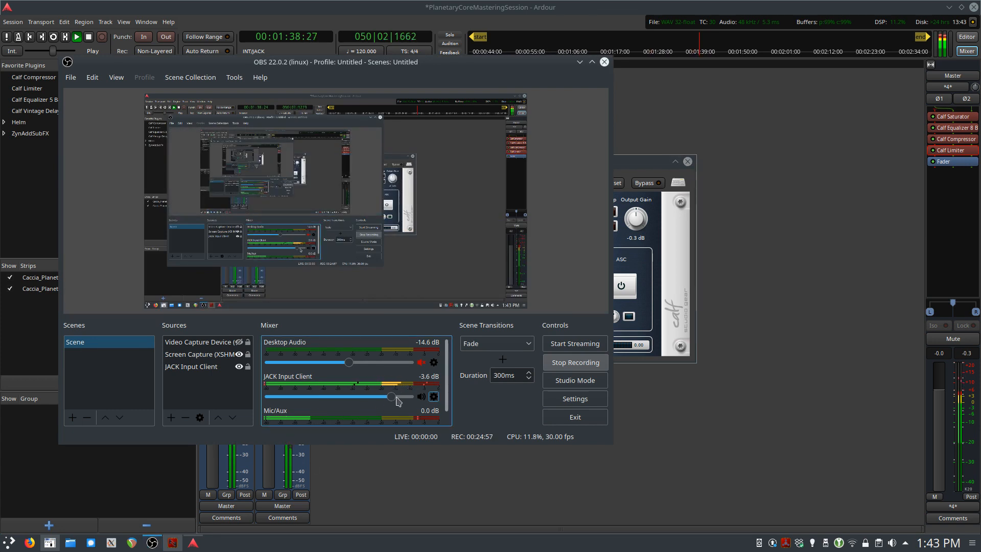
left_click_drag(385, 400, 342, 400)
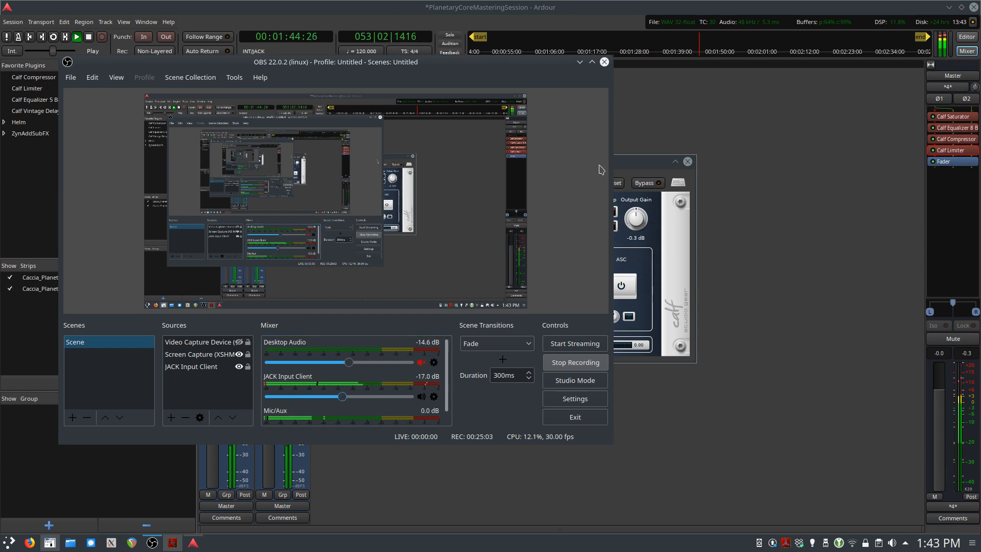
left_click(580, 62)
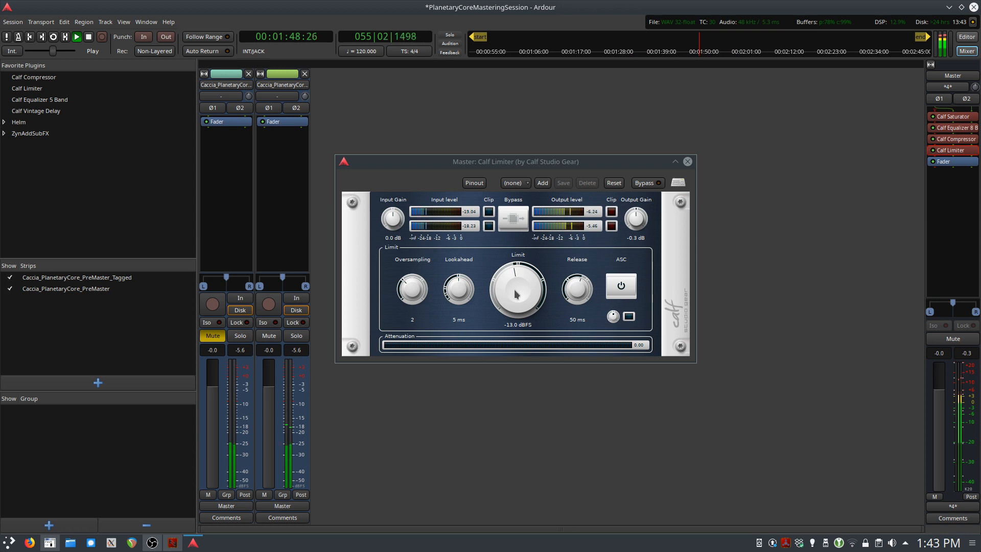
Set the Calf Limiter's limit to -15.3 dBFS and audition the result in short playbacks.
left_click_drag(514, 289, 510, 301)
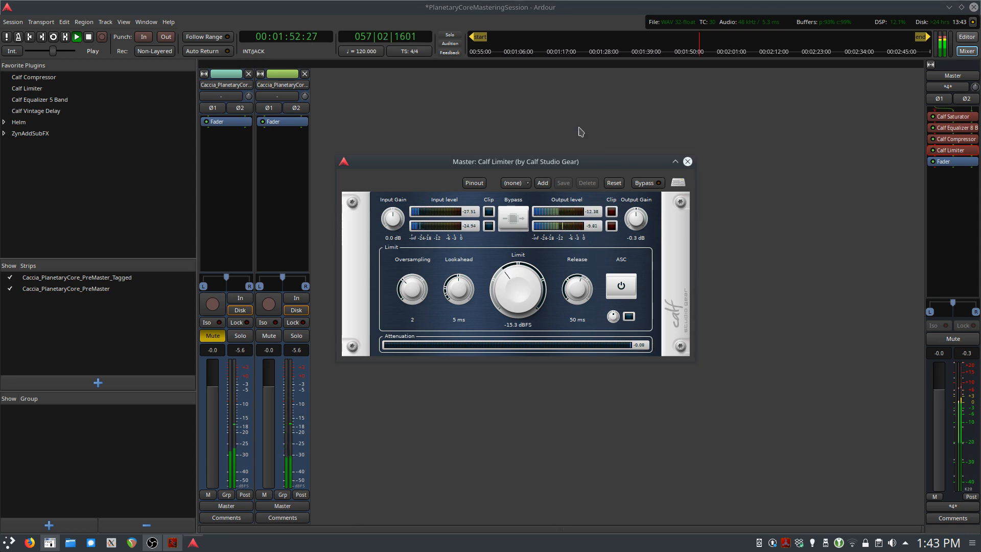
key("space")
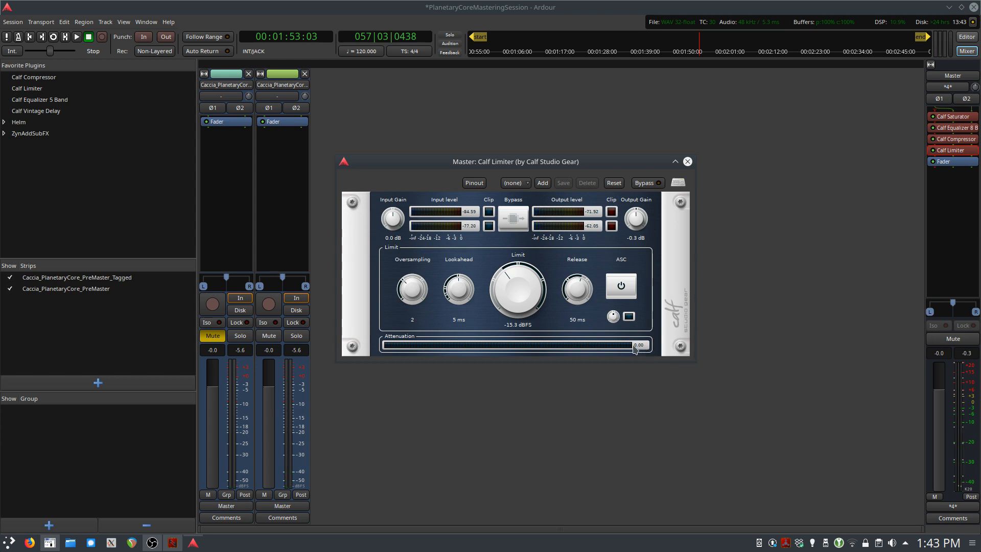
key("space")
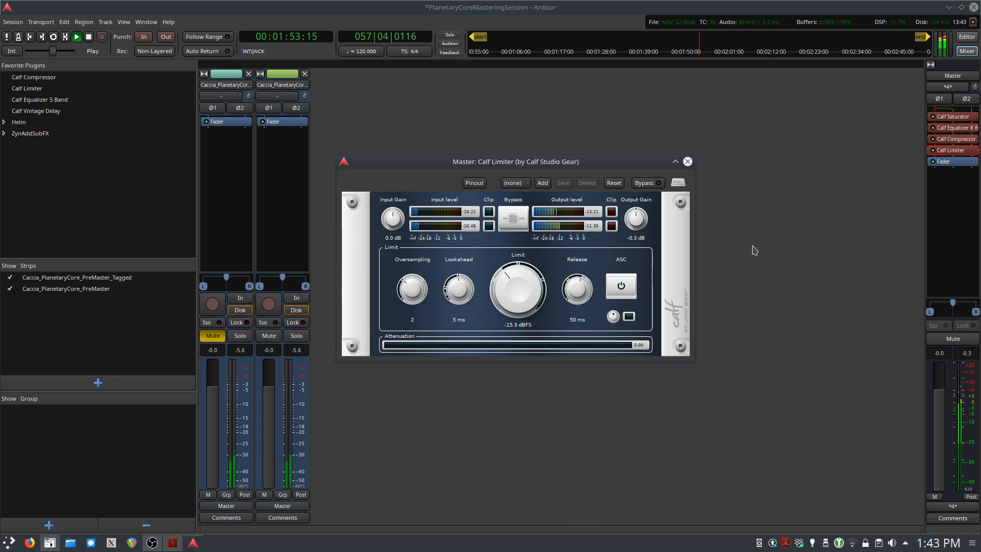
key("space")
Replay the pre-master from about 1:00 and set the Calf Limiter's limit to -14.5 dBFS.
left_click(967, 37)
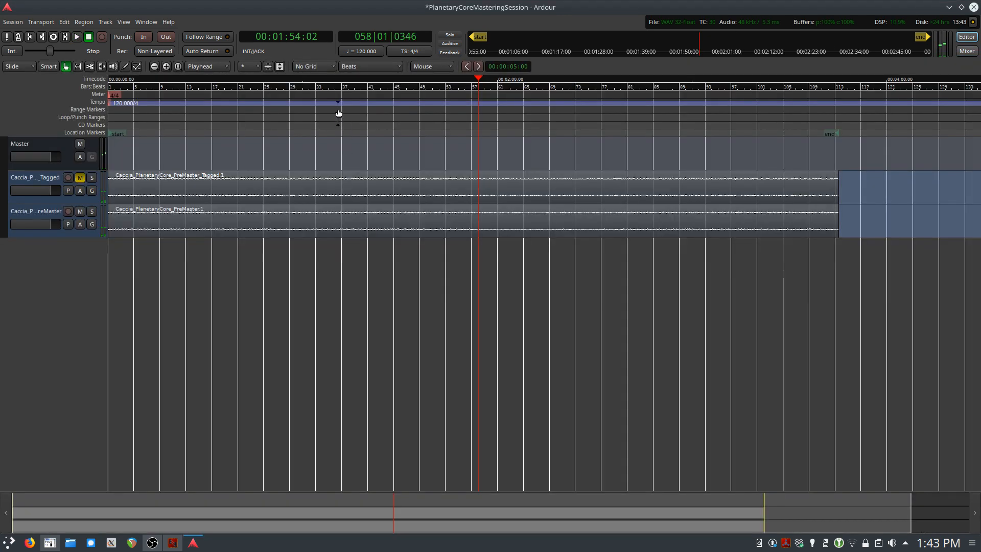
key("space")
left_click(966, 51)
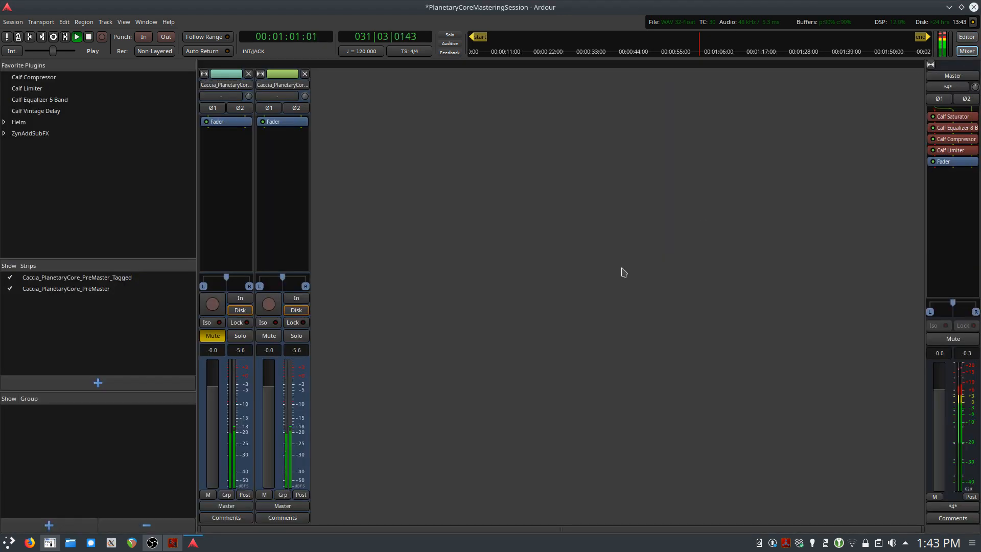
double_click(950, 150)
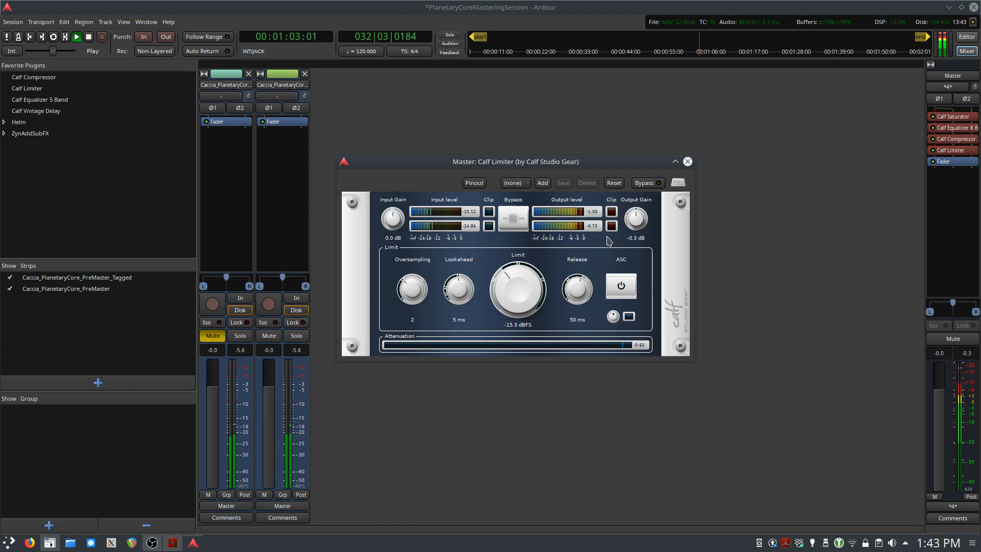
left_click_drag(510, 294, 510, 278)
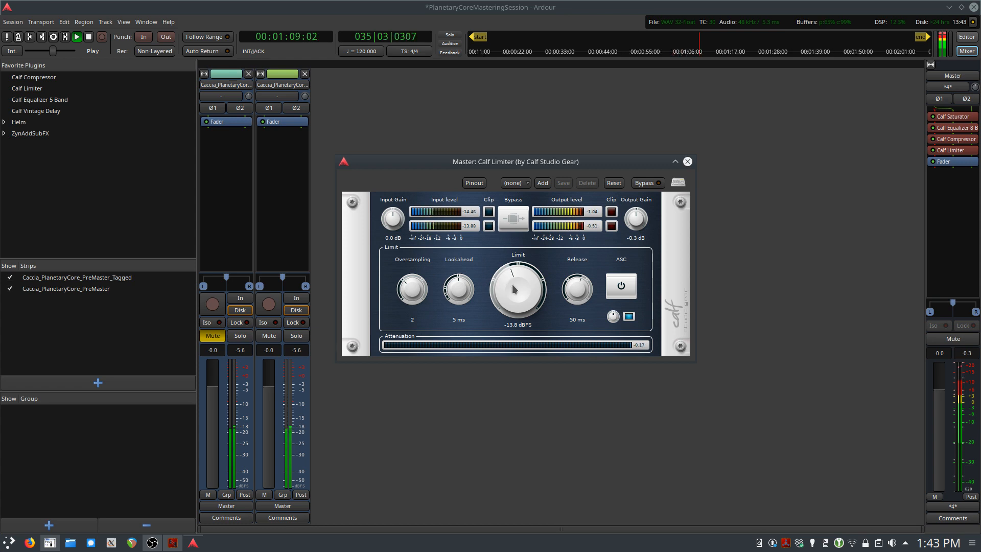
left_click_drag(515, 289, 511, 293)
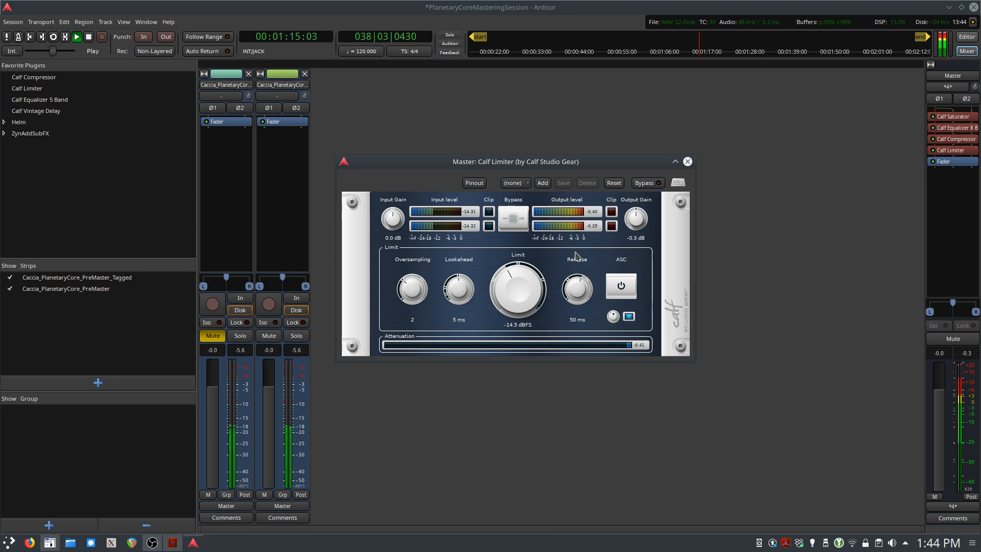
Check the recording's audio levels in OBS, return to Ardour and stop playback.
left_click(152, 543)
left_click(152, 542)
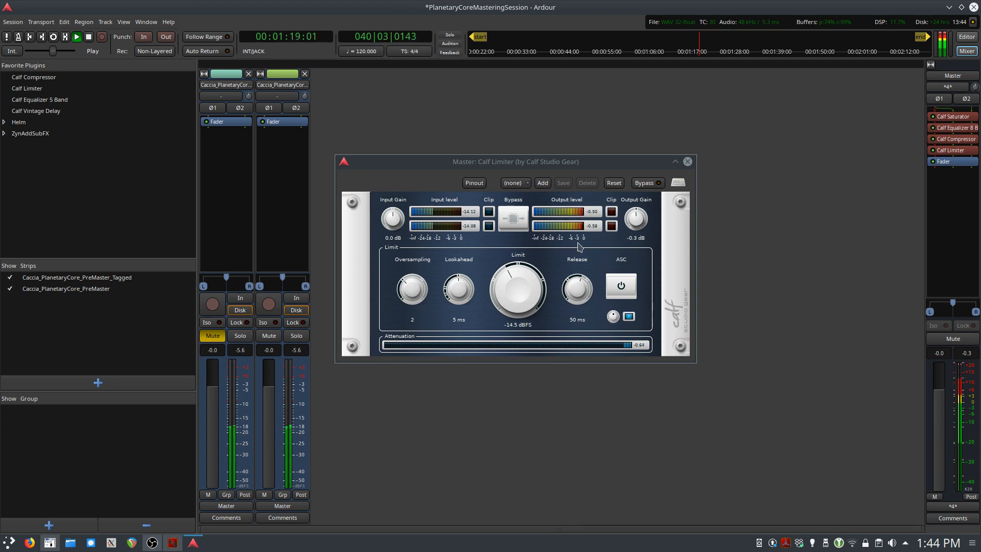
left_click(749, 268)
key("space")
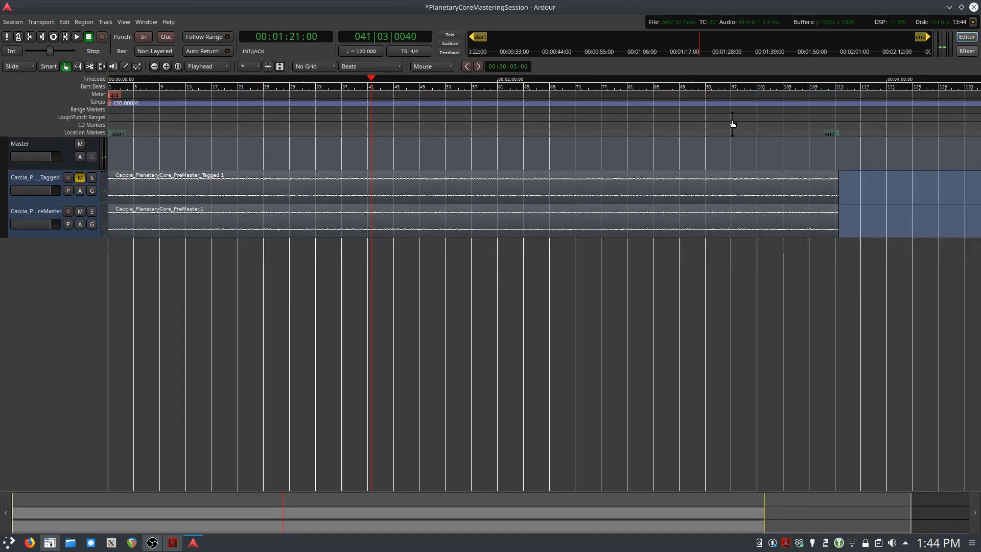
Compare the pre-master from about 0:47 with the Master plugin chain bypassed and engaged, and stop.
left_click(966, 36)
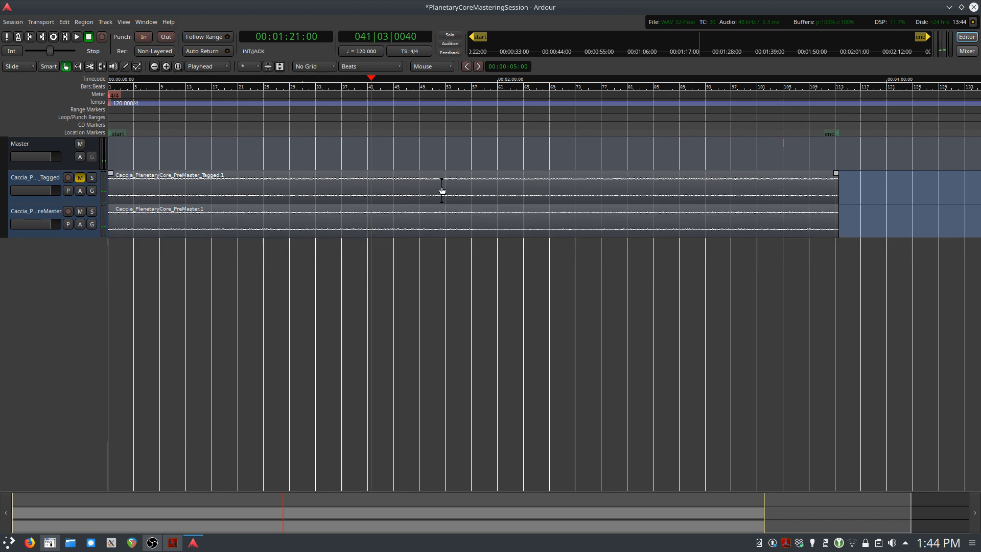
left_click(262, 97)
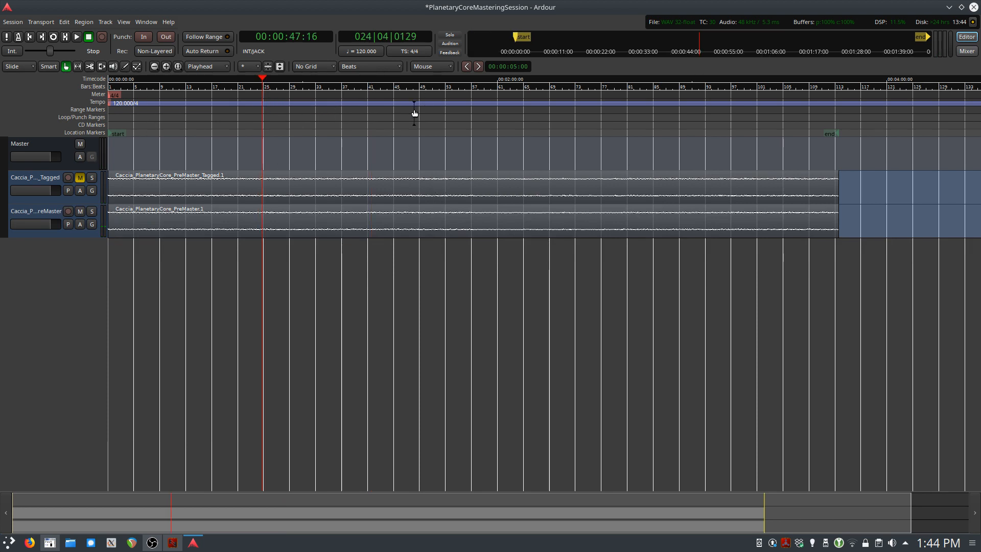
left_click(967, 51)
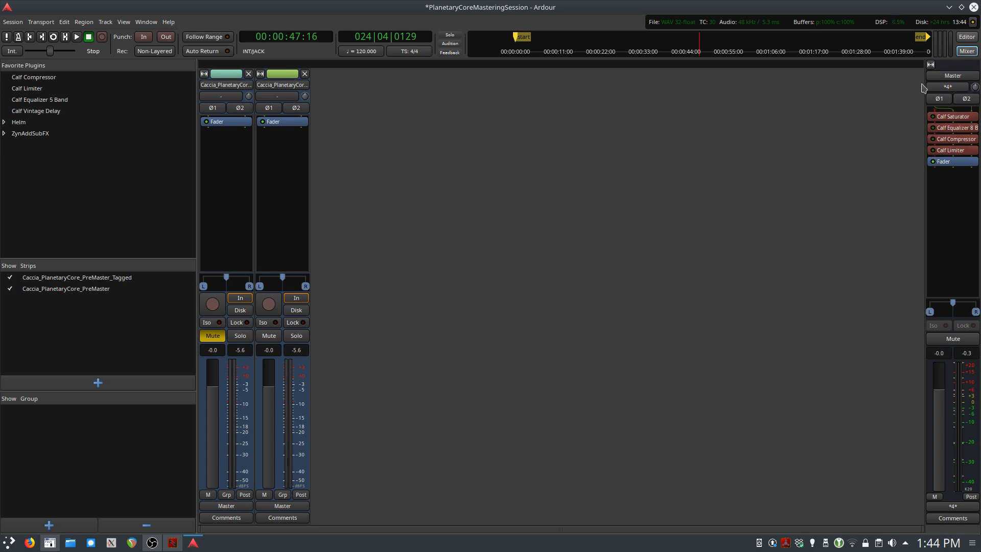
key("space")
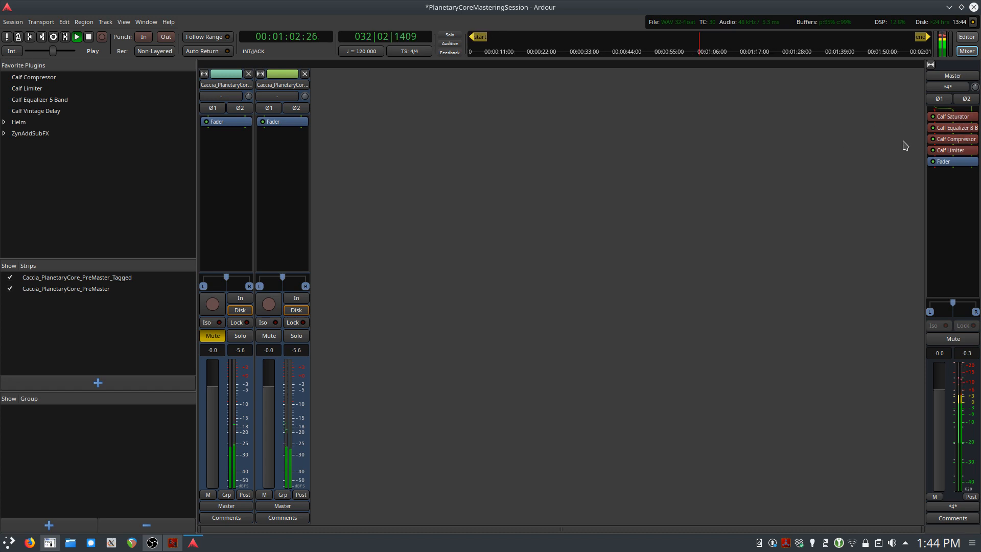
key("space")
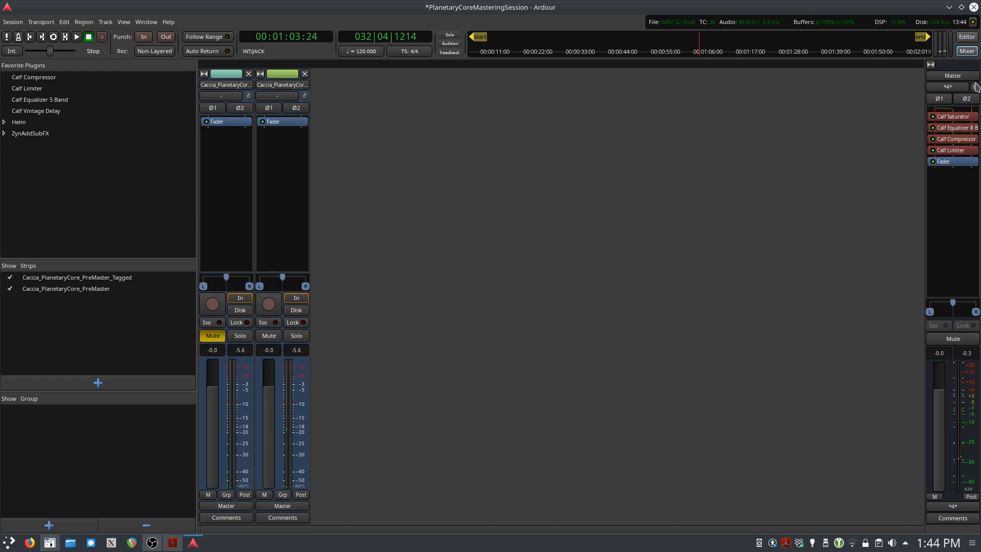
In the editor view, return the playhead to the session start and save the session.
left_click(967, 37)
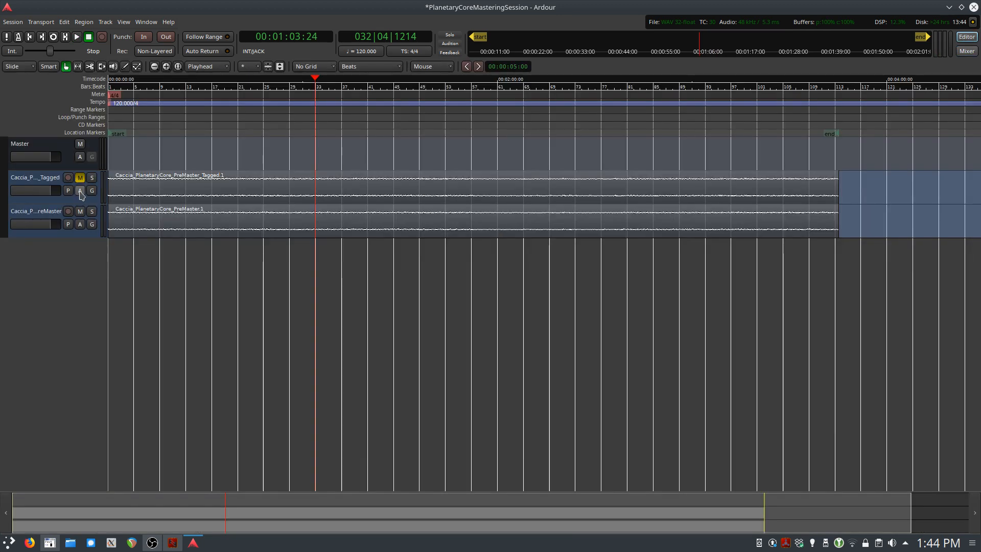
left_click(47, 183)
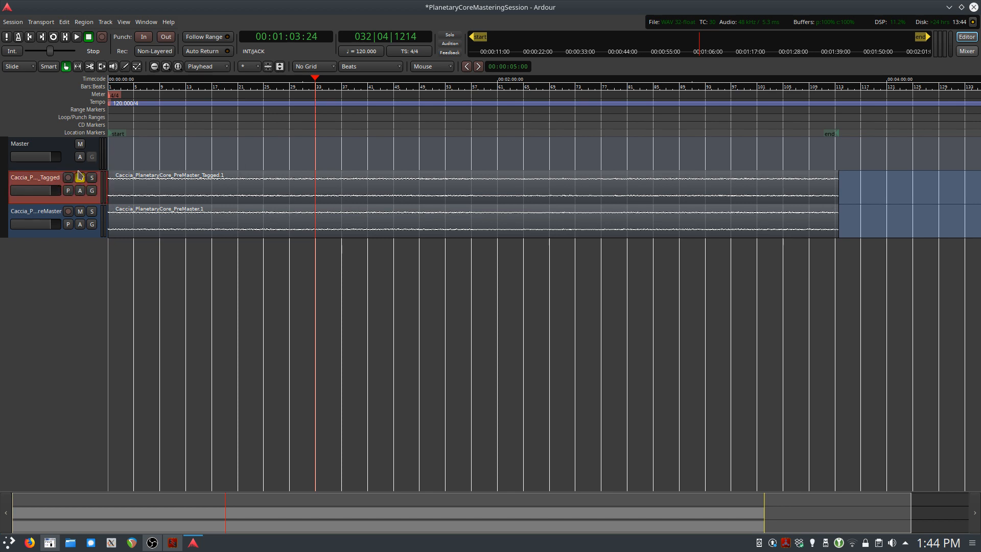
key("Home")
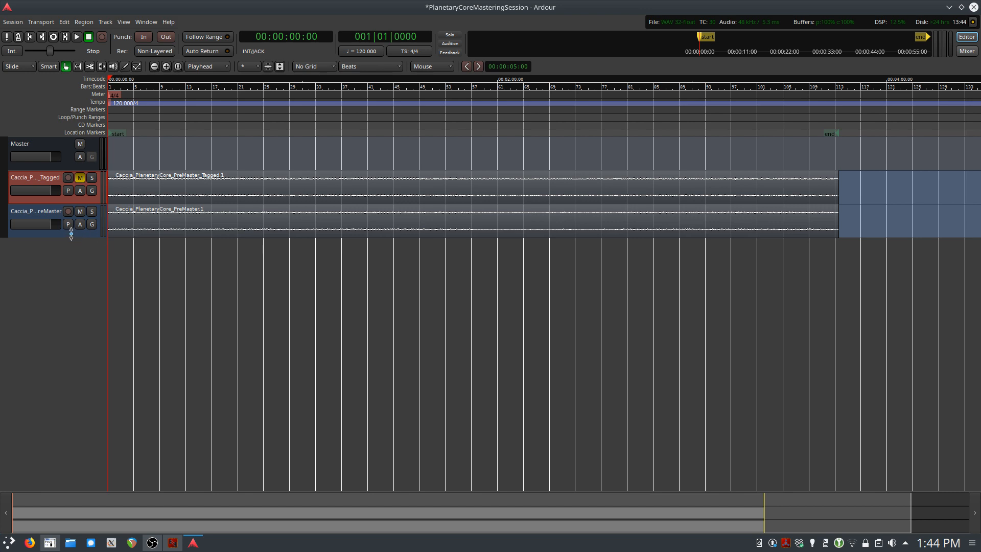
key("ctrl+s")
Open the audio file export settings and set the destination folder to PlanetaryCoreMaster.
left_click(13, 22)
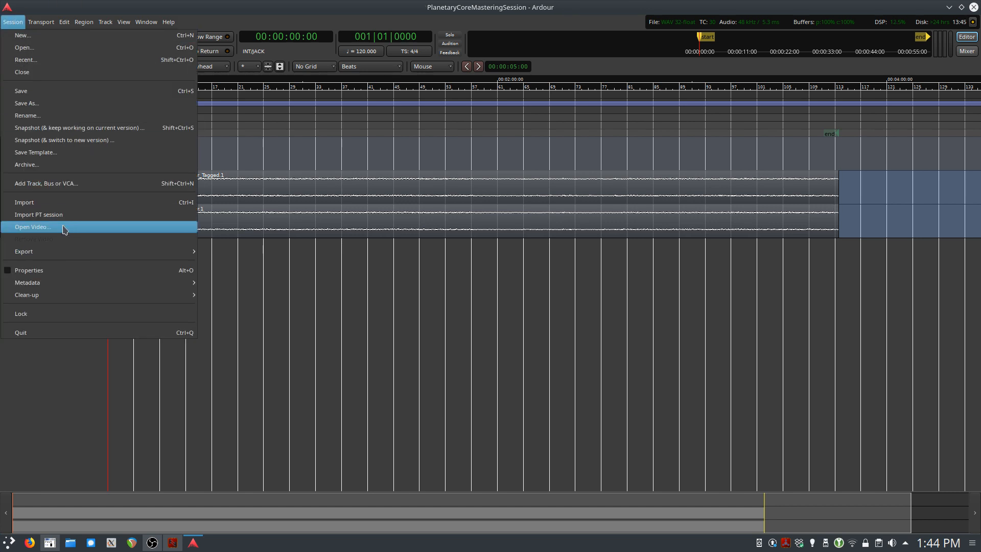
mouse_move(49, 253)
left_click(269, 252)
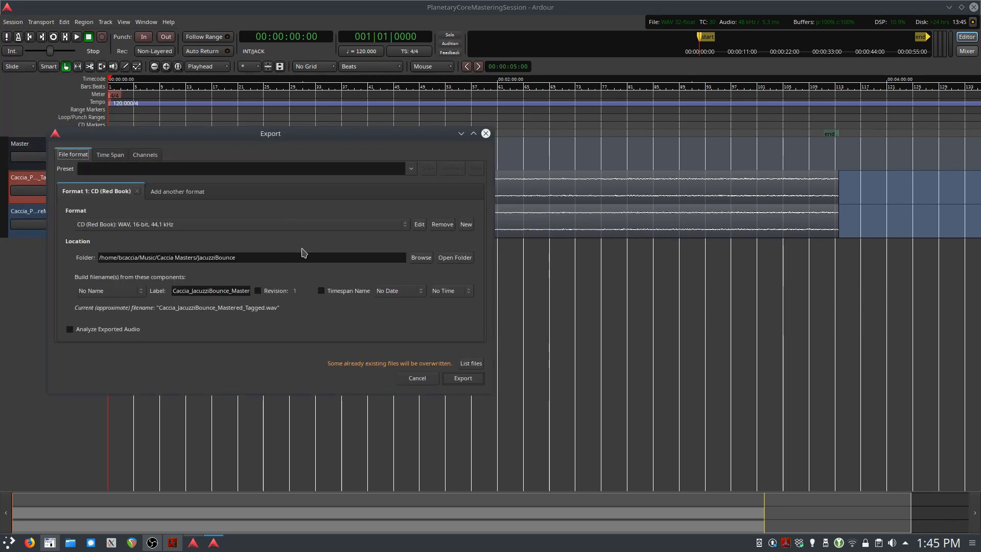
left_click(421, 258)
double_click(447, 195)
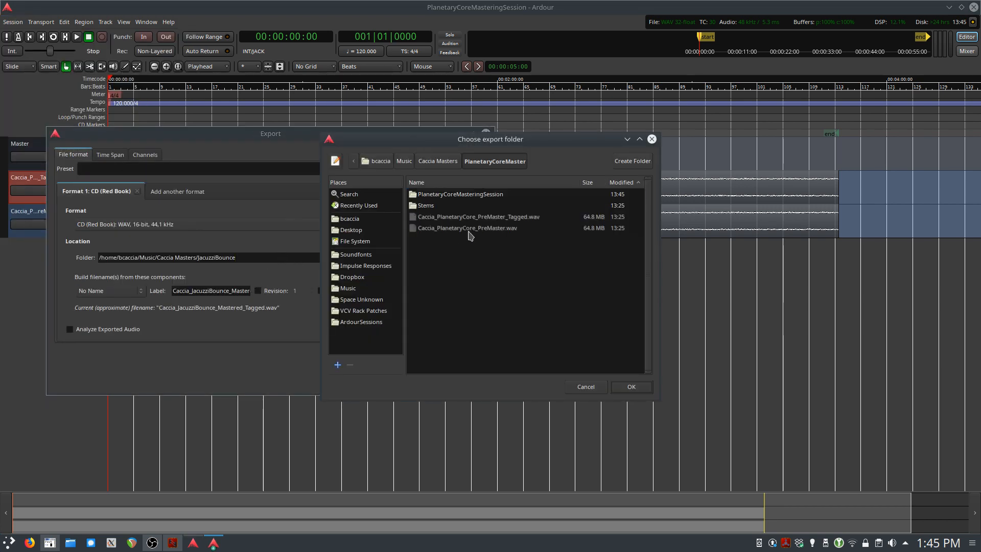
left_click(631, 386)
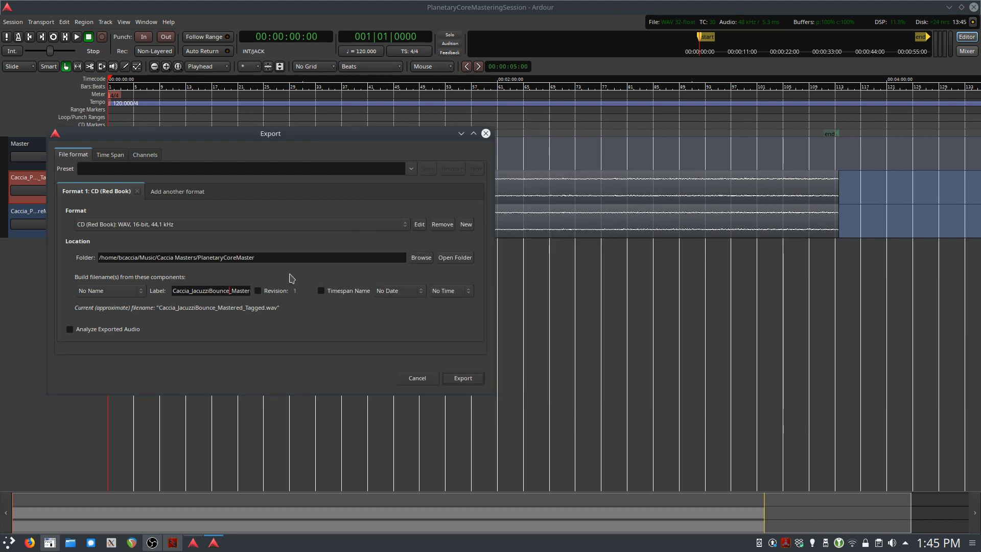
Change the song part of the export label to PlanetaryCore, remove the _Tagged suffix after Mastered, and export the file.
key("End")
key("Left")
key("Left")
key("BackSpace")
key("BackSpace")
key("BackSpace")
key("BackSpace")
key("BackSpace")
key("BackSpace")
key("BackSpace")
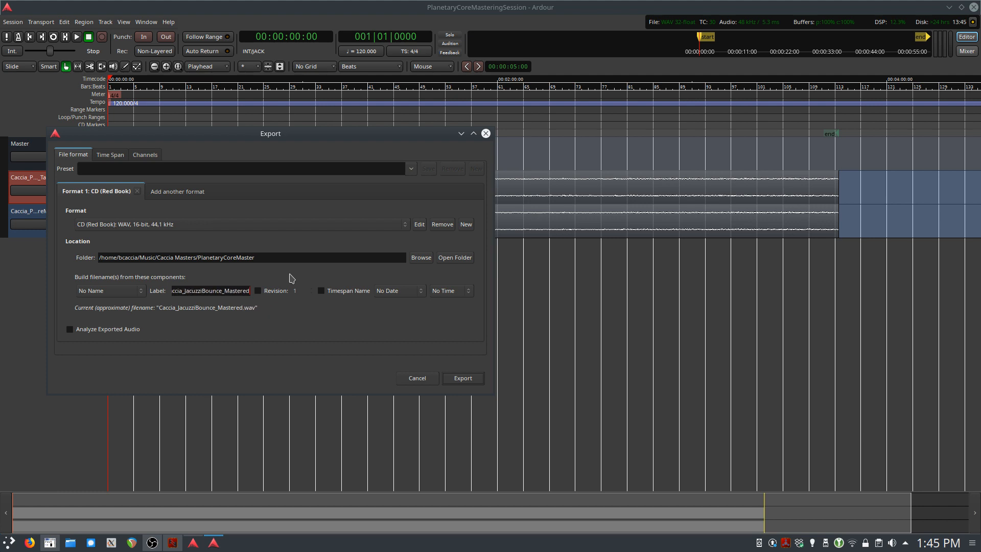
key("ctrl+shift+Left")
type("PlanetaryCore")
key("End")
left_click(467, 378)
Mute the untagged pre-master track, unmute the tagged one, and reopen the audio file export settings.
left_click(80, 211)
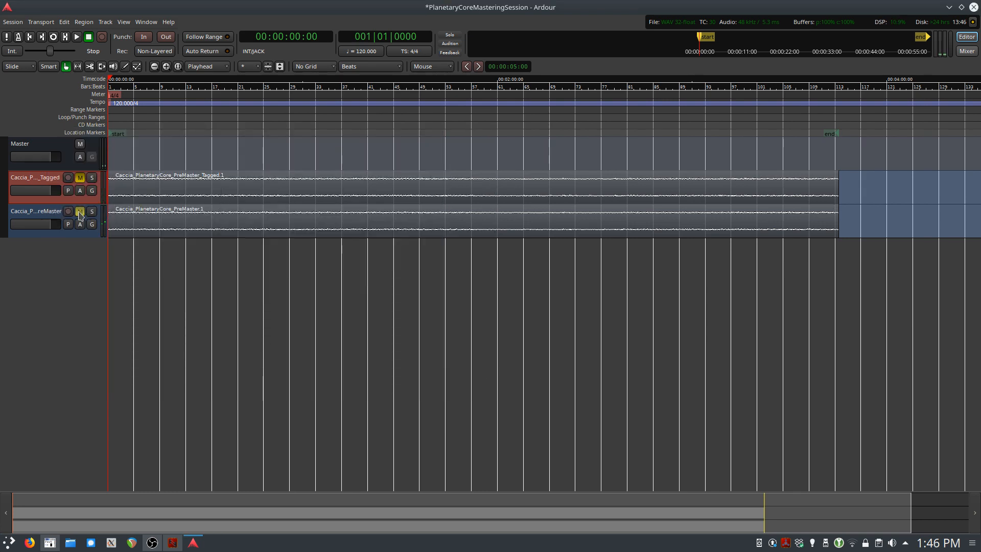
left_click(80, 177)
left_click(12, 22)
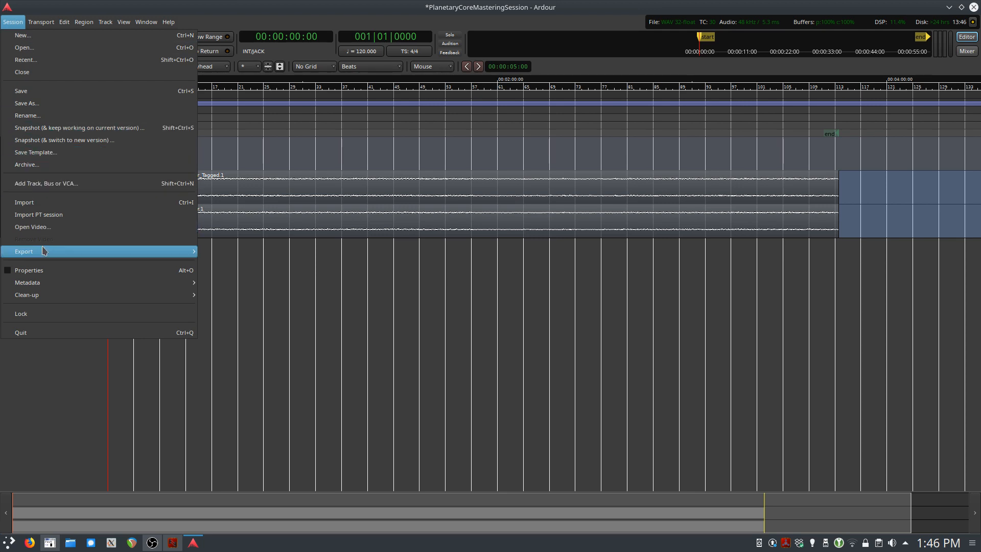
mouse_move(45, 251)
left_click(254, 251)
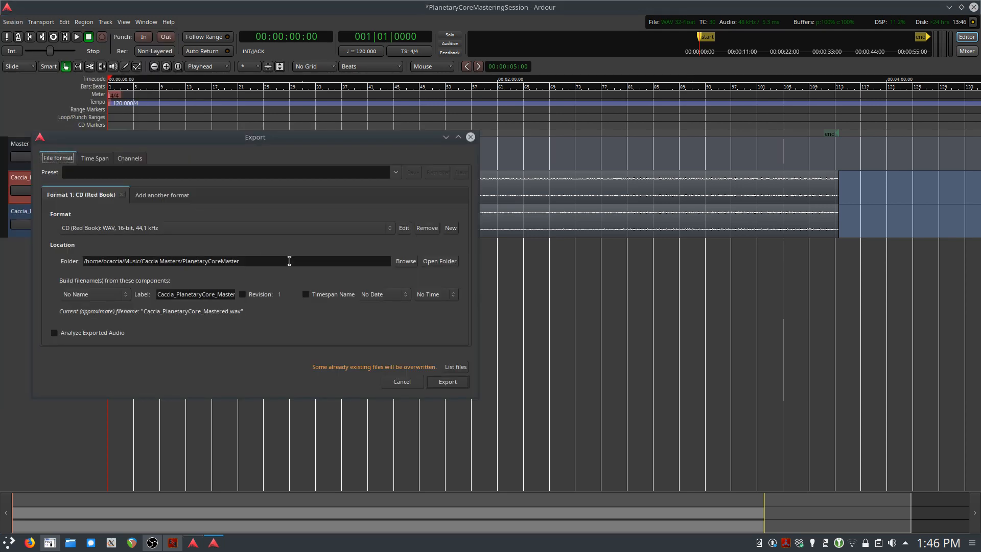
Append _Tagged to the export label, export the tagged master, and save the session.
left_click(231, 295)
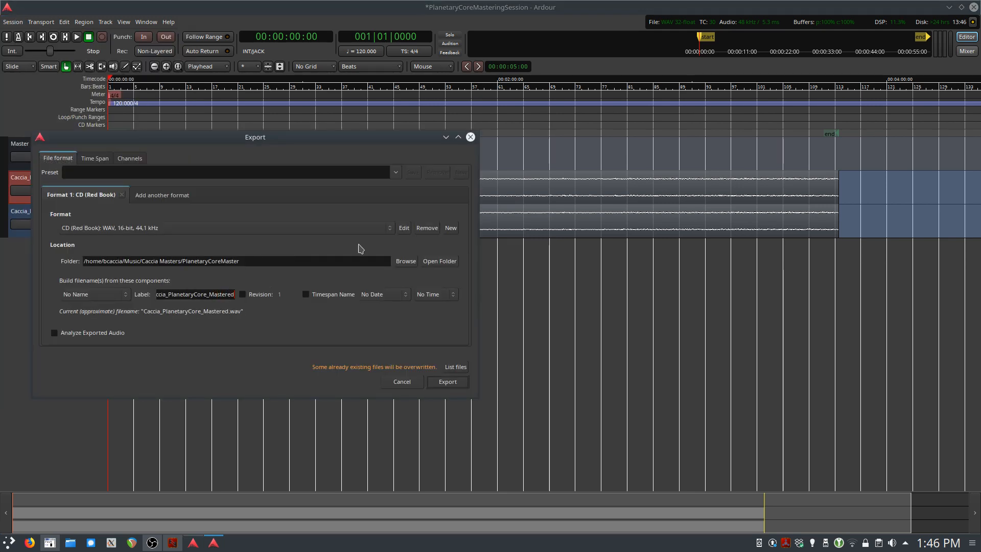
type("_Tagged")
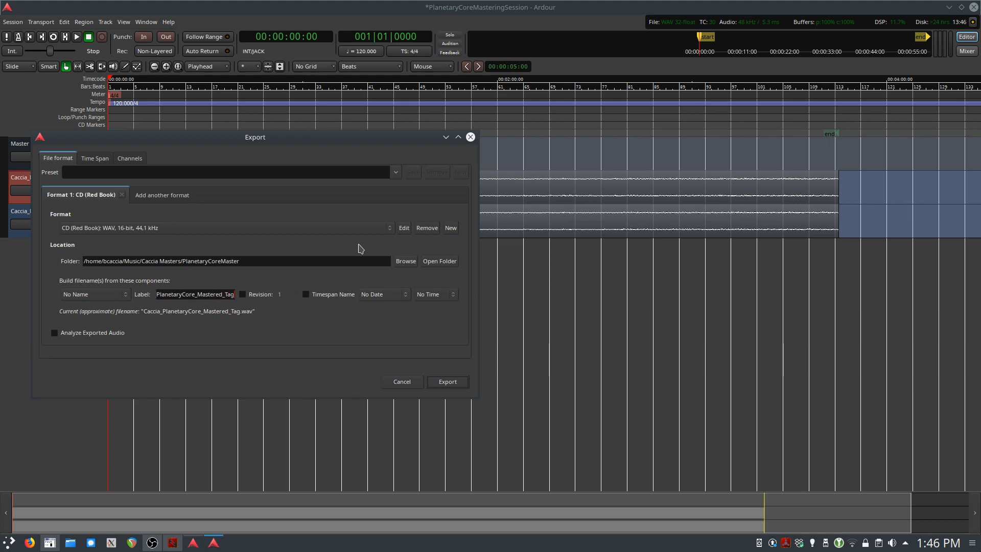
left_click(460, 383)
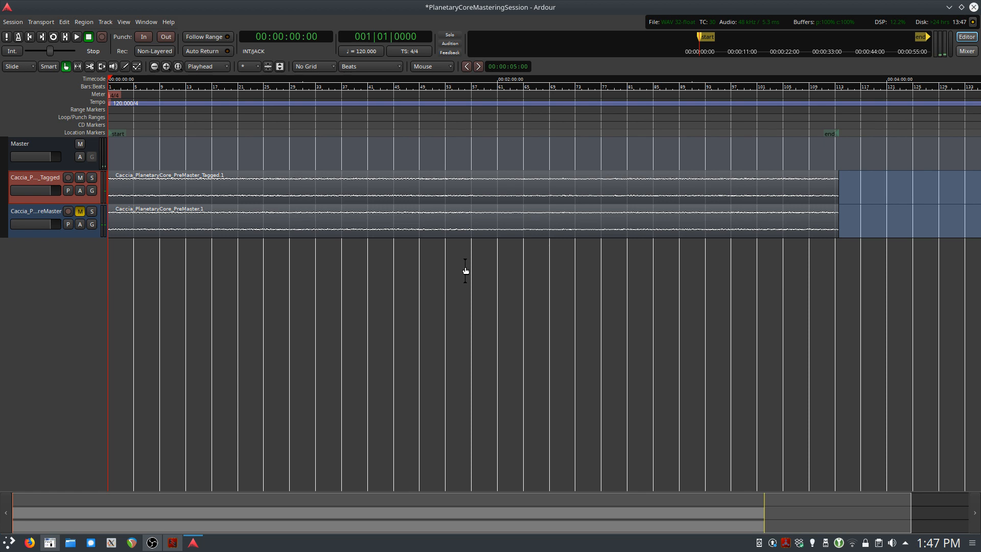
left_click(100, 296)
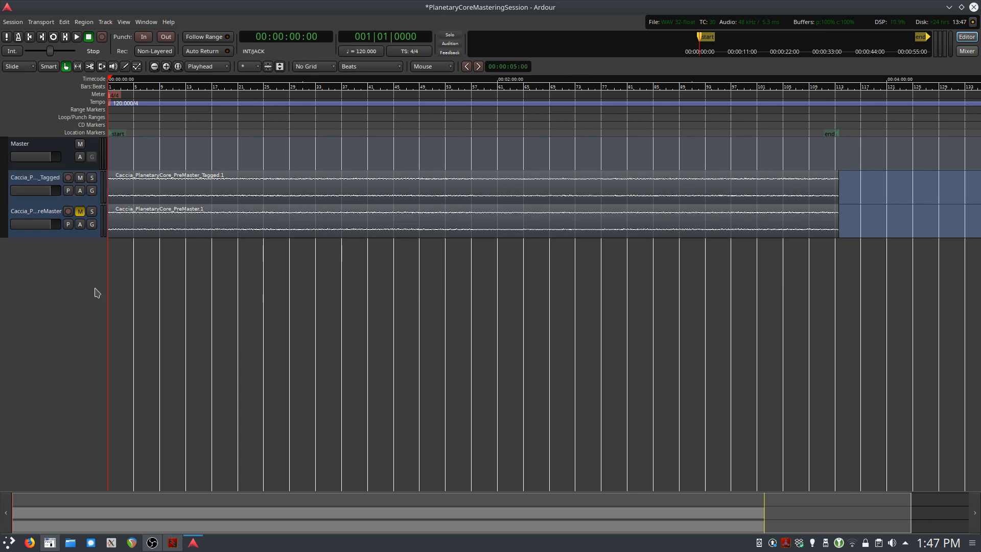
key("ctrl+s")
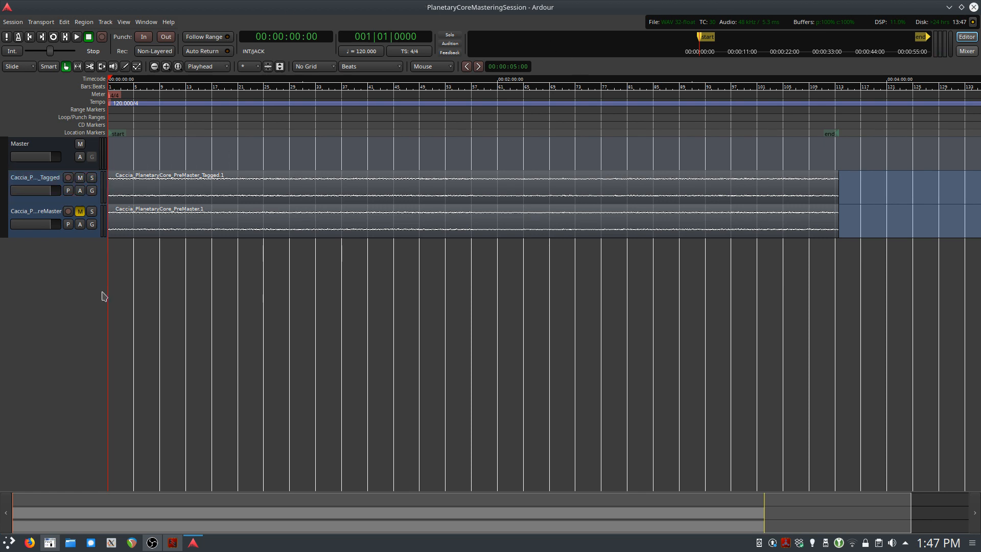
Switch to the terminal and list the contents of the PlanetaryCoreMaster folder with ll on a cleared screen.
left_click(49, 540)
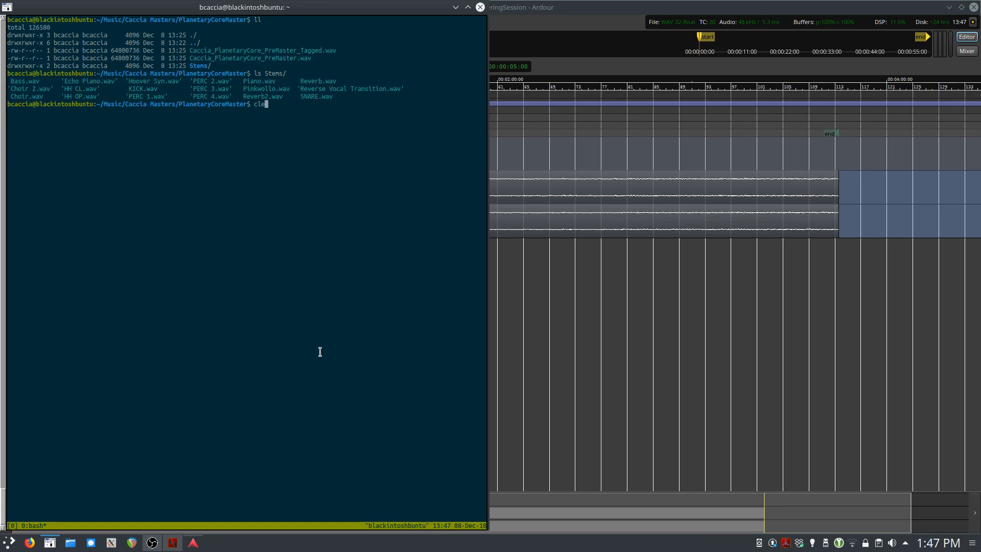
key("ctrl+l")
type("ll")
key("Return")
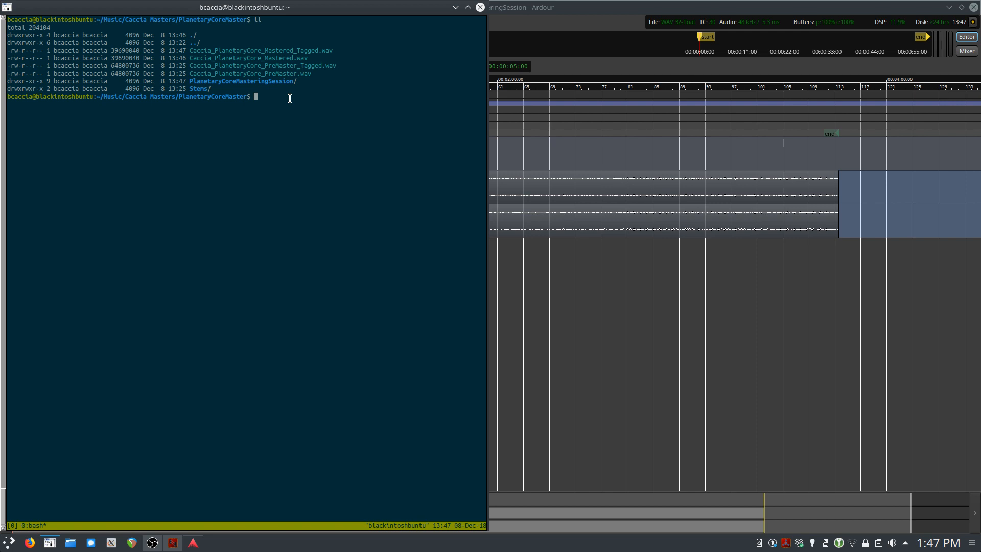
Convert the untagged PlanetaryCore mastered WAV to an MP3 of the same name with ffmpeg -i.
type("ffmpeg -i Cac")
key("Tab")
type("Mas")
key("Tab")
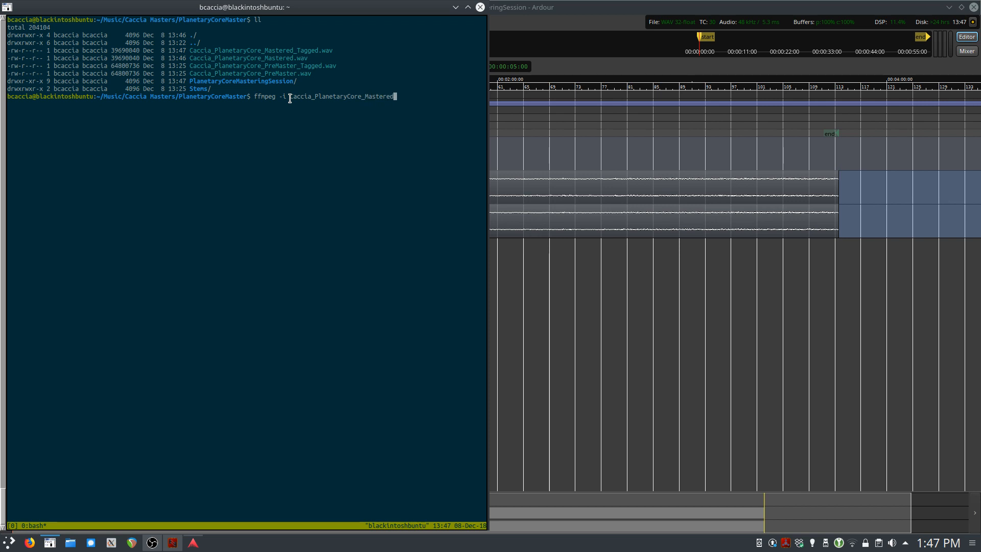
type(".")
key("Tab")
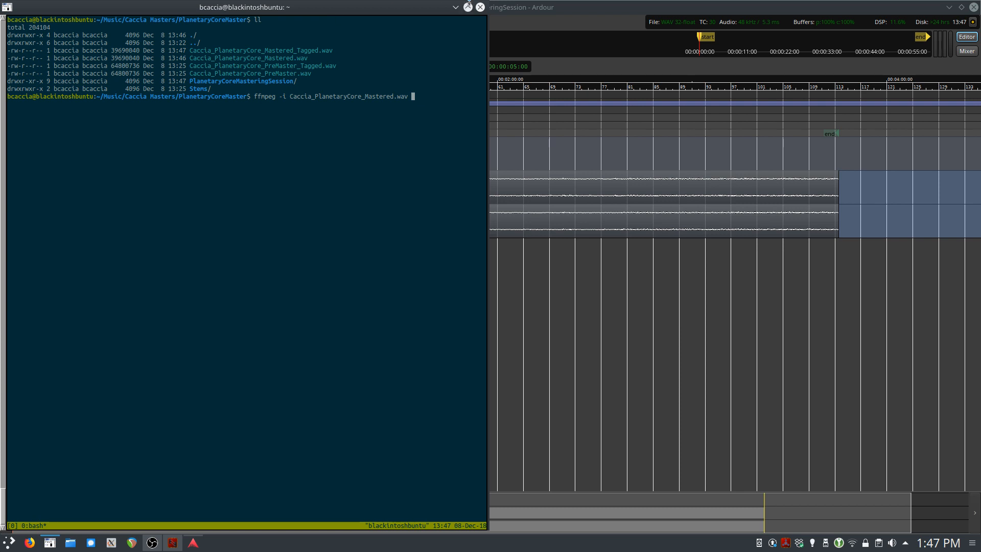
type("Caccia")
key("Tab")
type("Mastered.mp3")
key("Return")
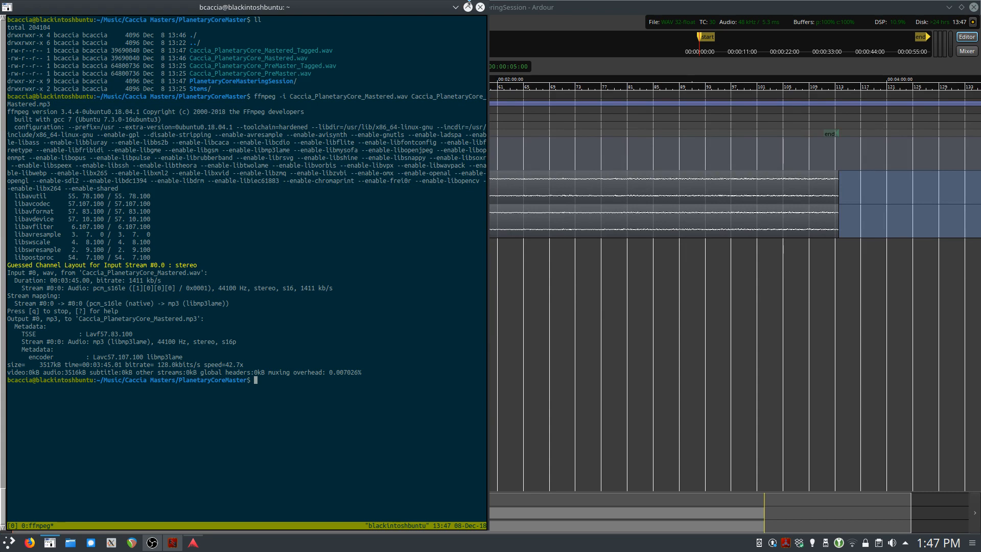
Recall the previous ffmpeg command and add _Tagged to the input WAV file name.
key("Up")
key("Left")
key("Left")
key("Left")
key("Left")
key("Left")
key("Left")
key("Left")
key("Left")
key("Left")
key("Left")
key("Left")
key("Left")
key("Left")
key("Left")
key("Left")
key("Left")
key("Left")
key("Left")
key("Left")
key("Left")
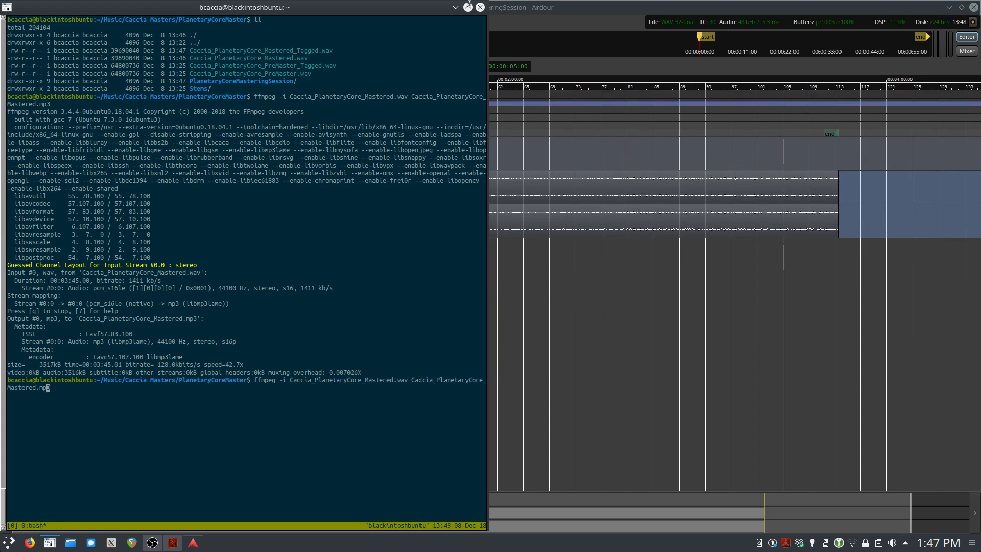
key("Left")
key("Left")
key("Left")
key("Left")
key("Left")
key("Left")
key("Left")
key("Left")
key("Left")
key("Left")
key("Left")
key("Left")
key("Left")
key("Right")
type("_")
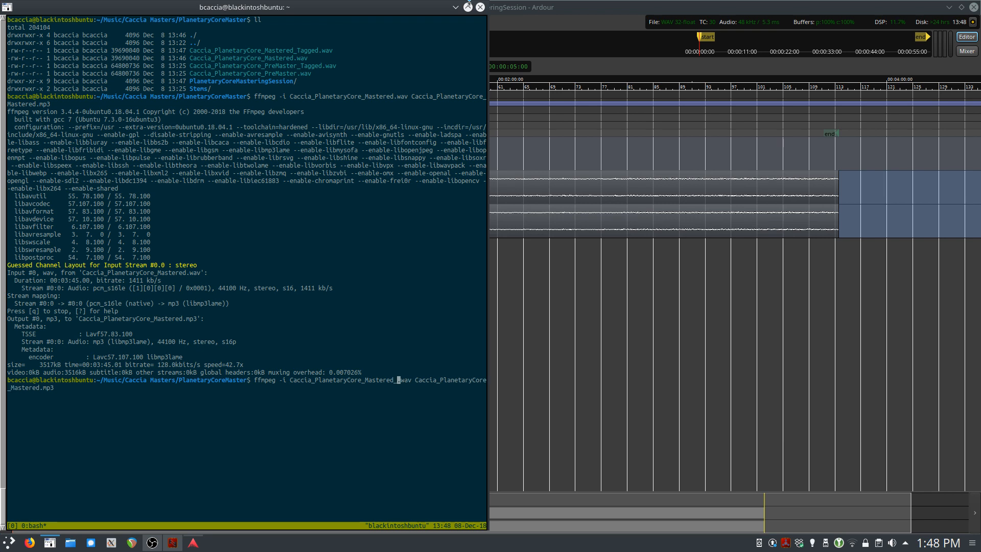
type("Tagged.wav")
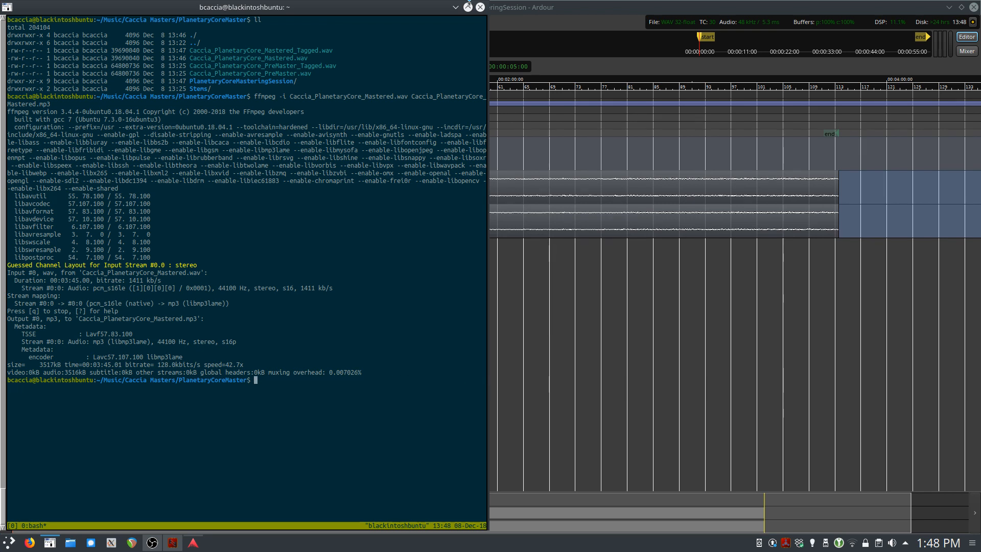
Add _Tagged to the output MP3 name, remove the doubled extension from the input name, and run the conversion.
key("End")
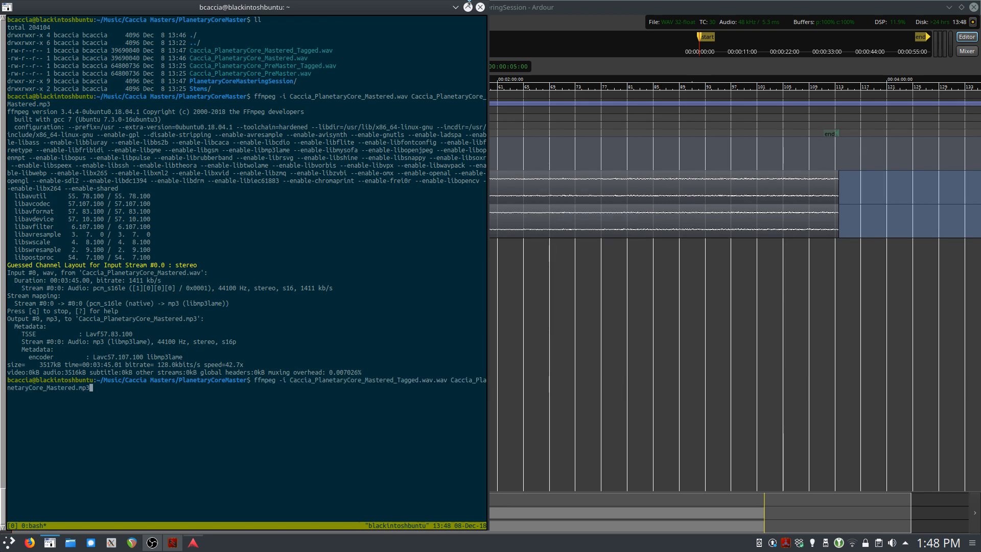
type("_Tagged.wav")
key("BackSpace")
key("BackSpace")
key("BackSpace")
key("BackSpace")
key("BackSpace")
key("BackSpace")
key("BackSpace")
key("BackSpace")
key("BackSpace")
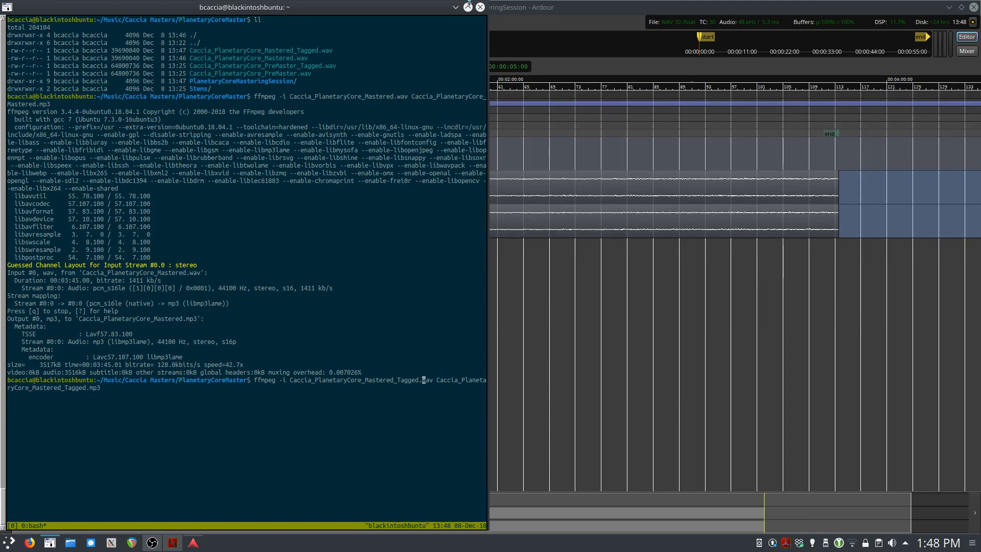
type(".")
key("Return")
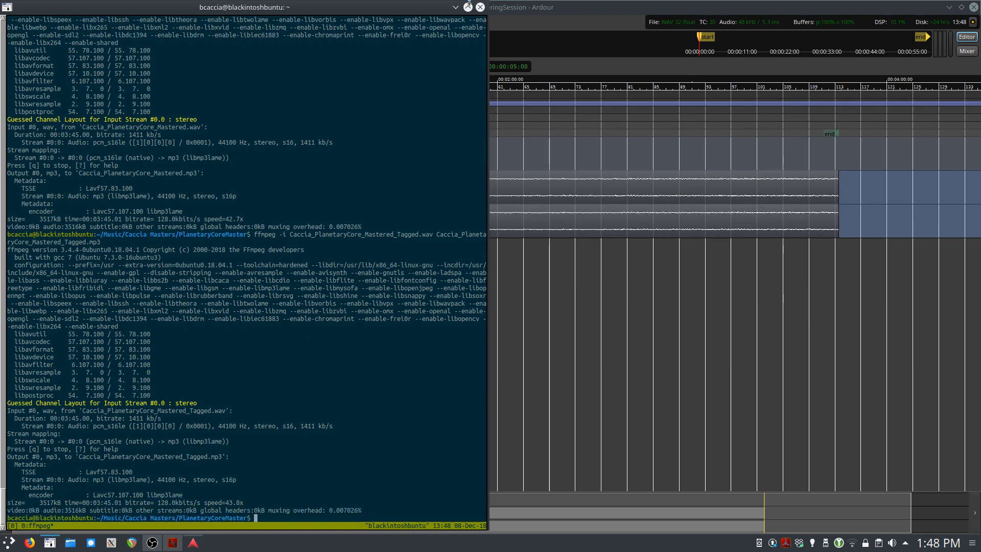
Clear the terminal and list the folder again to check the exported WAV and MP3 files.
type("clear")
key("Return")
type("ll")
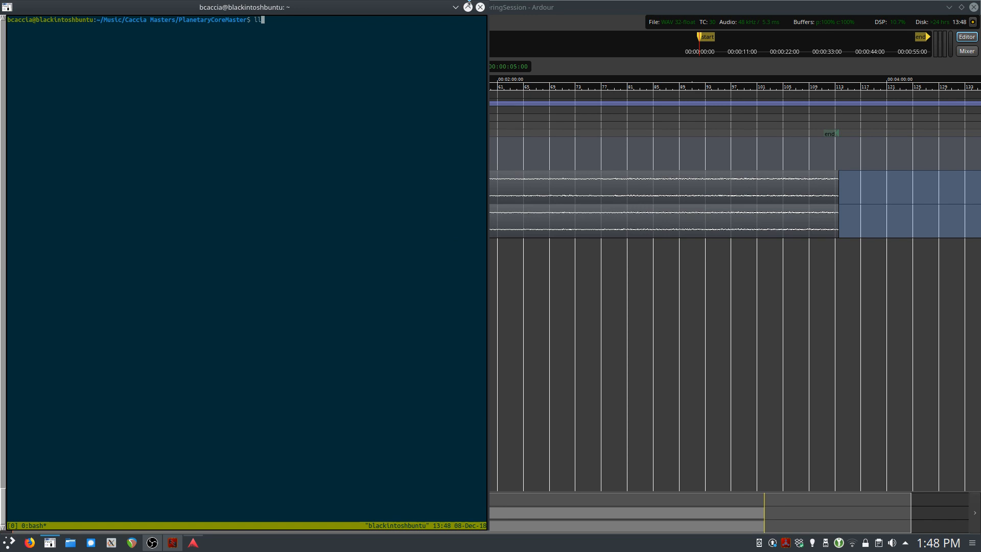
key("Return")
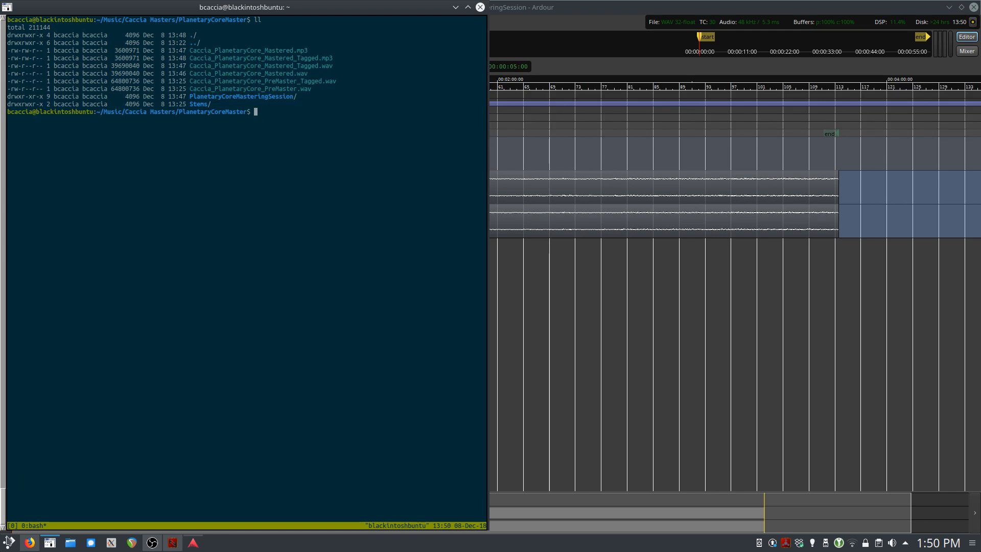
Switch to Firefox and view the Buy Beats page and the Smoop Designs Speaker shirt page.
left_click(31, 546)
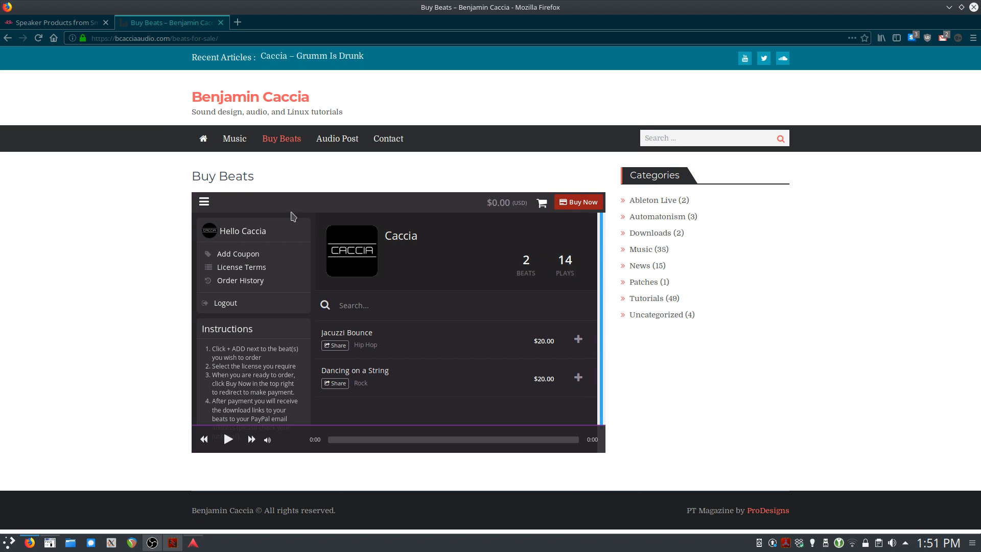
left_click(63, 24)
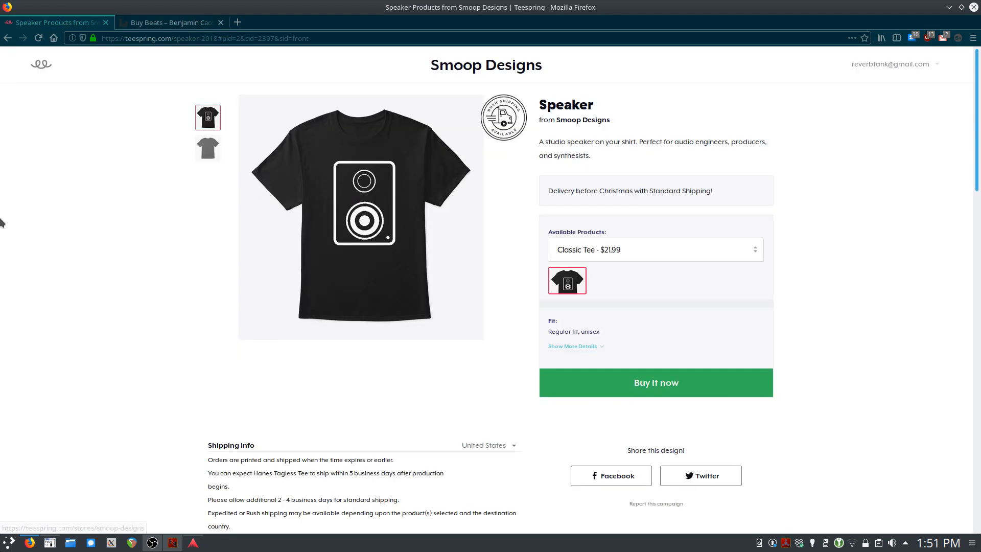